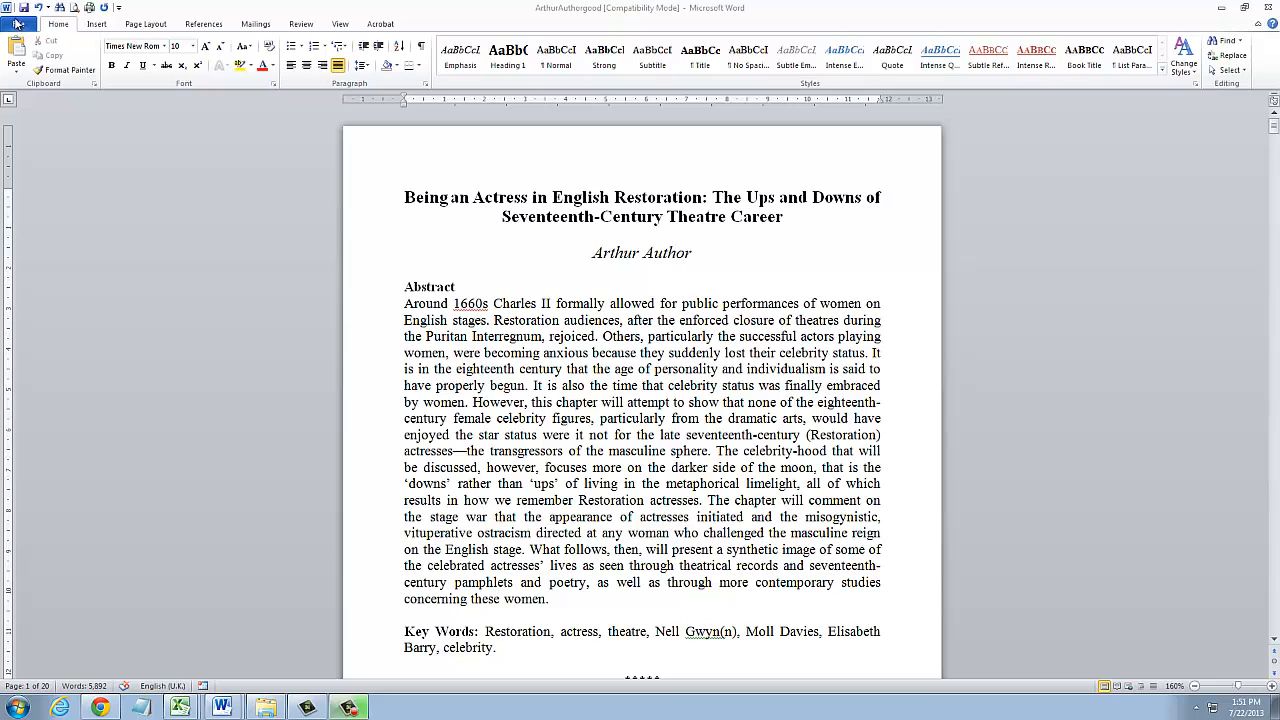
Set the measurement units to Centimeters in the advanced display options
{"action": "left_click", "coordinate": [18, 25]}
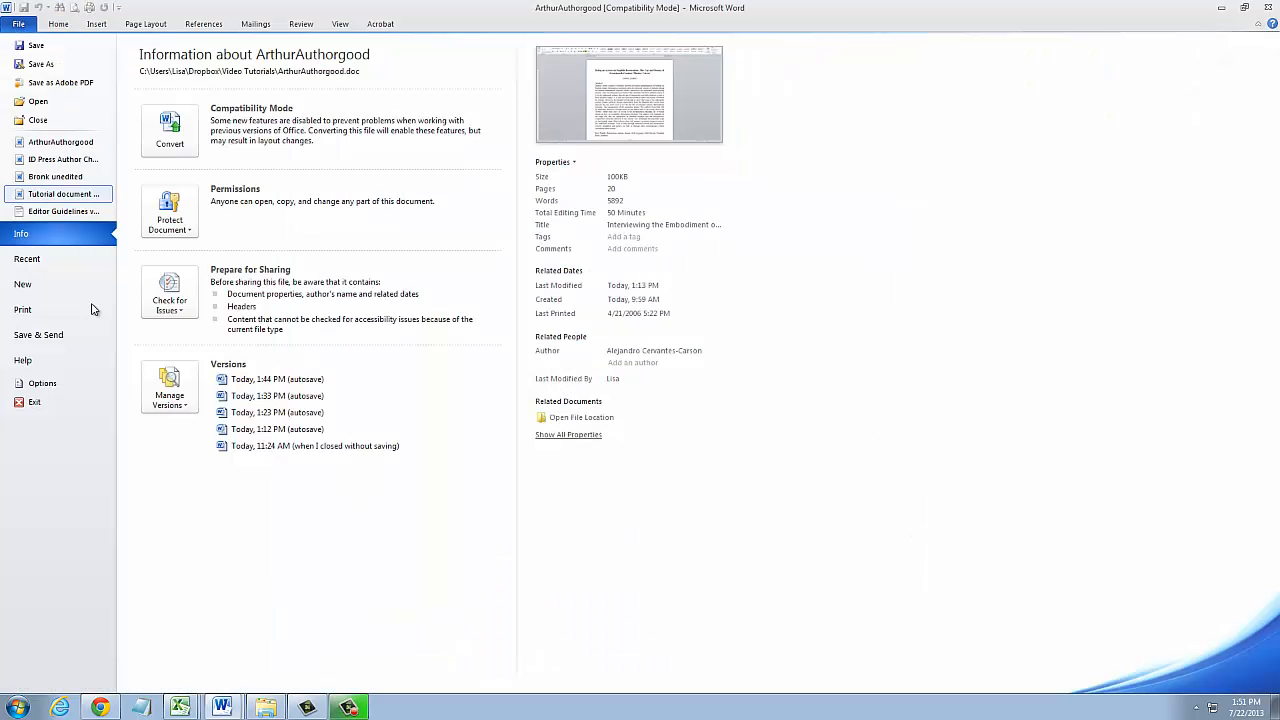
{"action": "left_click", "coordinate": [41, 388]}
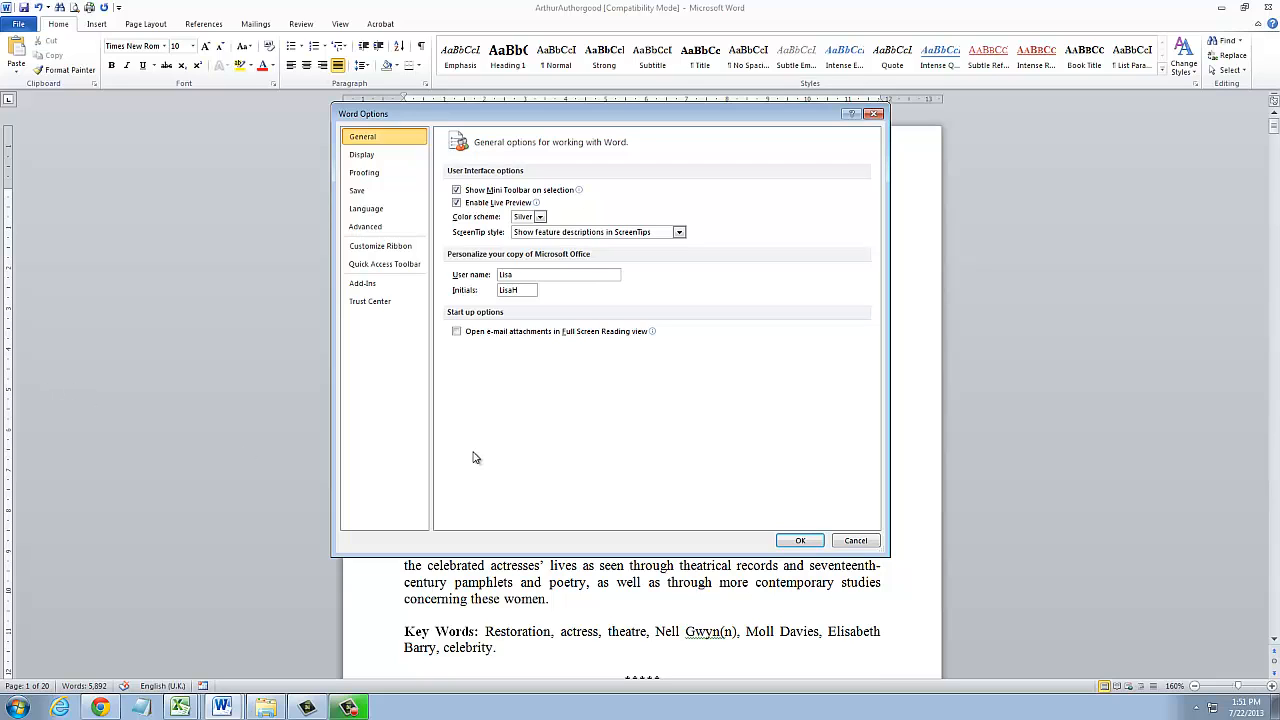
{"action": "left_click", "coordinate": [372, 230]}
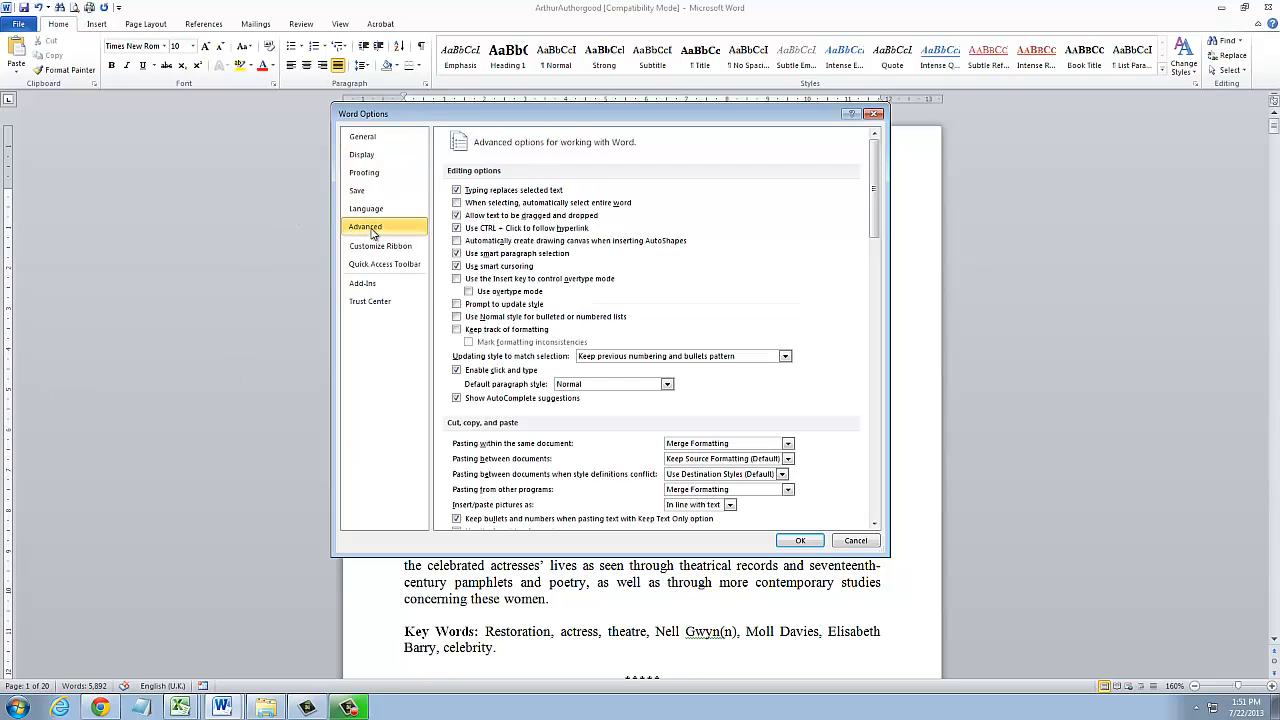
{"action": "left_click_drag", "start_coordinate": [874, 182], "coordinate": [882, 340]}
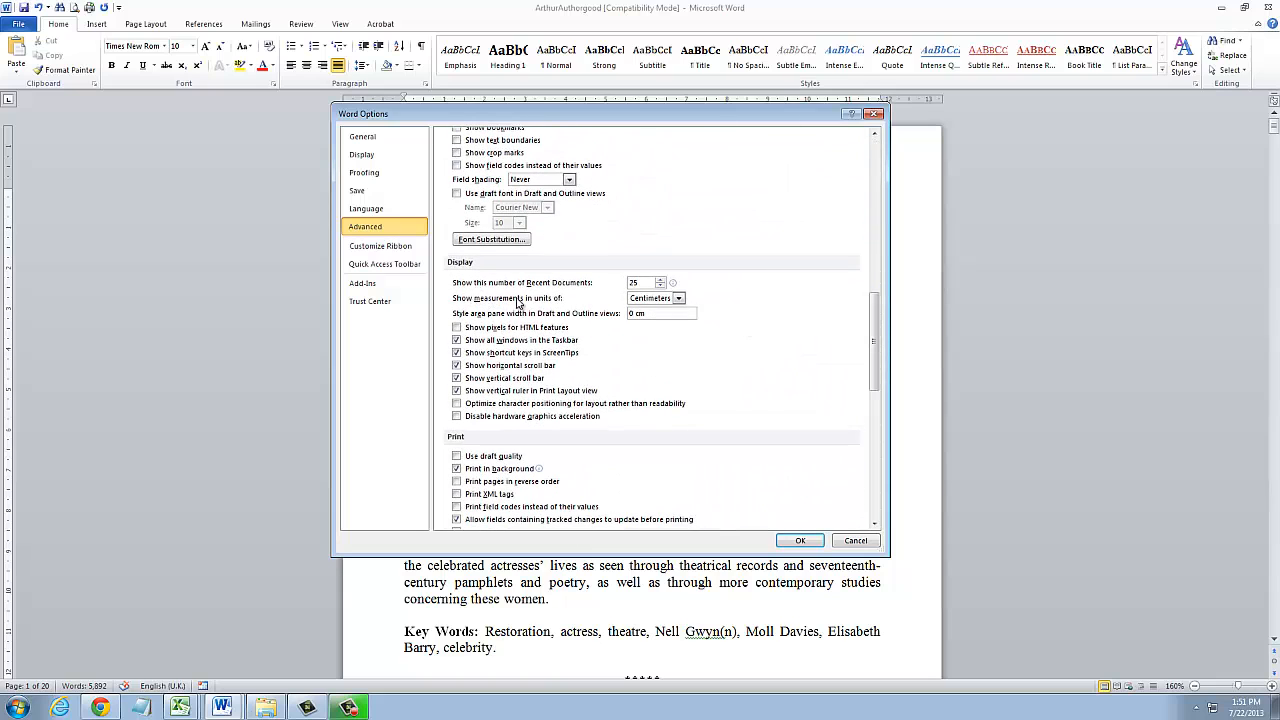
{"action": "left_click", "coordinate": [688, 297]}
{"action": "left_click", "coordinate": [673, 323]}
{"action": "left_click", "coordinate": [803, 541]}
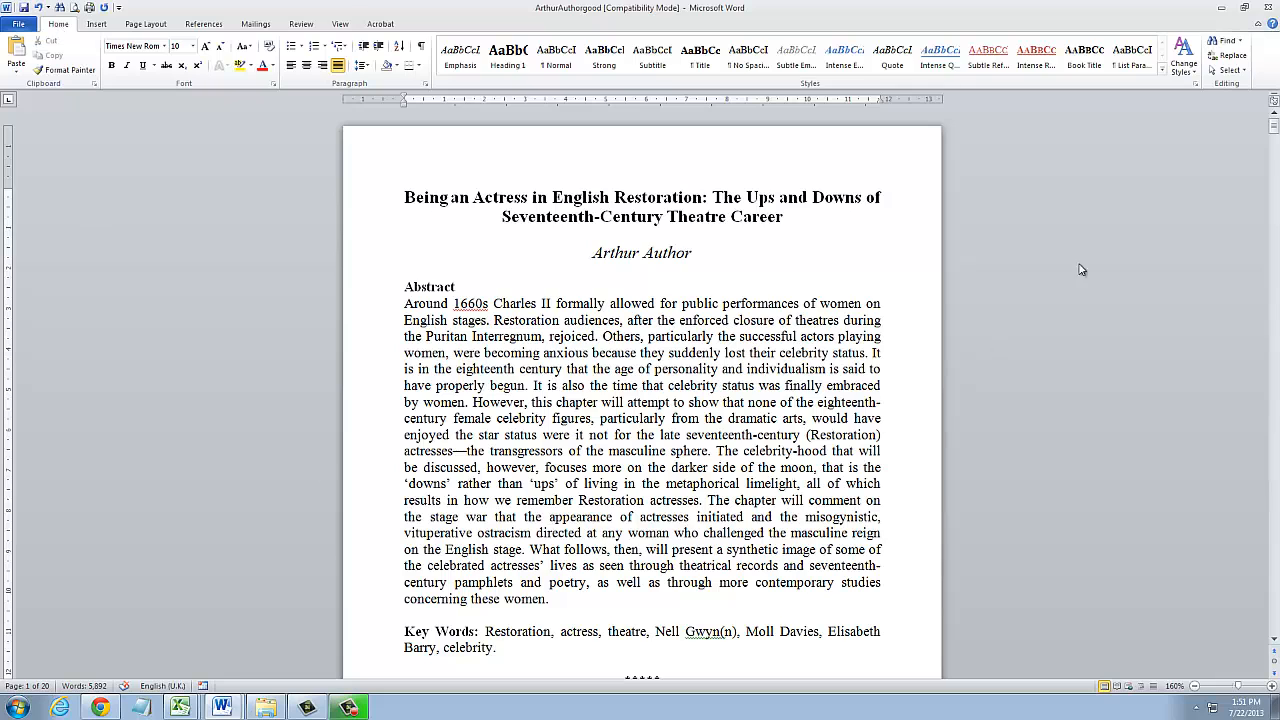
Mark the text of the whole document as English (U.K.) for proofing
{"action": "left_click", "coordinate": [1240, 77]}
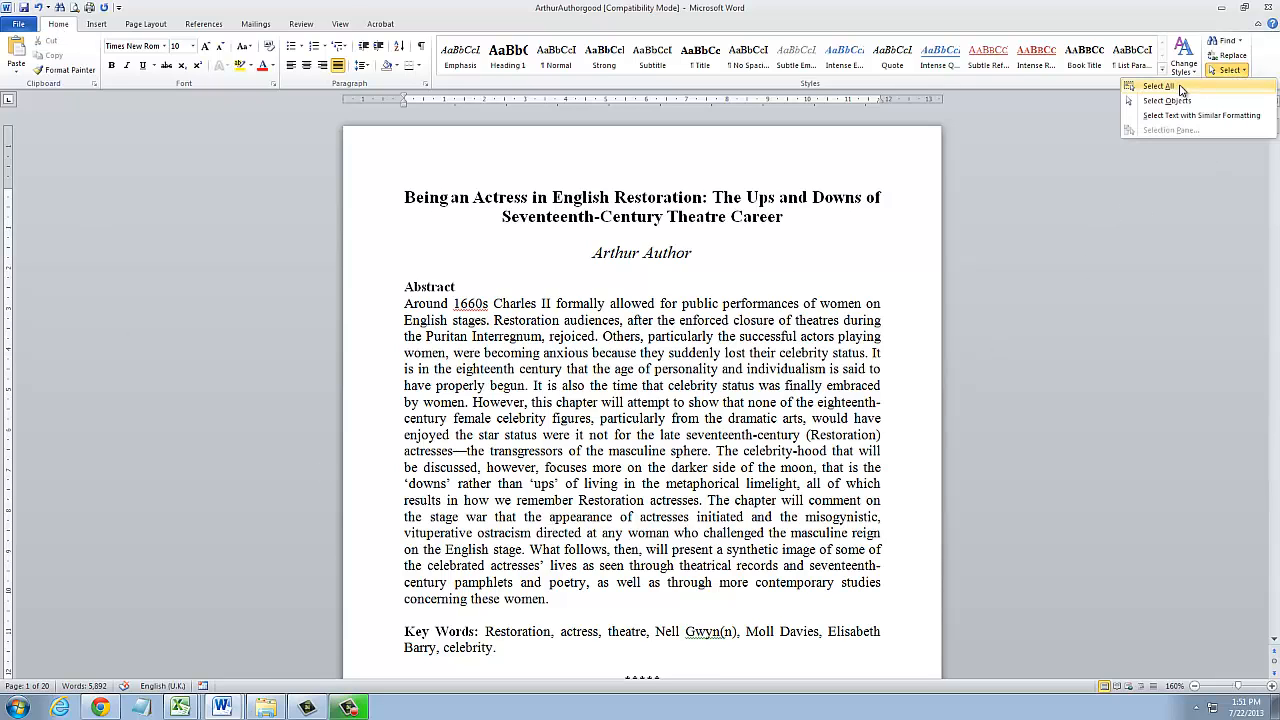
{"action": "left_click", "coordinate": [1181, 90]}
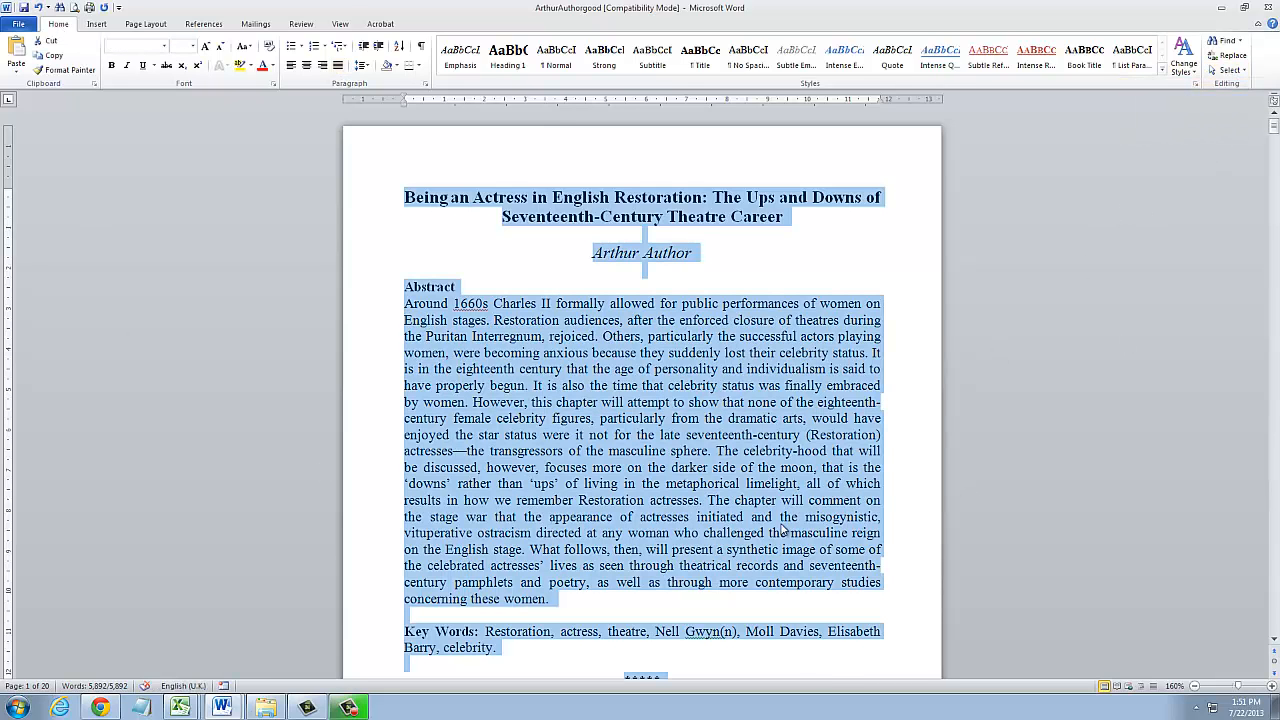
{"action": "left_click", "coordinate": [301, 25]}
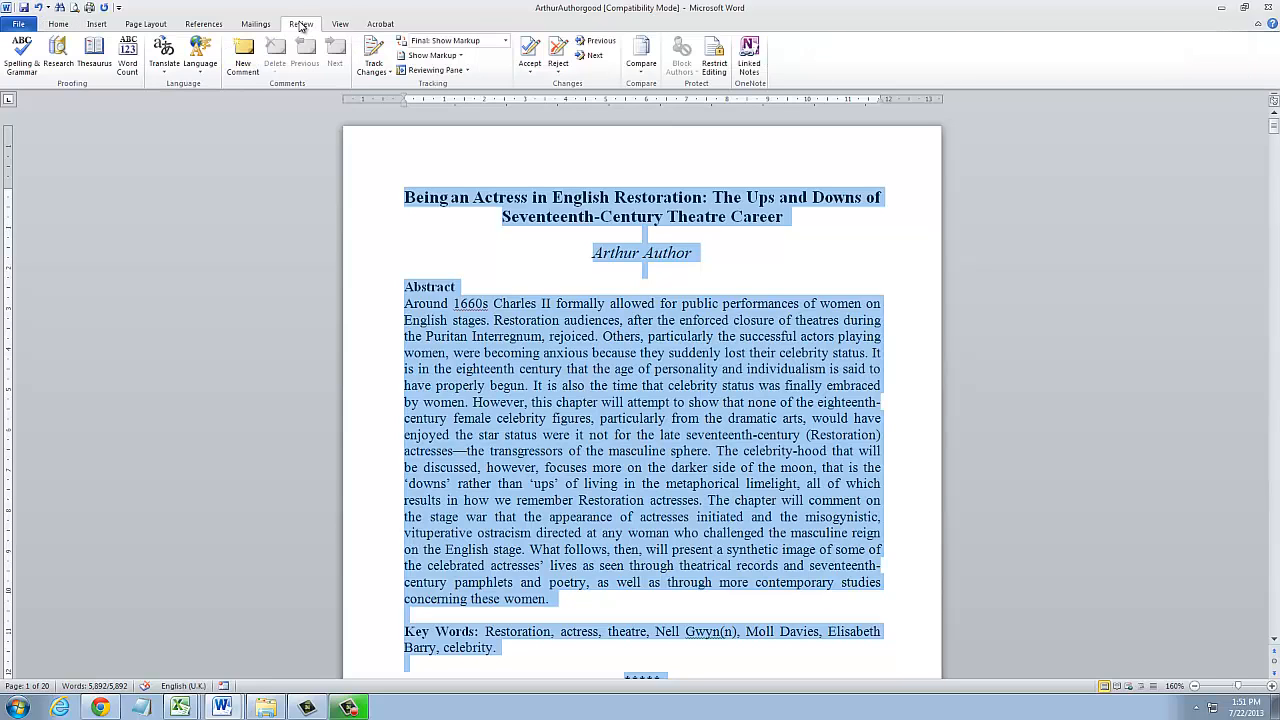
{"action": "left_click", "coordinate": [205, 68]}
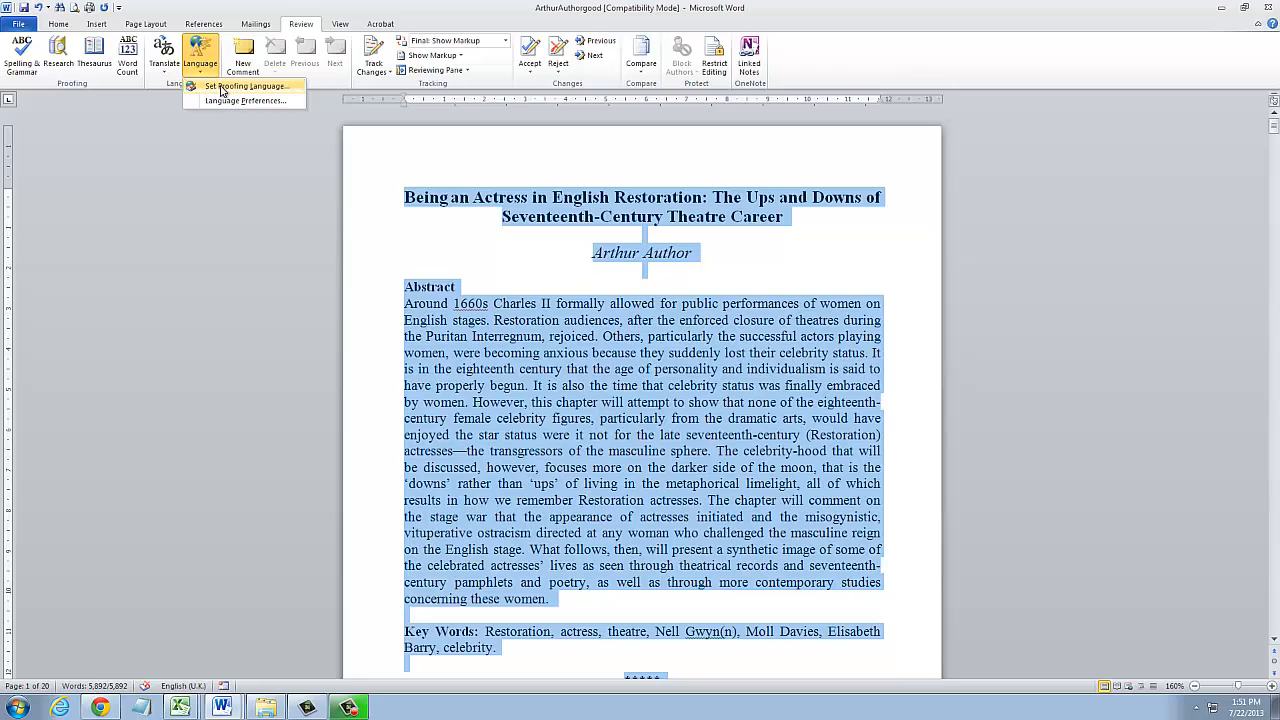
{"action": "left_click", "coordinate": [215, 87]}
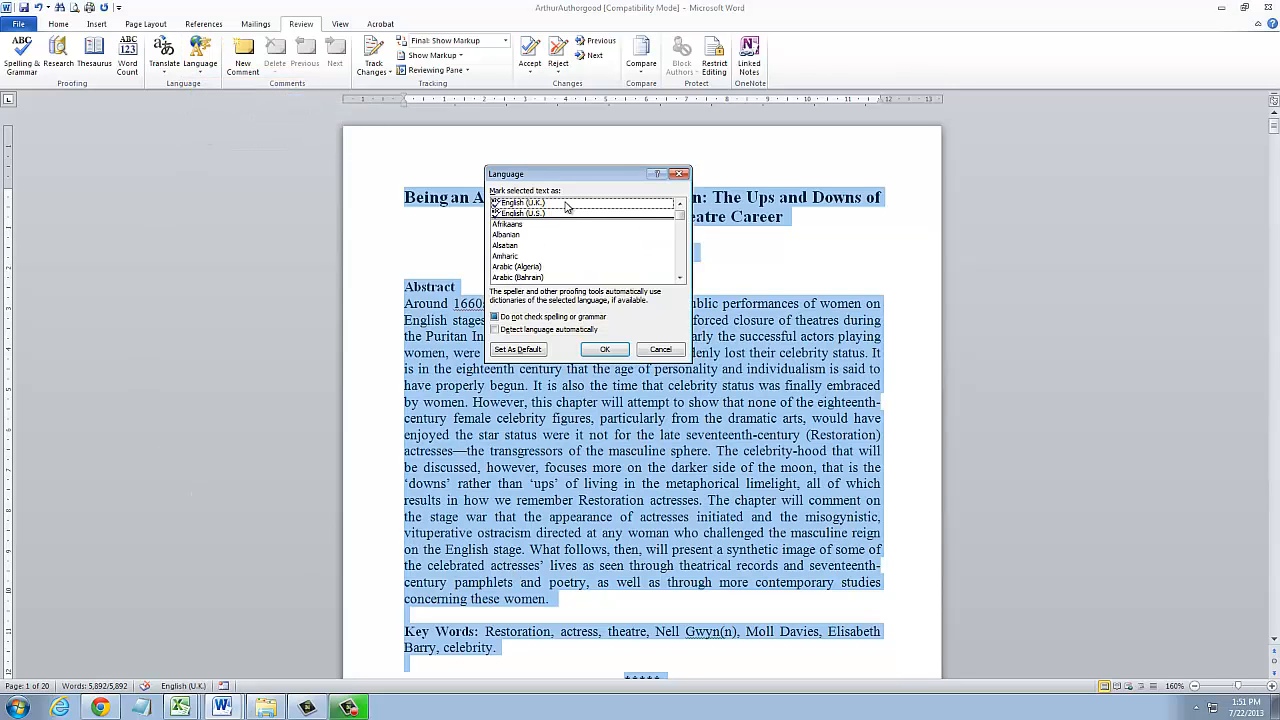
{"action": "left_click", "coordinate": [572, 205]}
{"action": "key", "text": "Return"}
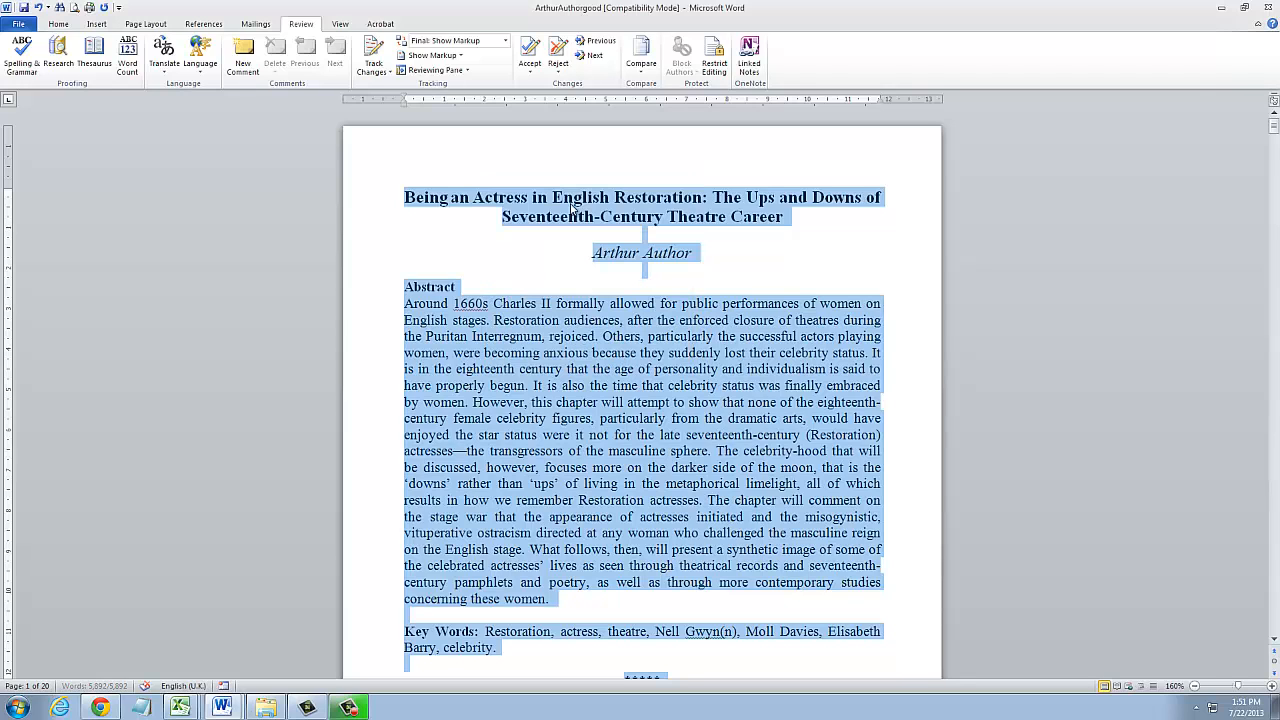
{"action": "left_click", "coordinate": [631, 393]}
{"action": "scroll", "coordinate": [629, 461], "scroll_direction": "down", "scroll_amount": 6}
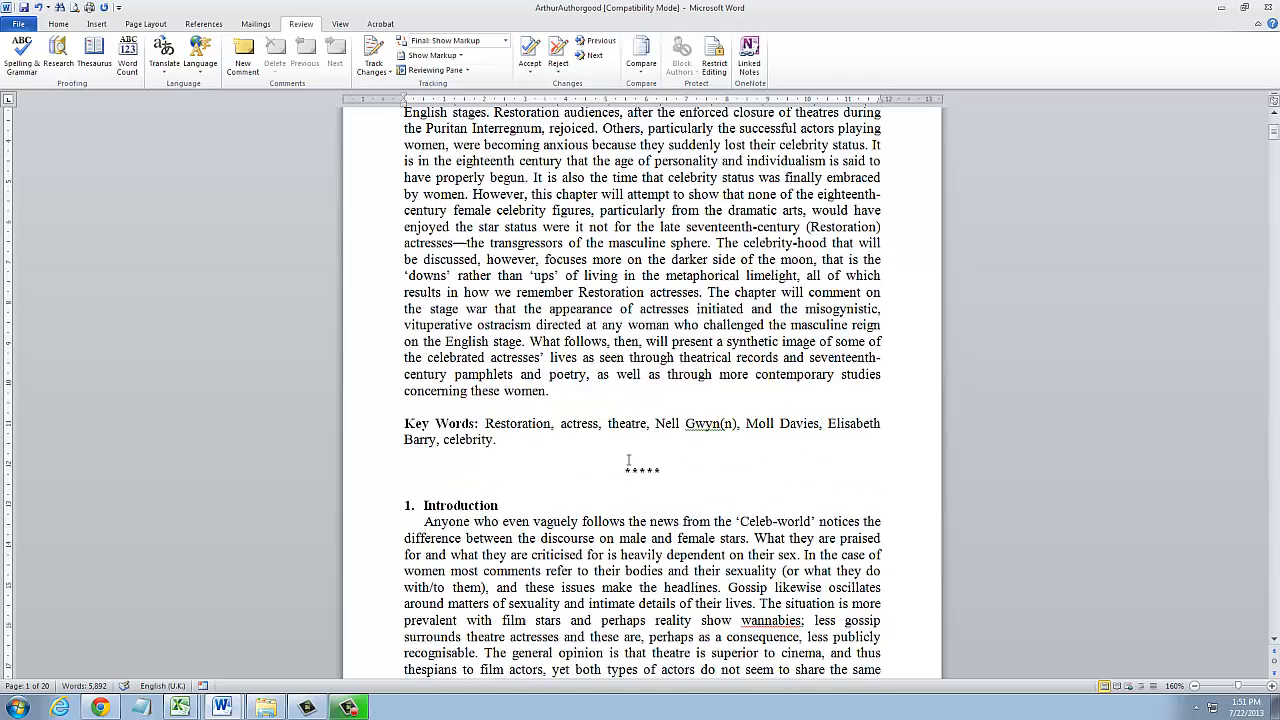
{"action": "scroll", "coordinate": [629, 461], "scroll_direction": "up", "scroll_amount": 6}
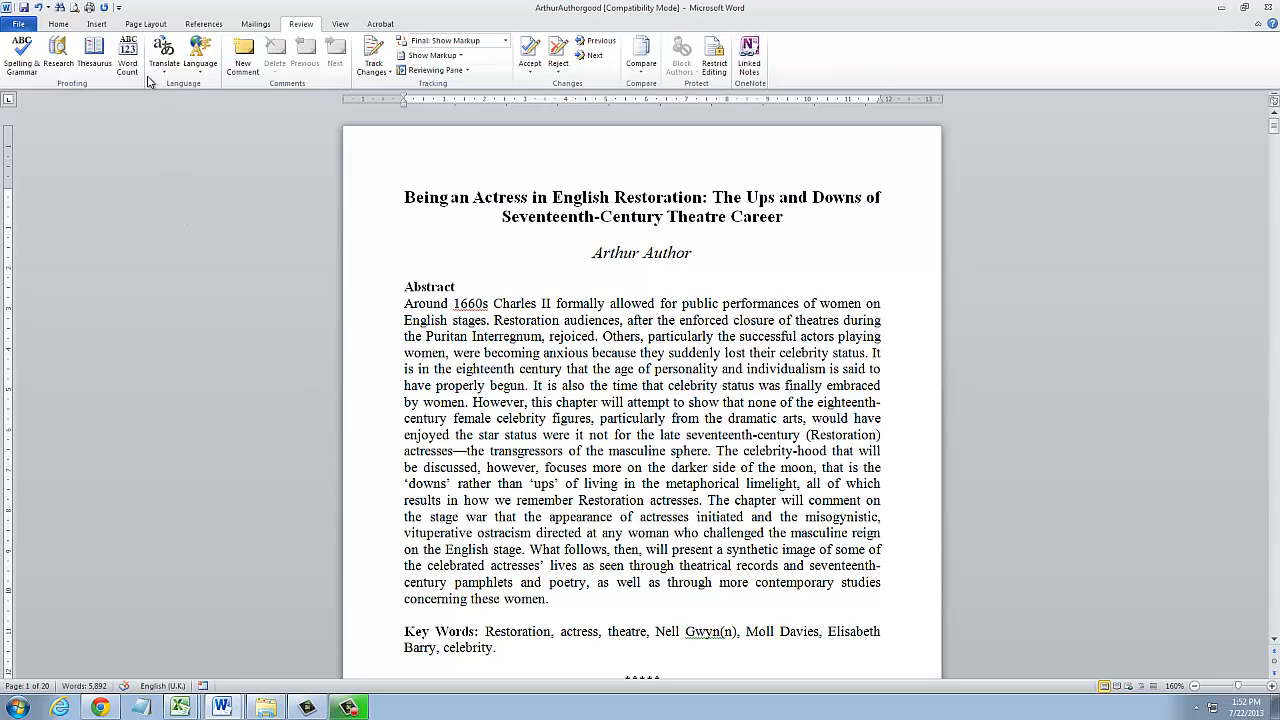
Set the top page margin to 1.5 cm in the page setup for the whole document
{"action": "left_click", "coordinate": [140, 26]}
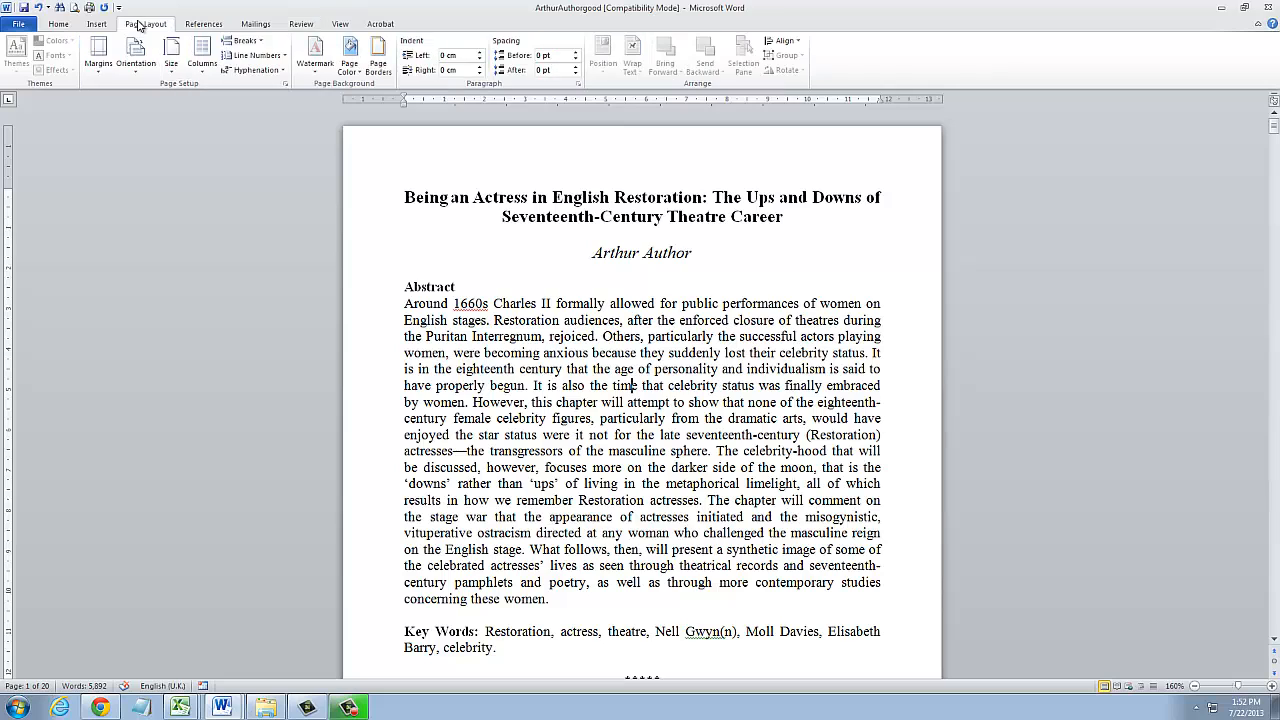
{"action": "left_click", "coordinate": [286, 86]}
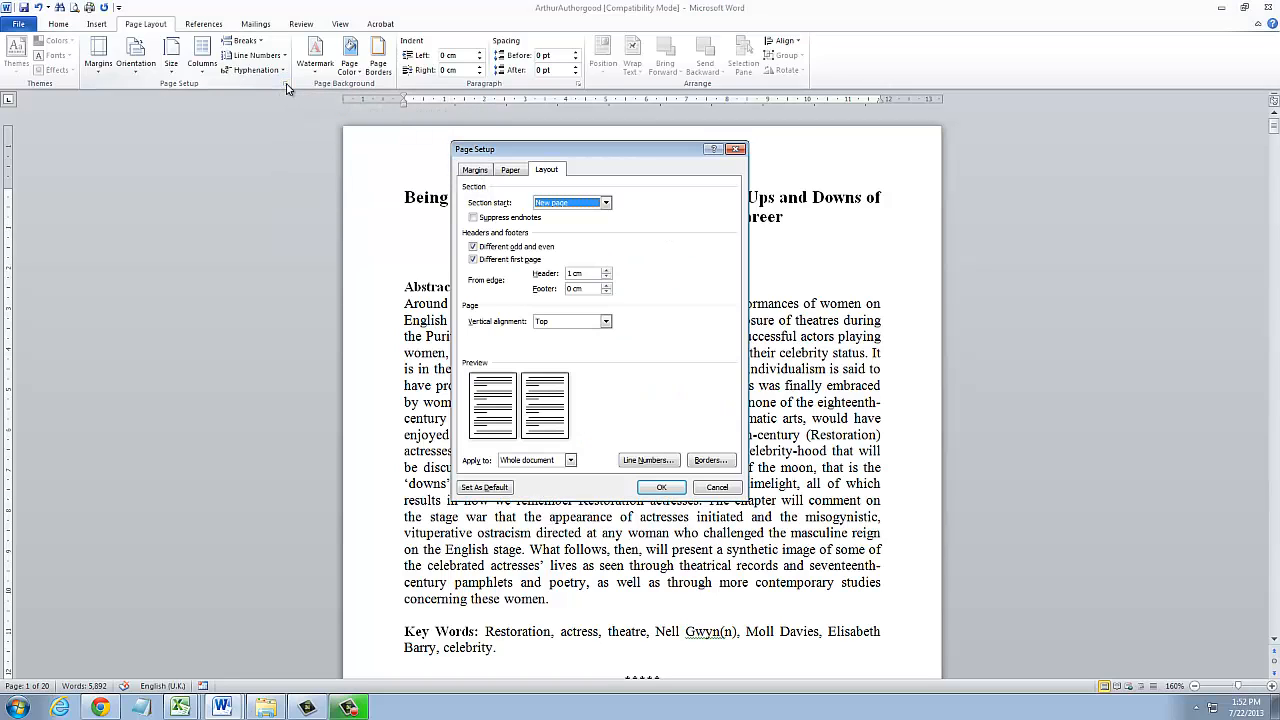
{"action": "left_click", "coordinate": [476, 171]}
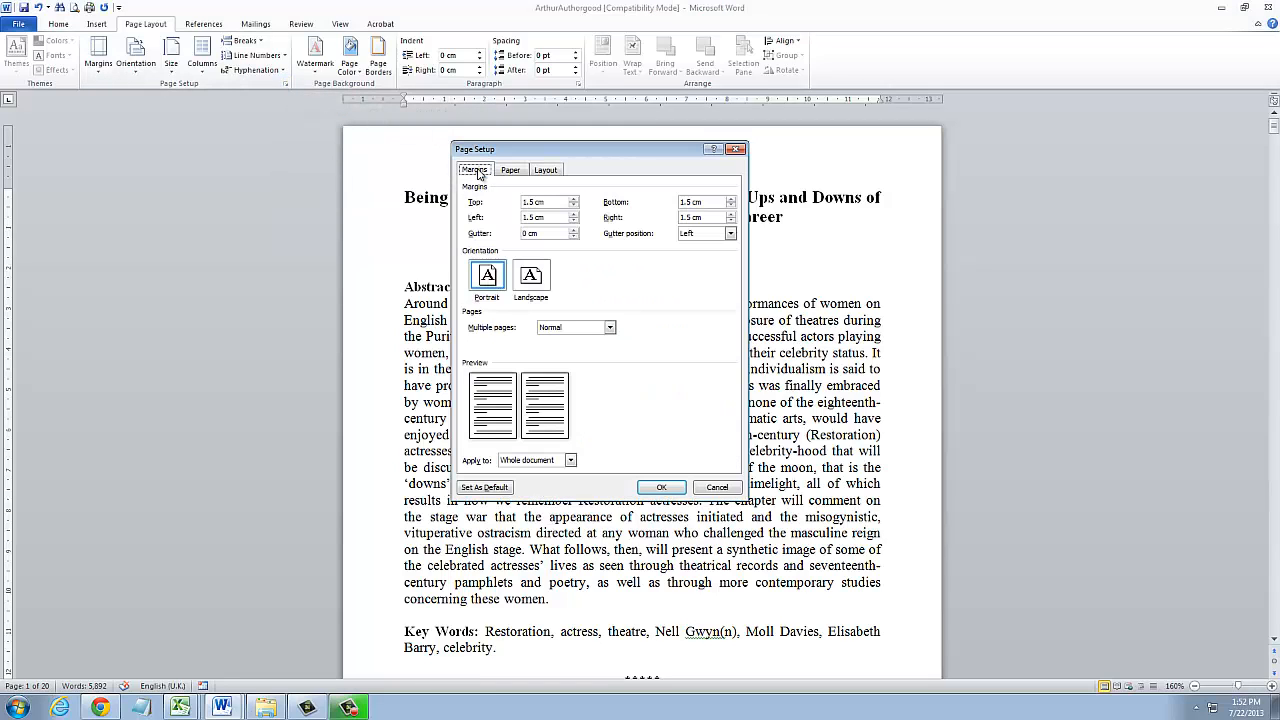
{"action": "double_click", "coordinate": [534, 202]}
{"action": "type", "text": "1"}
Choose the New paper size, 14.8 cm wide and 21 cm high
{"action": "left_click", "coordinate": [512, 171]}
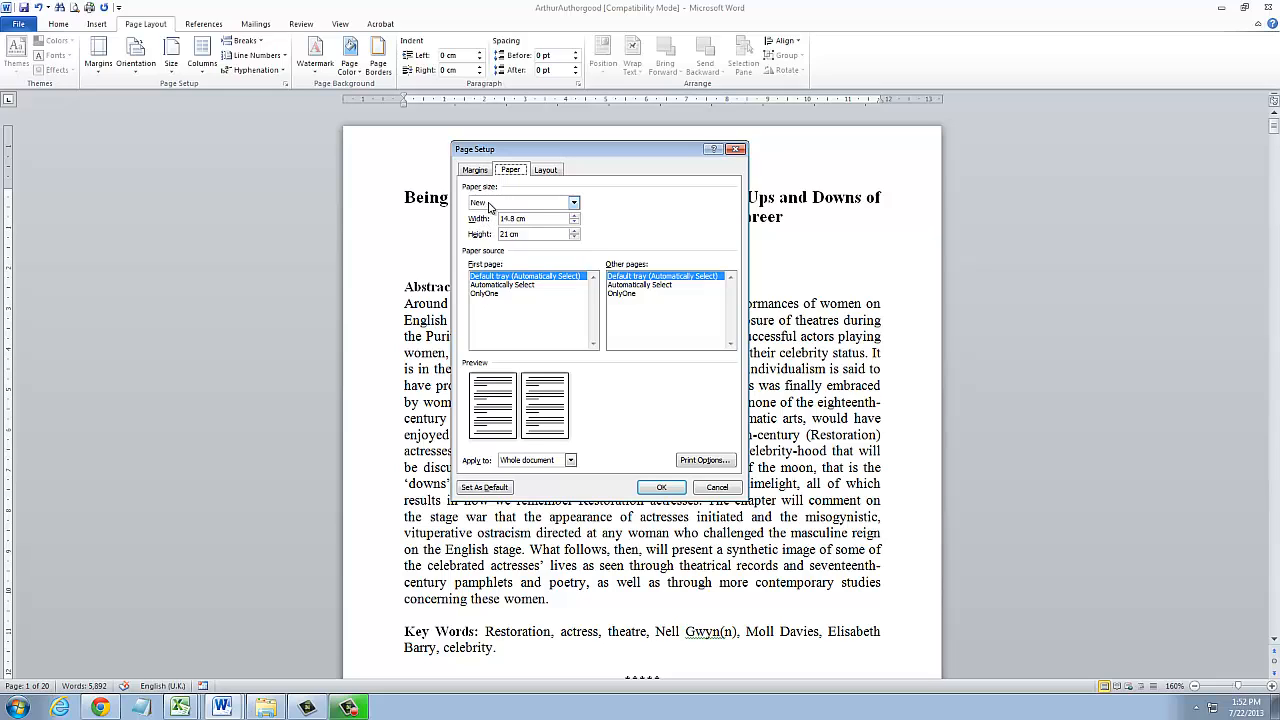
{"action": "left_click", "coordinate": [490, 206]}
{"action": "left_click", "coordinate": [483, 205]}
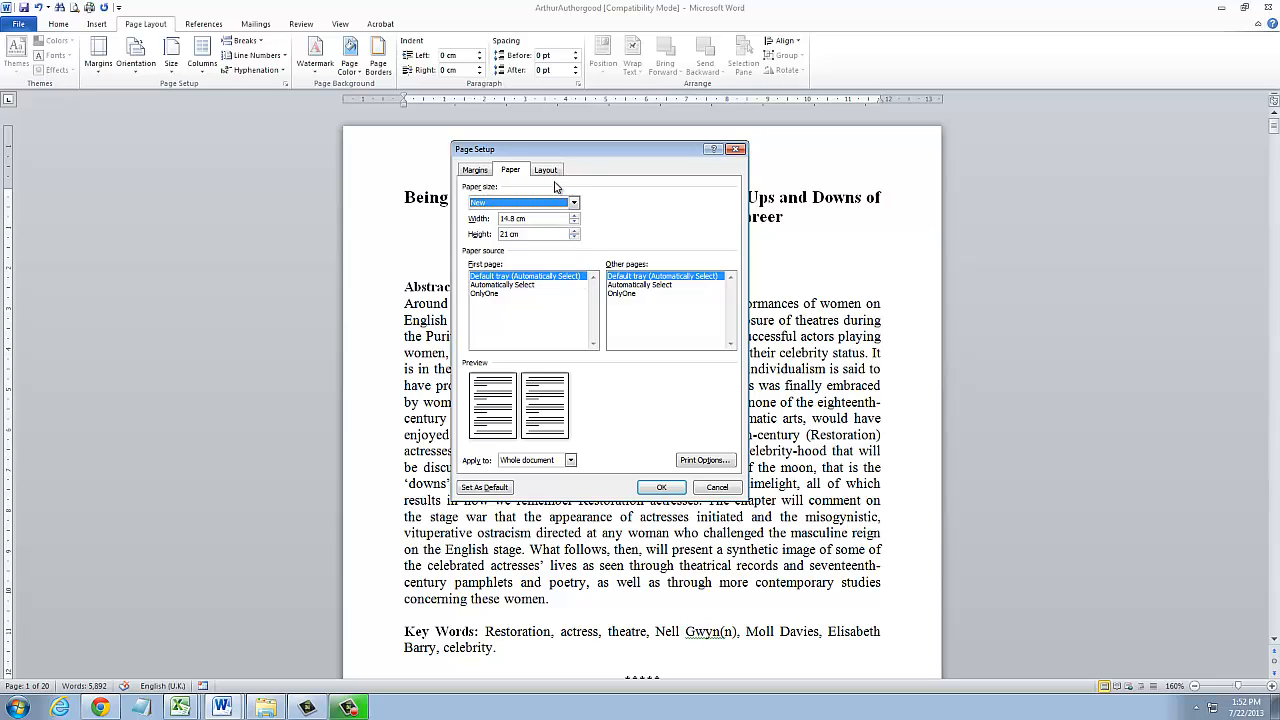
Set the header distance to 1 cm and the vertical alignment to Top, and apply the page setup
{"action": "left_click", "coordinate": [548, 170]}
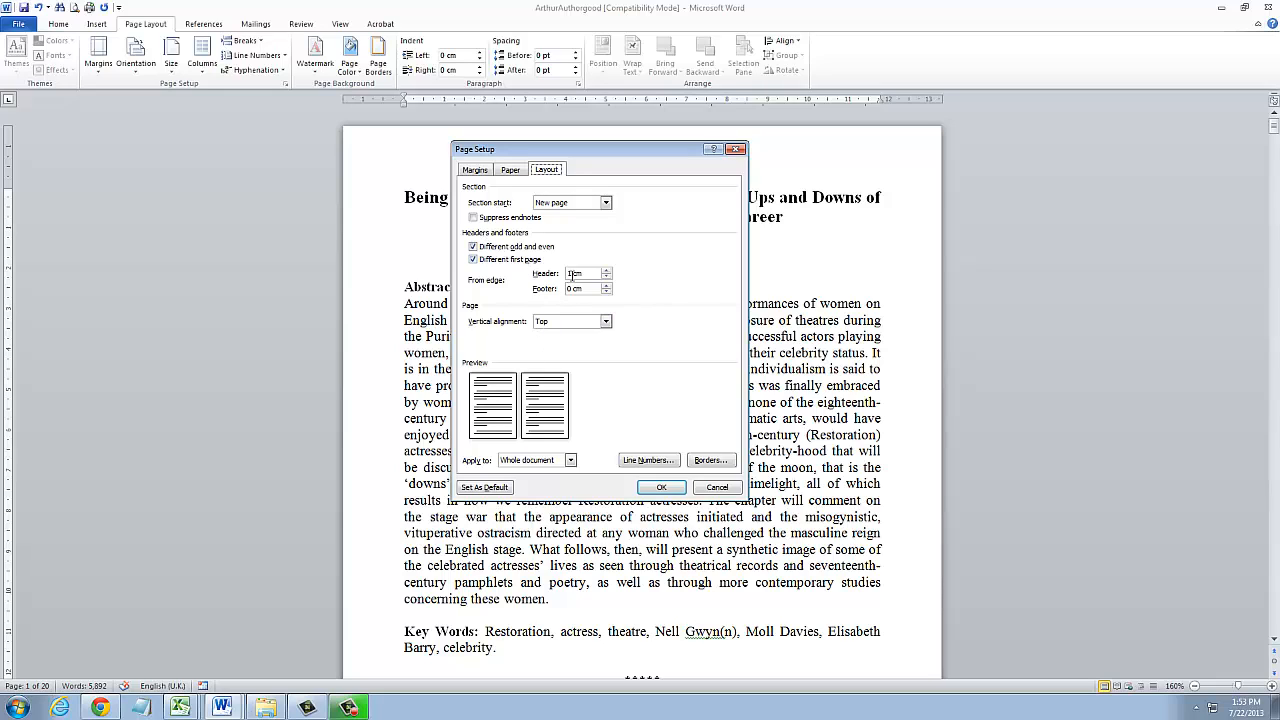
{"action": "left_click", "coordinate": [570, 273]}
{"action": "left_click", "coordinate": [606, 322]}
{"action": "left_click", "coordinate": [602, 335]}
{"action": "left_click", "coordinate": [660, 488]}
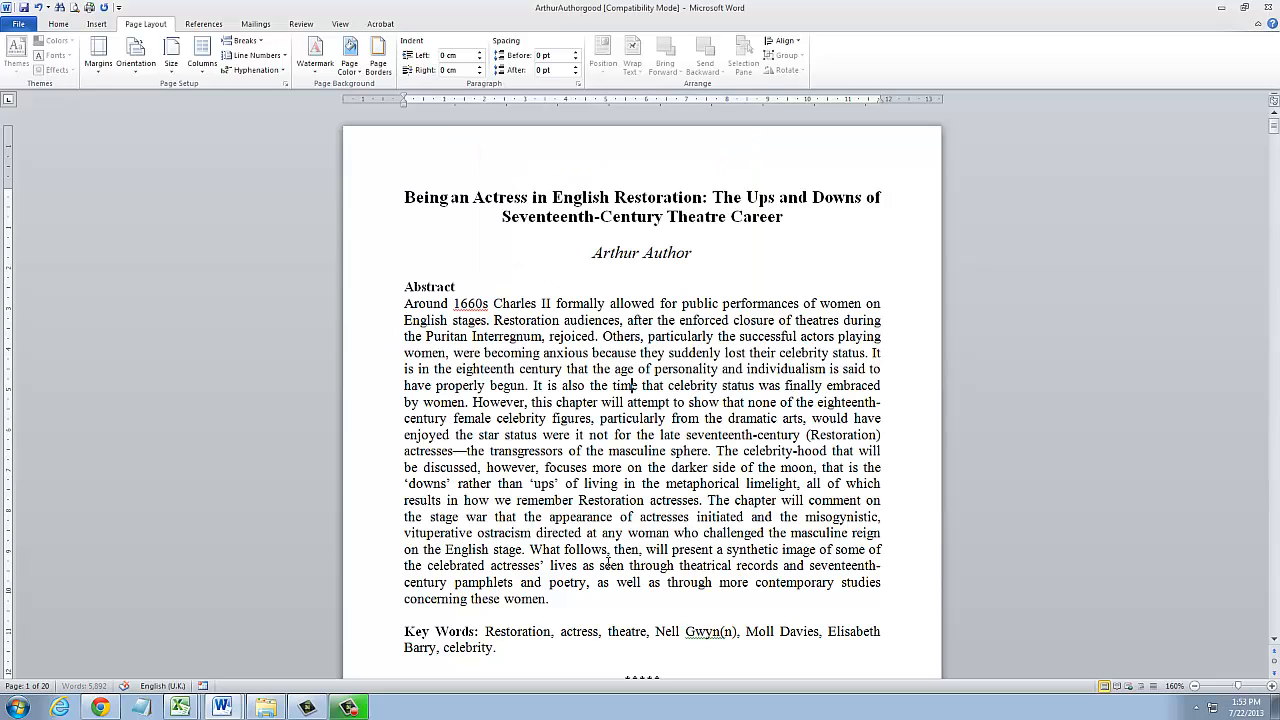
{"action": "left_click", "coordinate": [598, 575]}
Check the font, size and bold formatting of the chapter title
{"action": "left_click", "coordinate": [58, 25]}
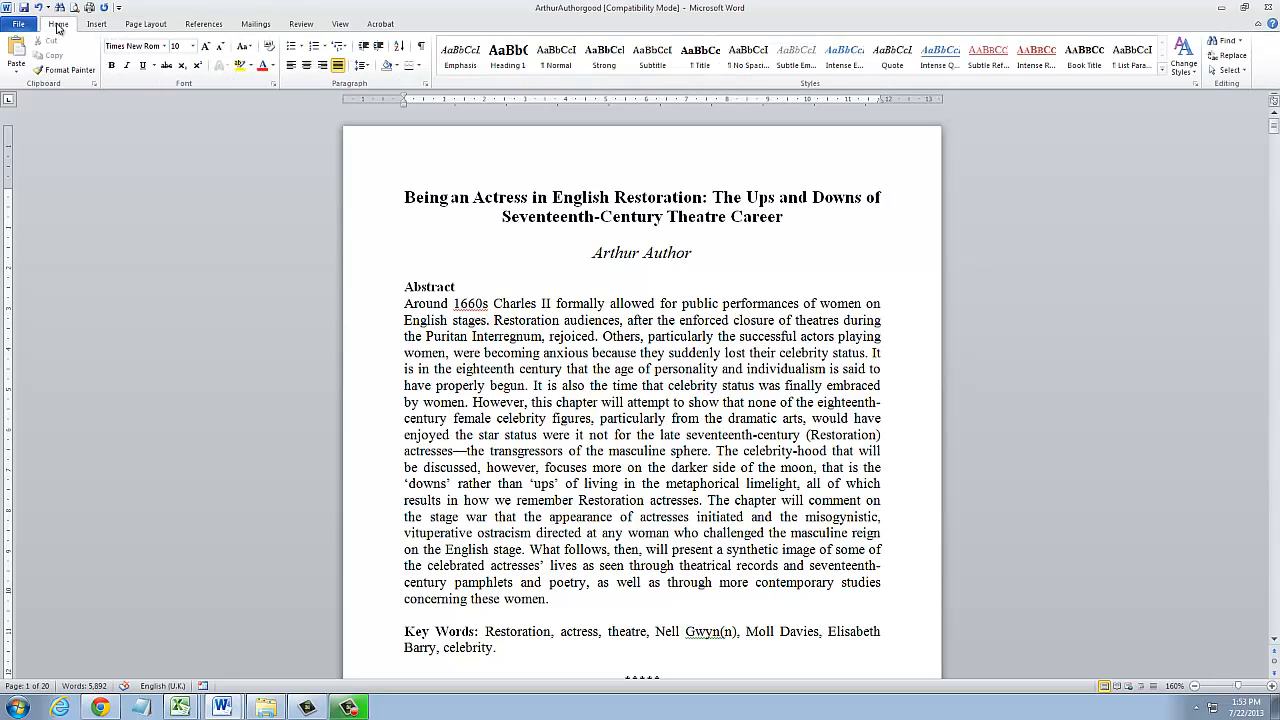
{"action": "left_click", "coordinate": [430, 200]}
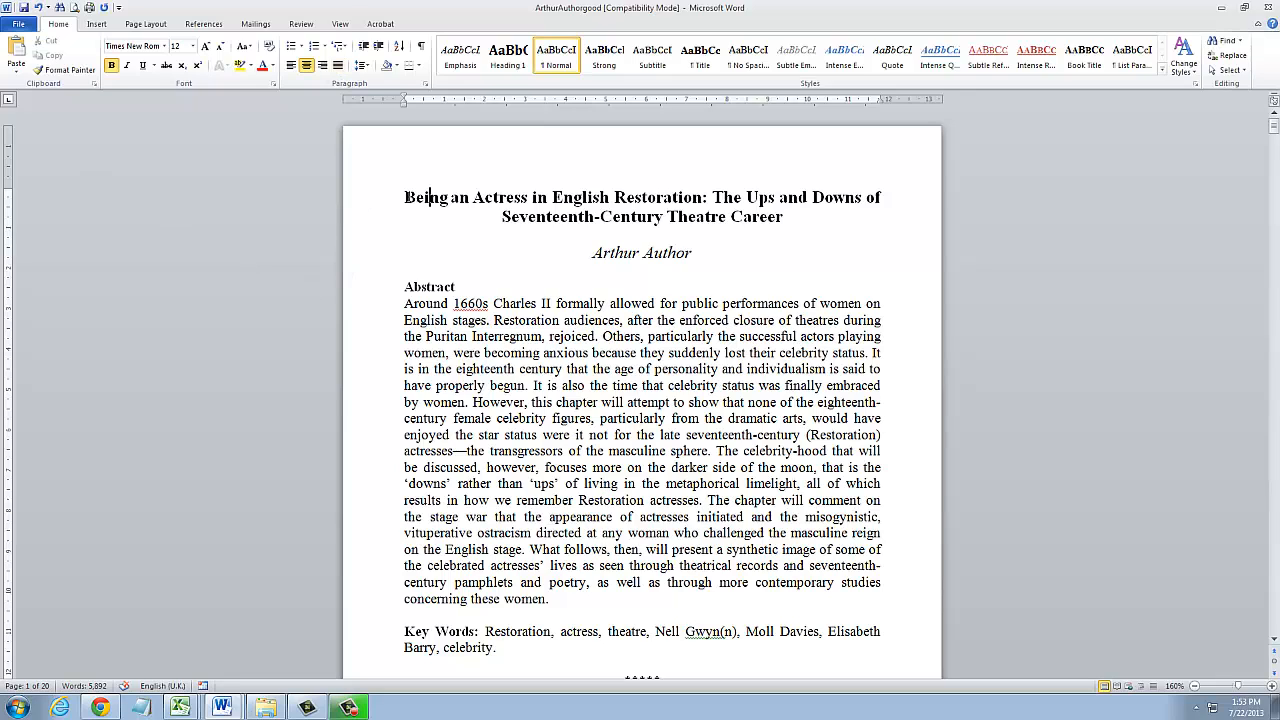
{"action": "left_click_drag", "start_coordinate": [405, 199], "coordinate": [795, 216]}
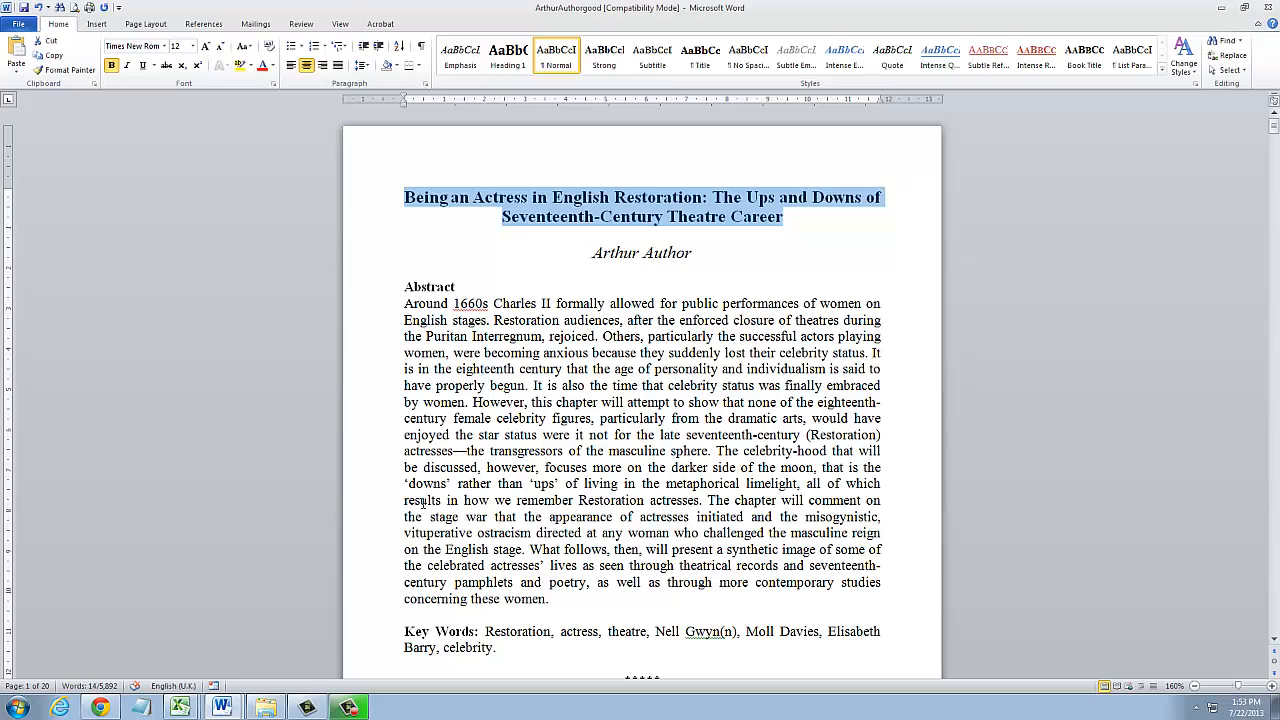
{"action": "left_click", "coordinate": [135, 47]}
{"action": "left_click", "coordinate": [178, 46]}
{"action": "left_click", "coordinate": [110, 65]}
{"action": "left_click", "coordinate": [111, 65]}
{"action": "left_click", "coordinate": [111, 65]}
{"action": "left_click", "coordinate": [621, 337]}
Check the font formatting of the author line, the Abstract heading and the abstract paragraph
{"action": "left_click_drag", "start_coordinate": [590, 252], "coordinate": [692, 254]}
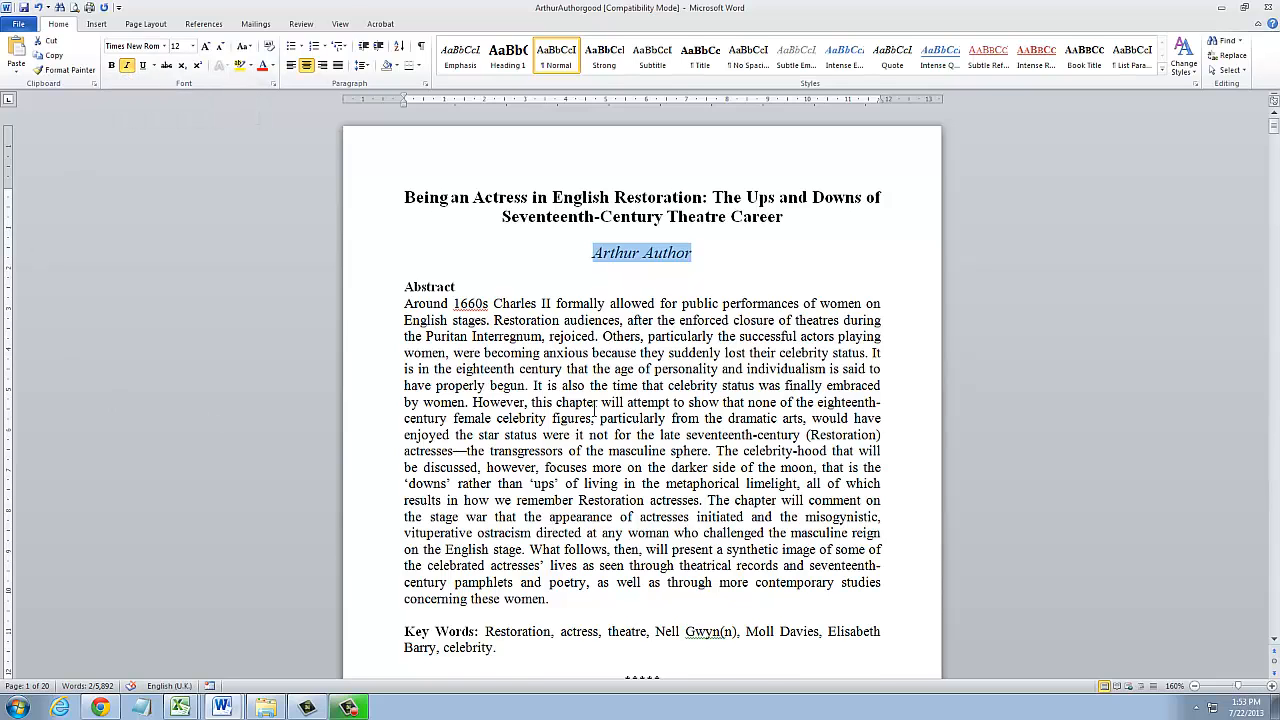
{"action": "scroll", "coordinate": [596, 409], "scroll_direction": "down", "scroll_amount": 1}
{"action": "left_click_drag", "start_coordinate": [405, 235], "coordinate": [458, 235]}
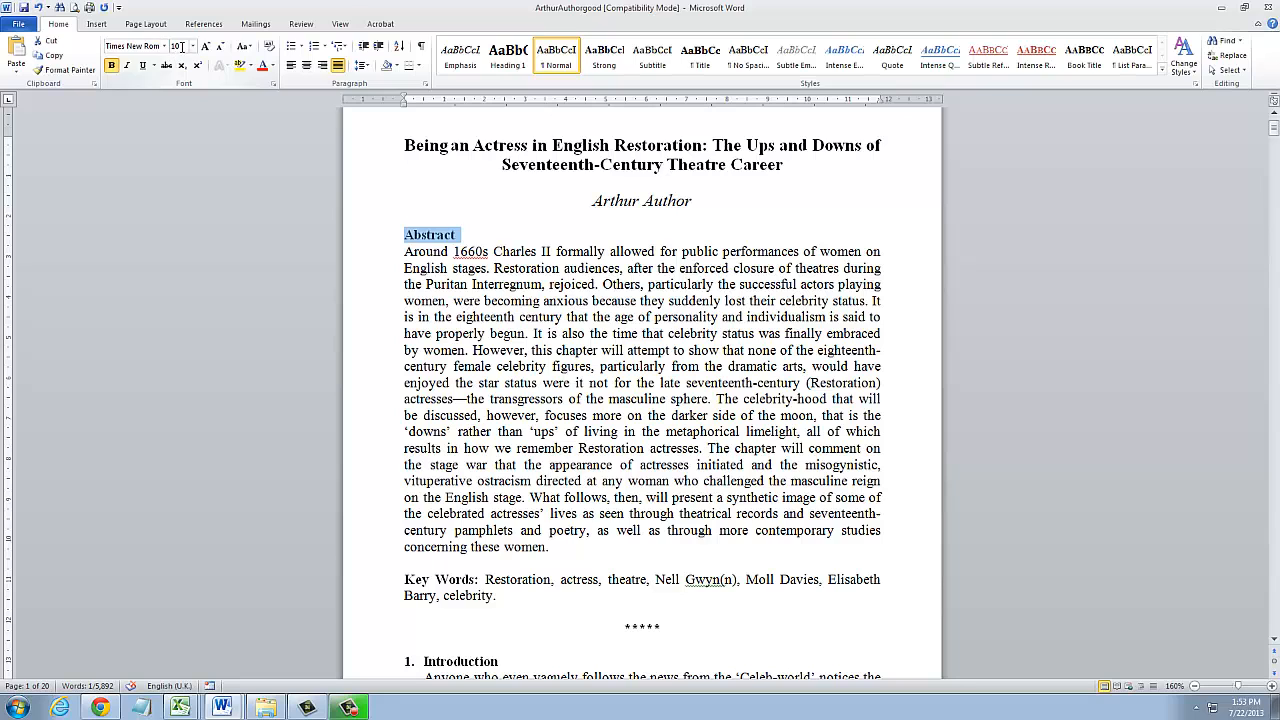
{"action": "left_click", "coordinate": [437, 366]}
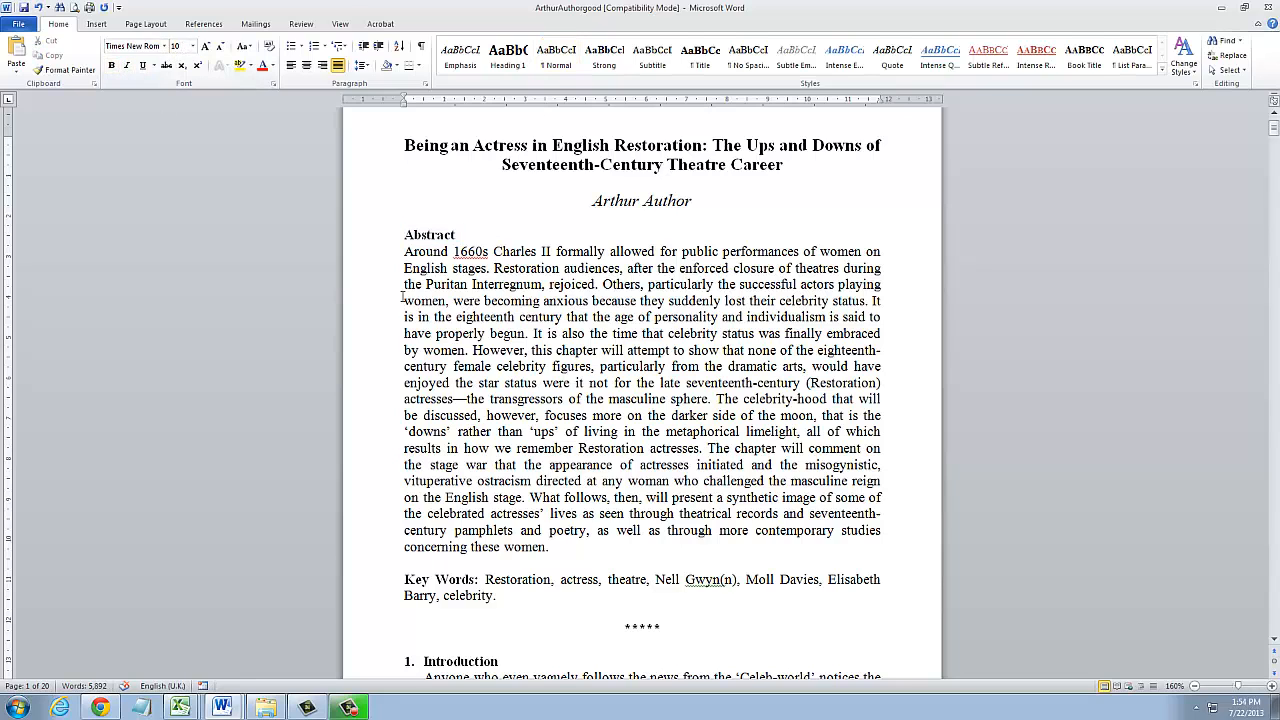
{"action": "left_click_drag", "start_coordinate": [402, 251], "coordinate": [560, 548]}
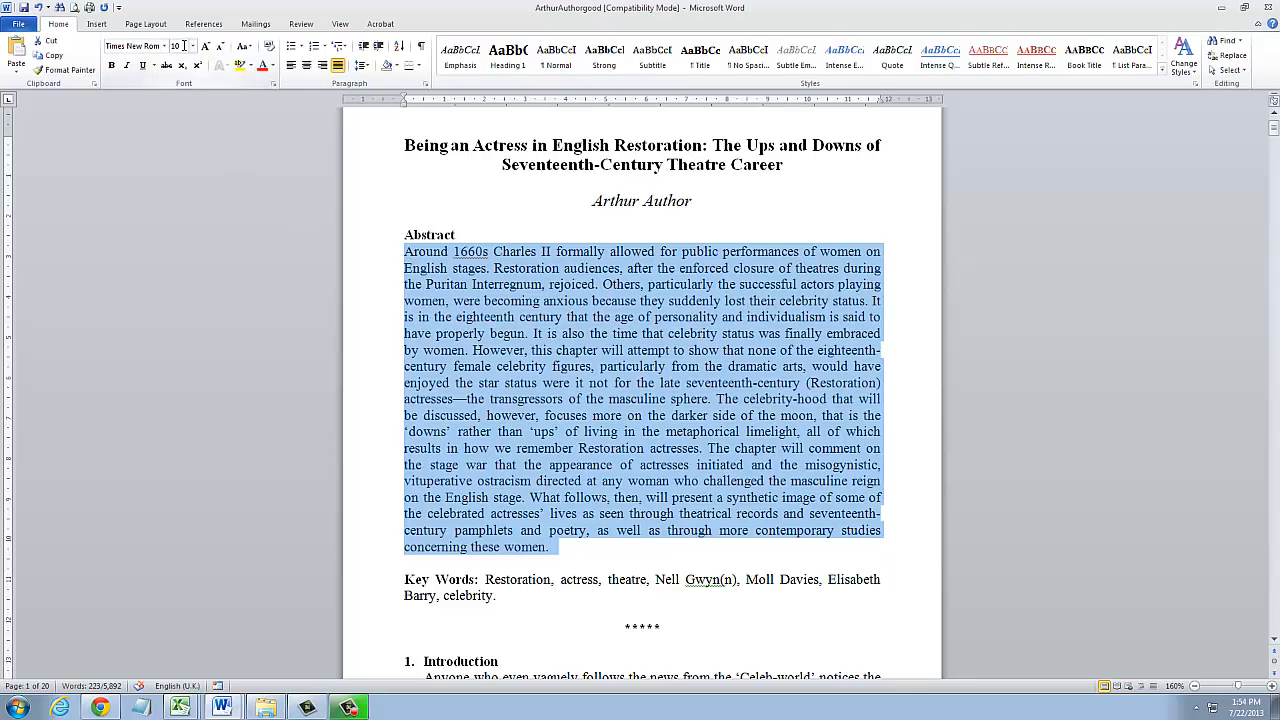
{"action": "left_click", "coordinate": [519, 390]}
Check the font formatting of the Key Words label, the asterisk divider and the Introduction heading
{"action": "scroll", "coordinate": [519, 390], "scroll_direction": "down", "scroll_amount": 6}
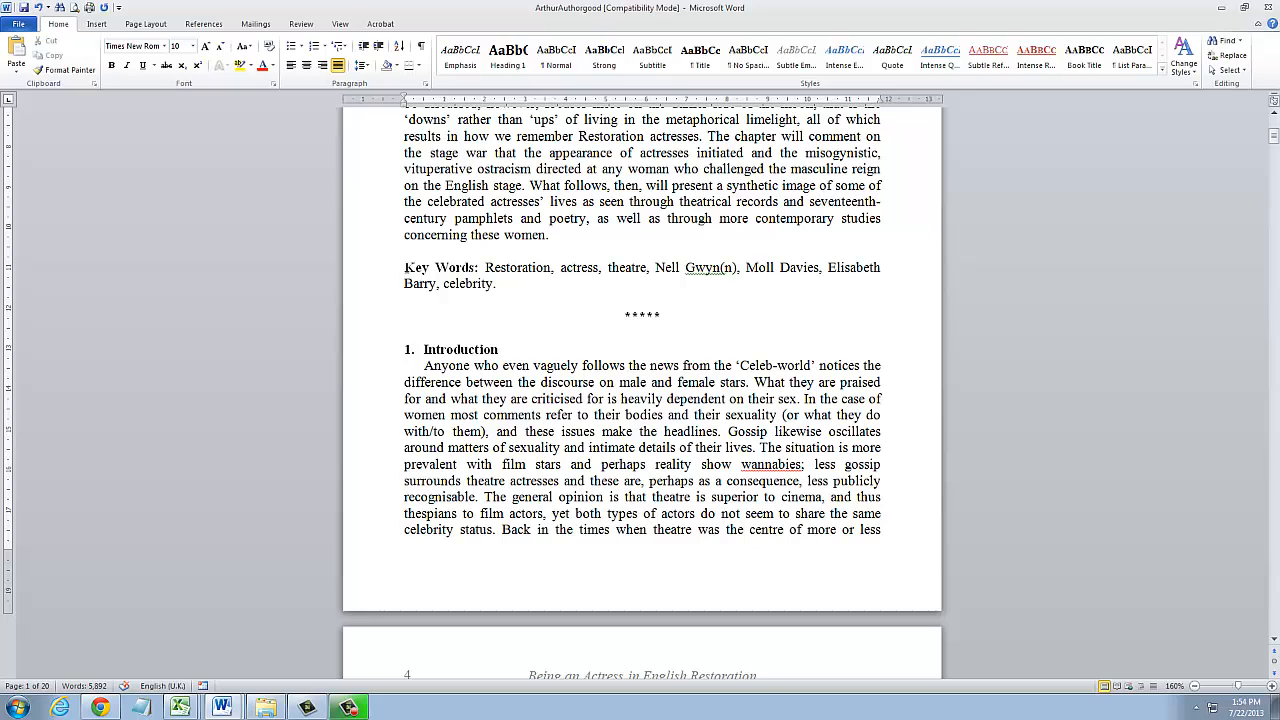
{"action": "left_click_drag", "start_coordinate": [405, 267], "coordinate": [475, 269]}
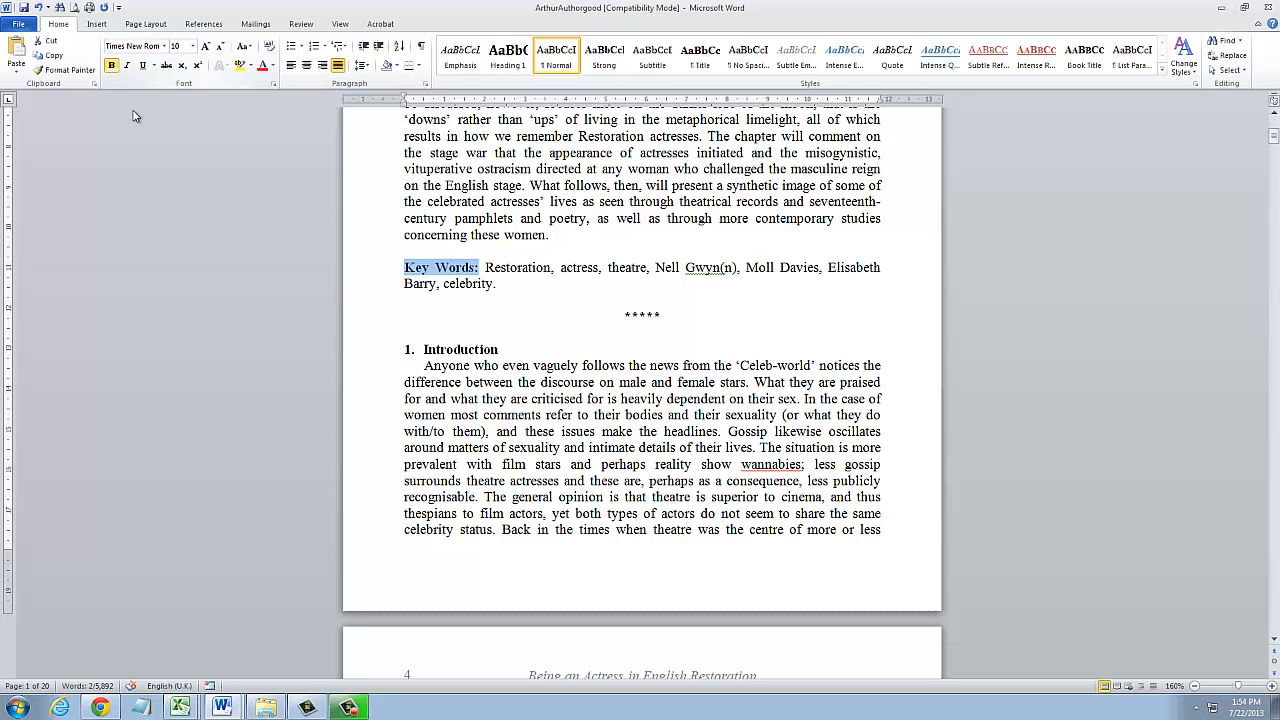
{"action": "left_click", "coordinate": [650, 481]}
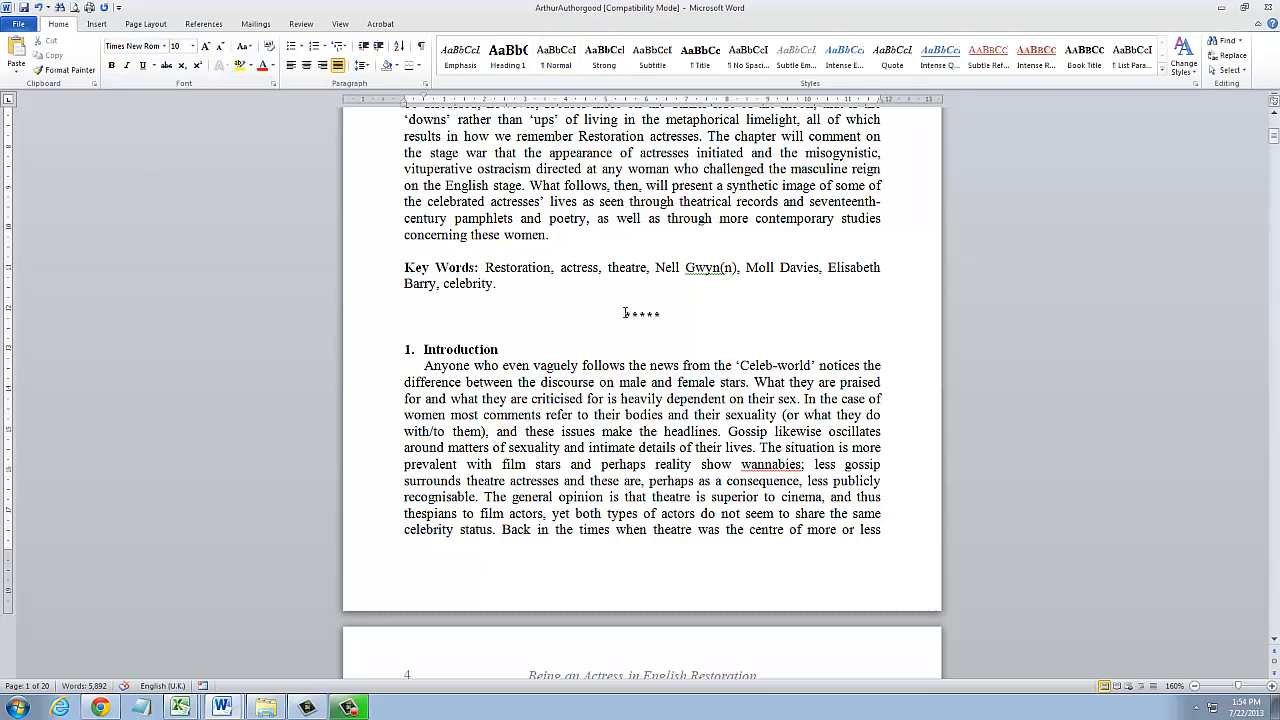
{"action": "left_click_drag", "start_coordinate": [625, 313], "coordinate": [661, 315]}
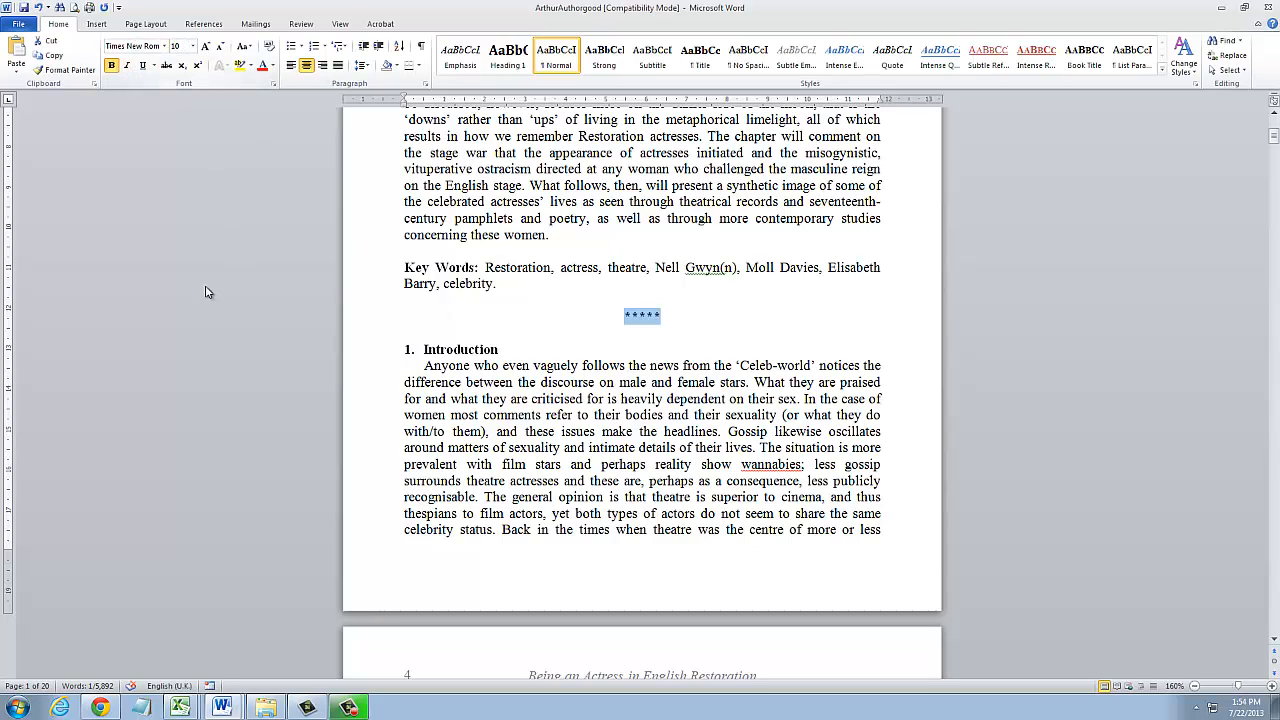
{"action": "left_click", "coordinate": [511, 473]}
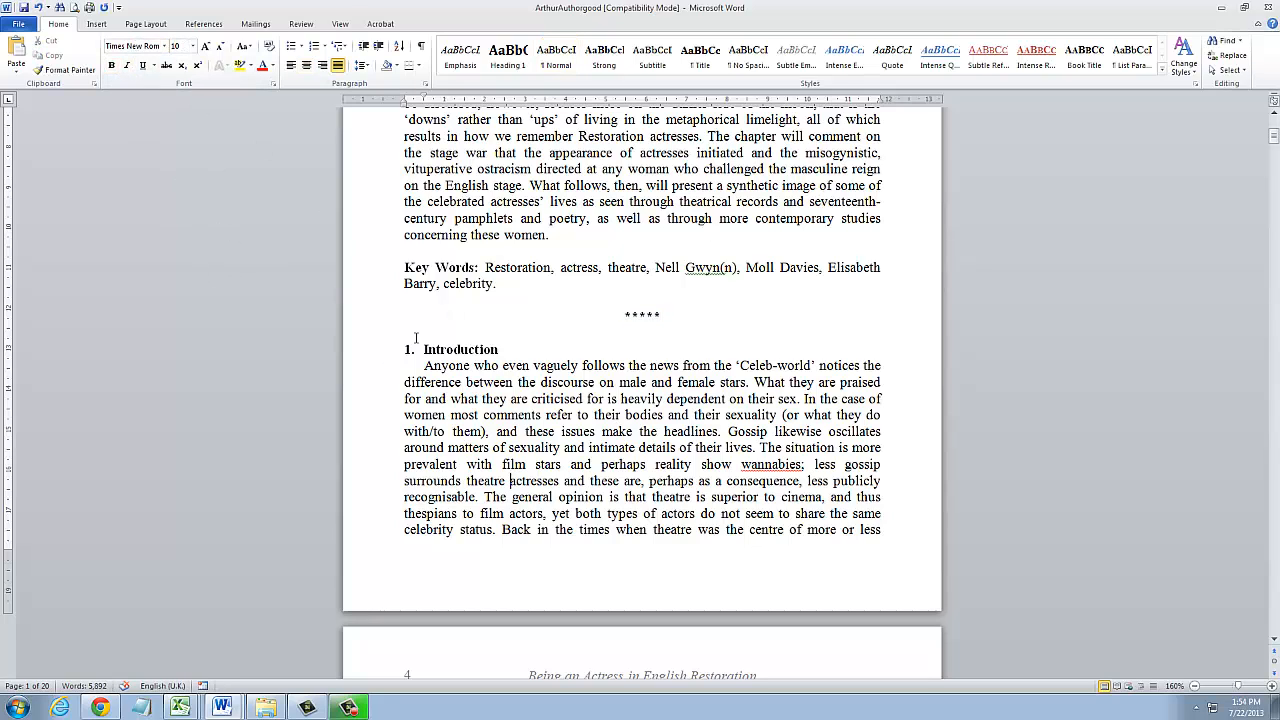
{"action": "left_click_drag", "start_coordinate": [406, 349], "coordinate": [498, 351]}
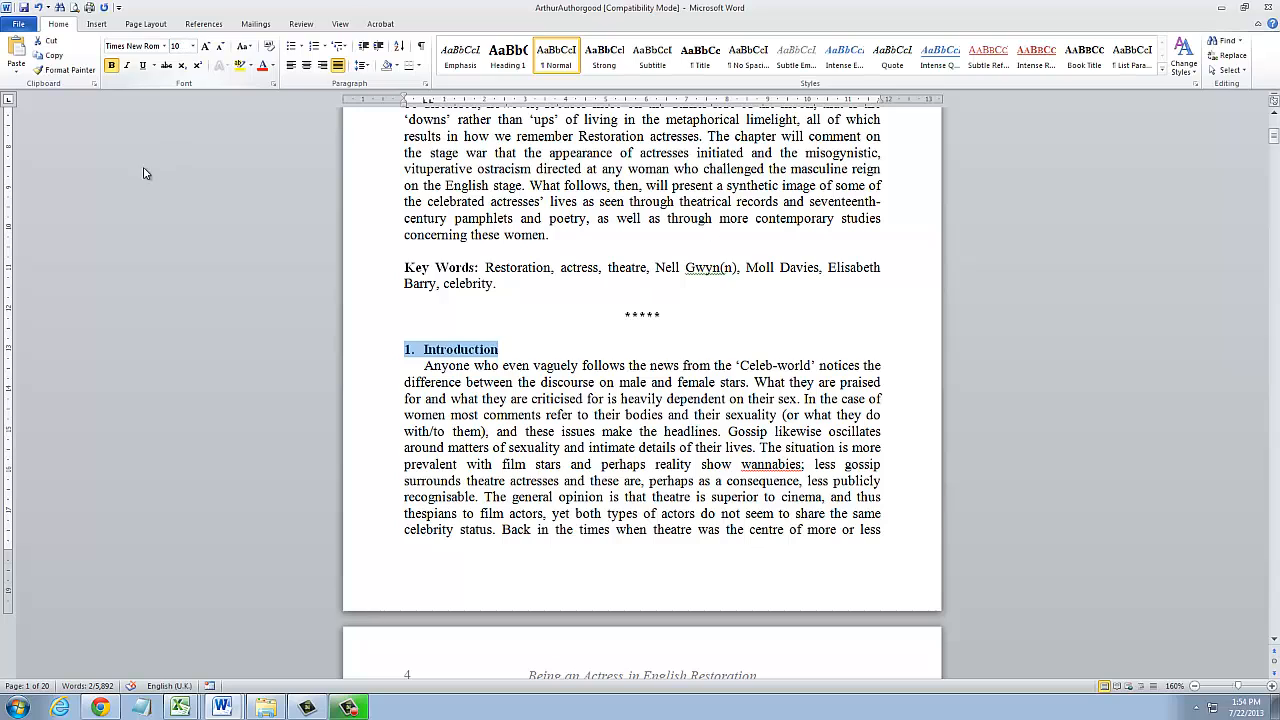
Add a subheading line reading "1.1 This is Awesome" directly below the Introduction heading
{"action": "left_click", "coordinate": [503, 349]}
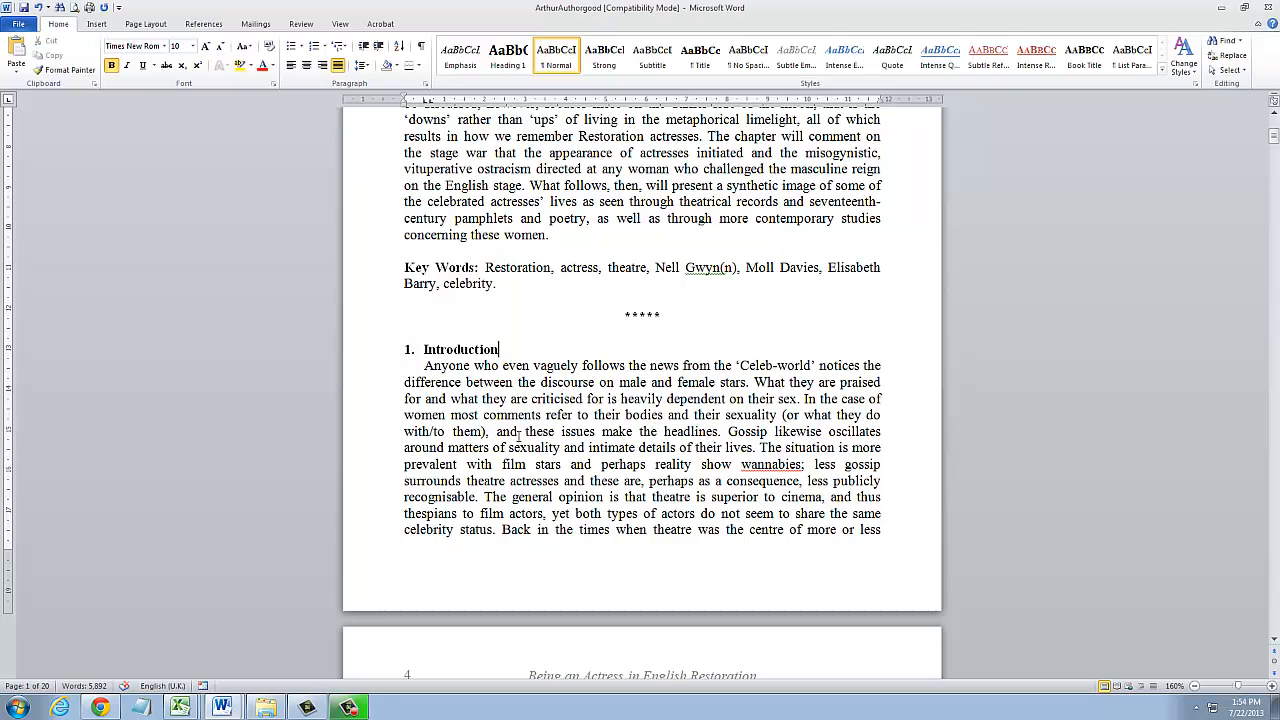
{"action": "key", "text": "Return"}
{"action": "type", "text": "1"}
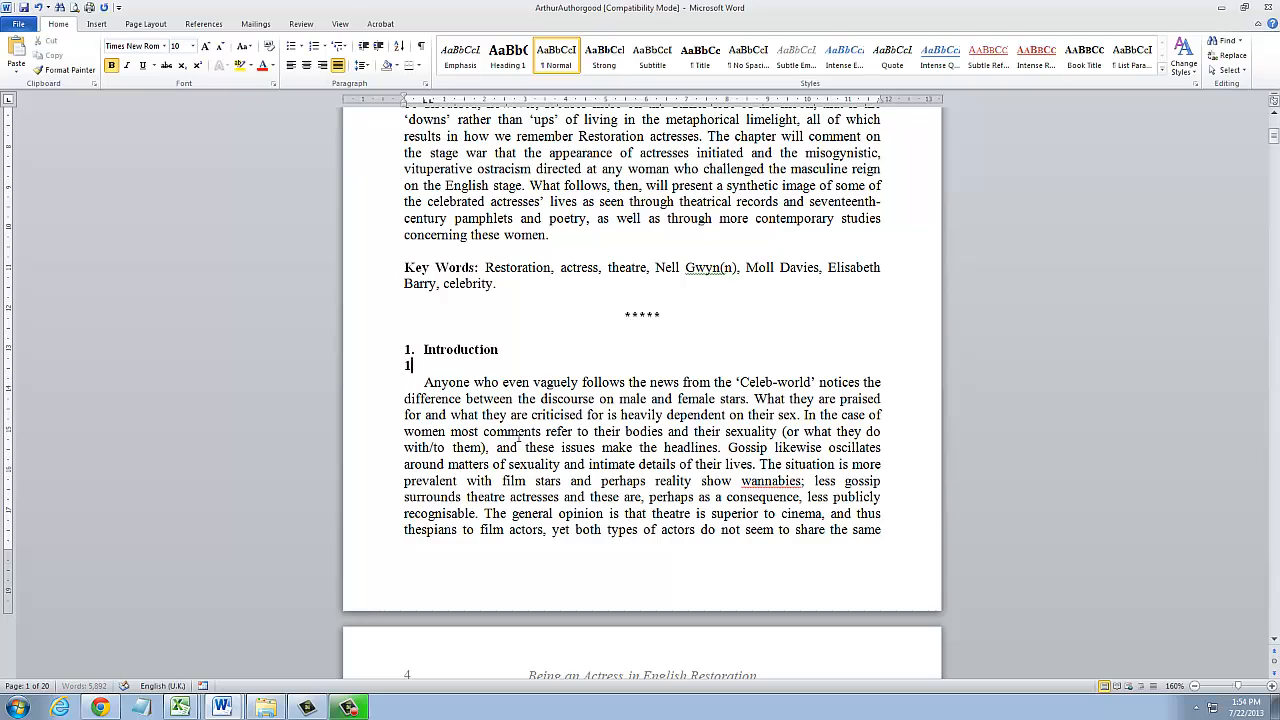
{"action": "type", "text": ".1 This is Awesome"}
Renumber the "This is Awesome" subheading as "A." and remove its bold formatting
{"action": "left_click", "coordinate": [434, 366]}
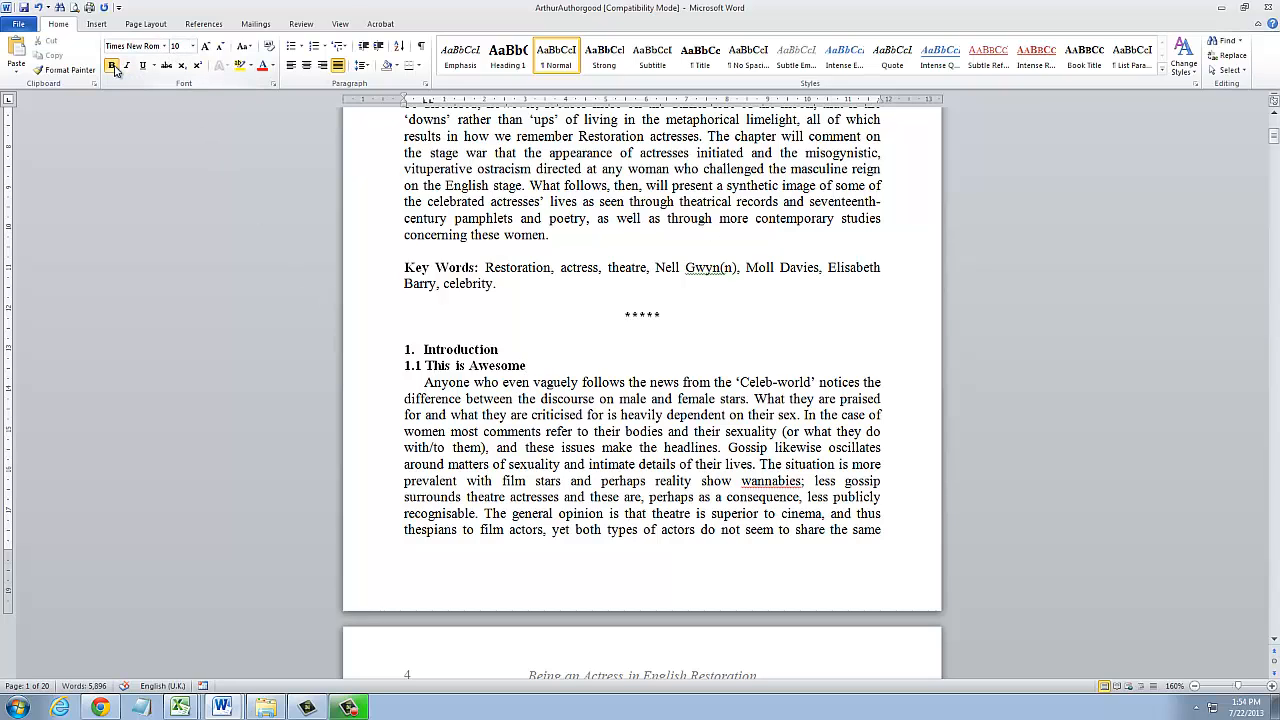
{"action": "left_click_drag", "start_coordinate": [407, 365], "coordinate": [420, 368]}
{"action": "type", "text": "A."}
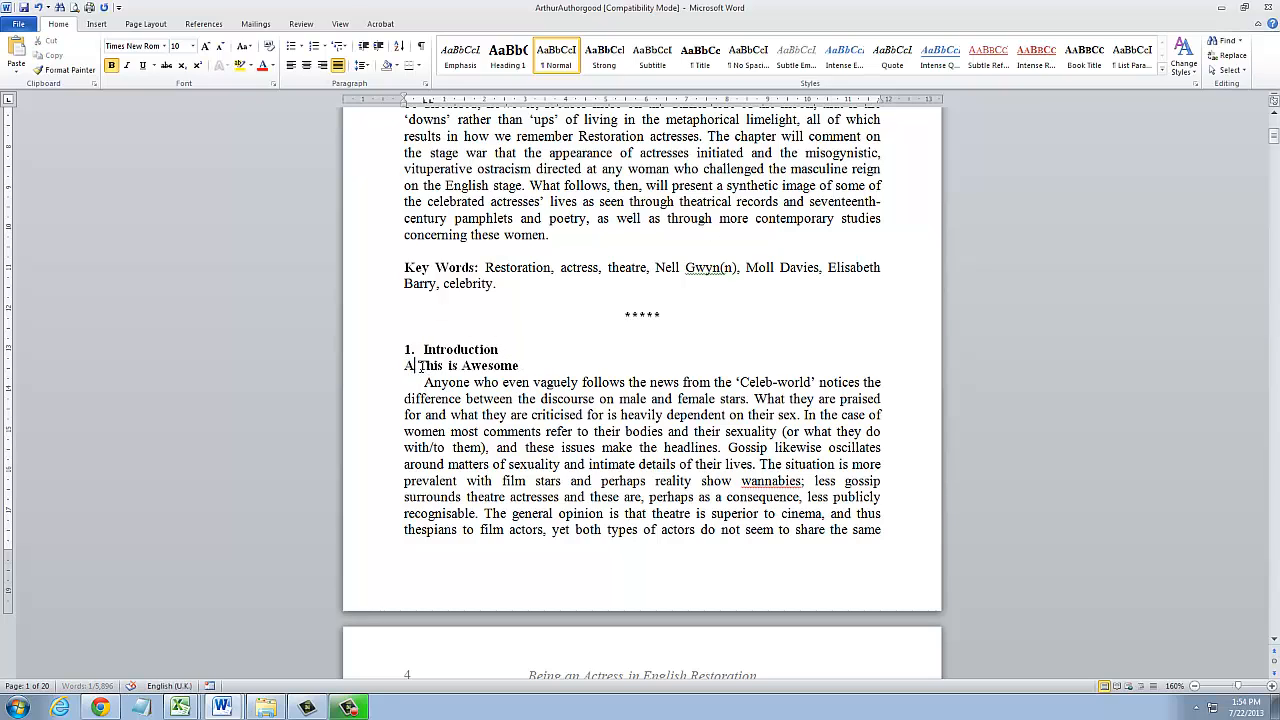
{"action": "left_click_drag", "start_coordinate": [403, 365], "coordinate": [529, 365]}
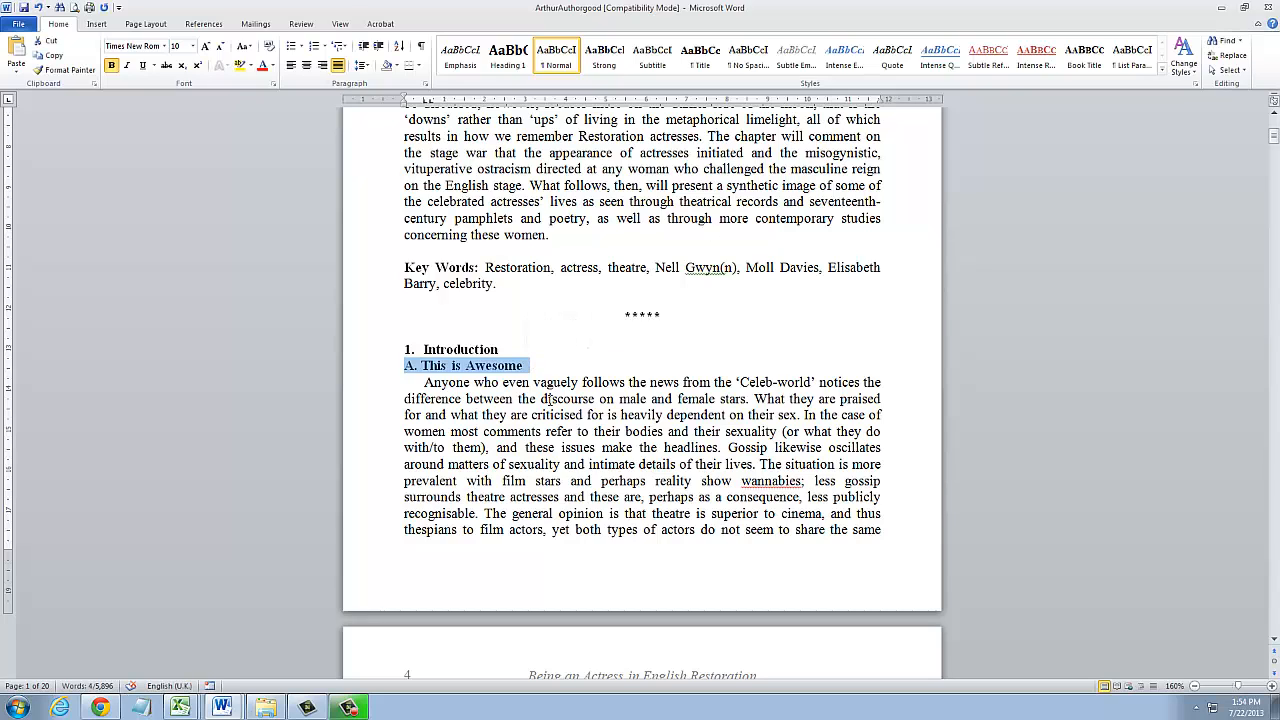
{"action": "left_click", "coordinate": [110, 66]}
{"action": "left_click", "coordinate": [509, 414]}
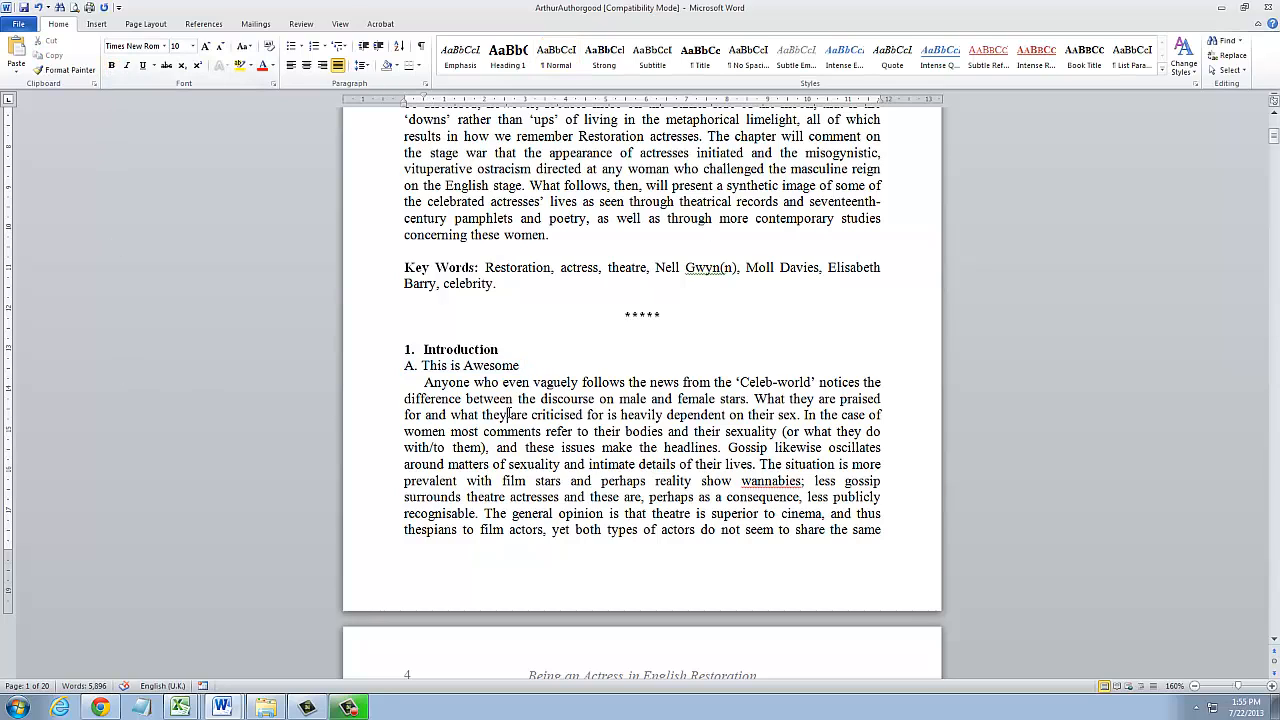
Delete the "A. This is Awesome" subheading line under the Introduction heading
{"action": "left_click_drag", "start_coordinate": [404, 365], "coordinate": [525, 364]}
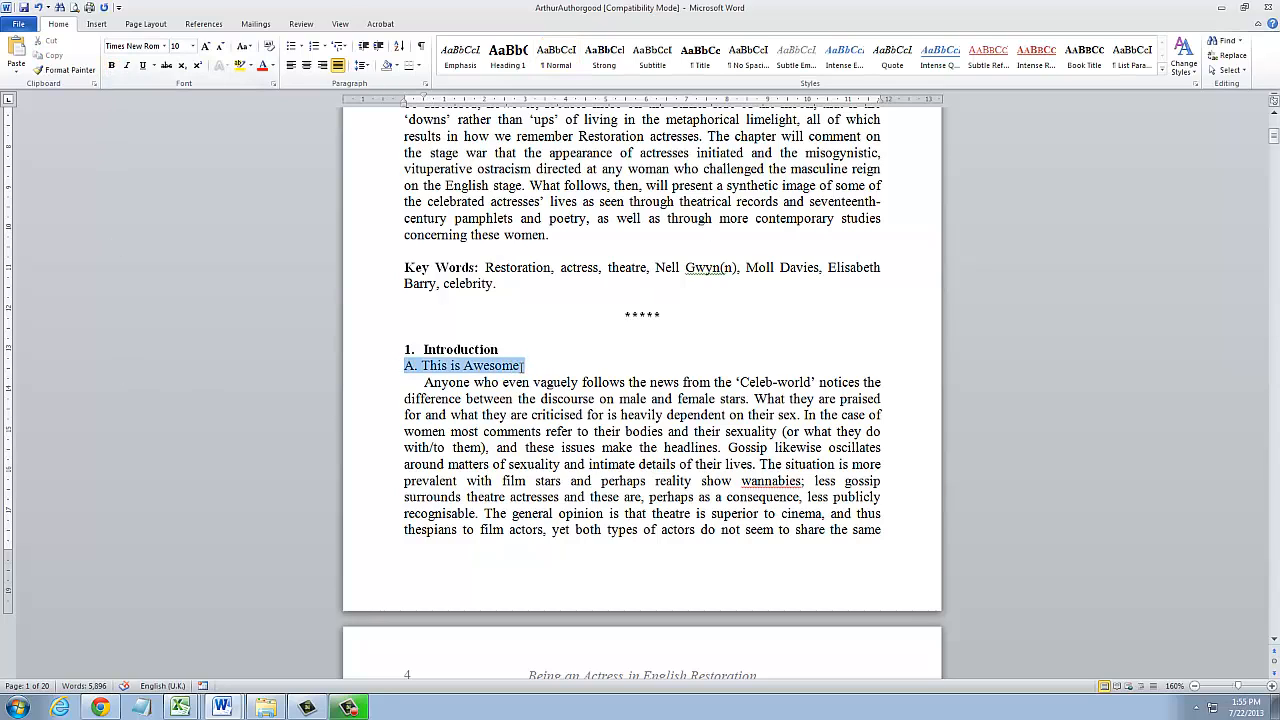
{"action": "key", "text": "Delete"}
{"action": "key", "text": "Delete"}
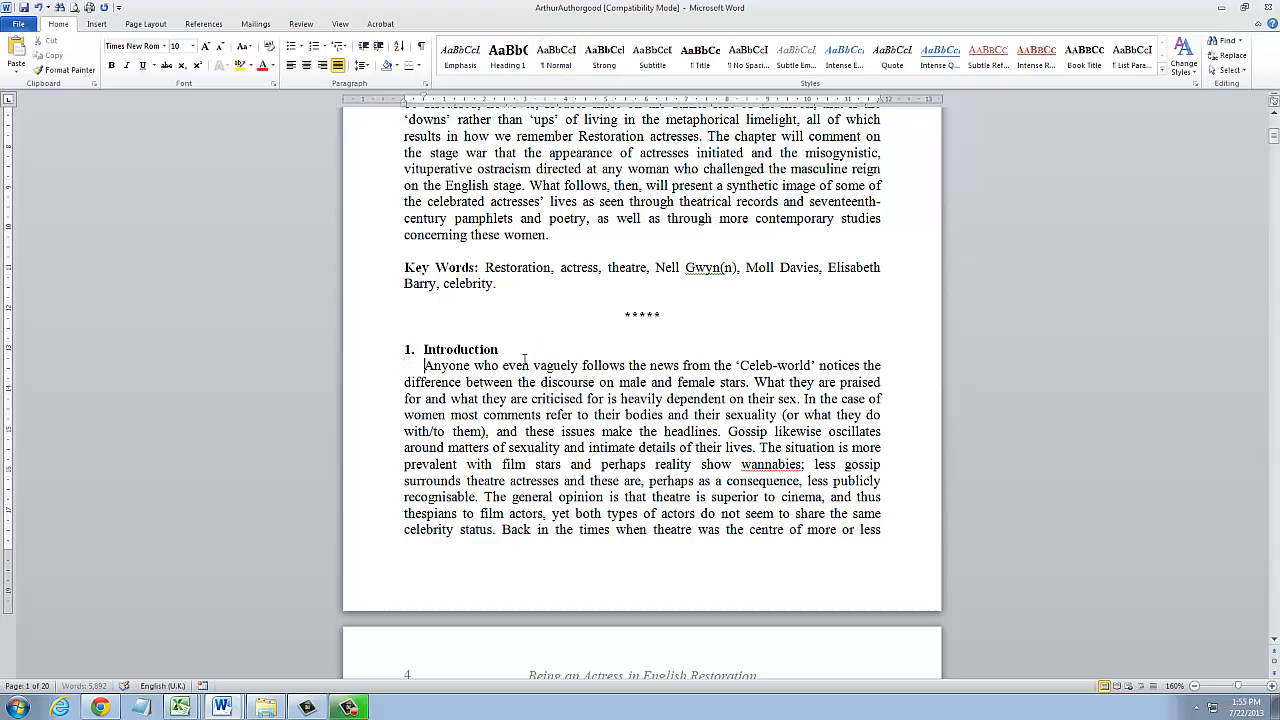
Check the font formatting of the Notes heading and the endnotes below it
{"action": "scroll", "coordinate": [516, 430], "scroll_direction": "down", "scroll_amount": 20}
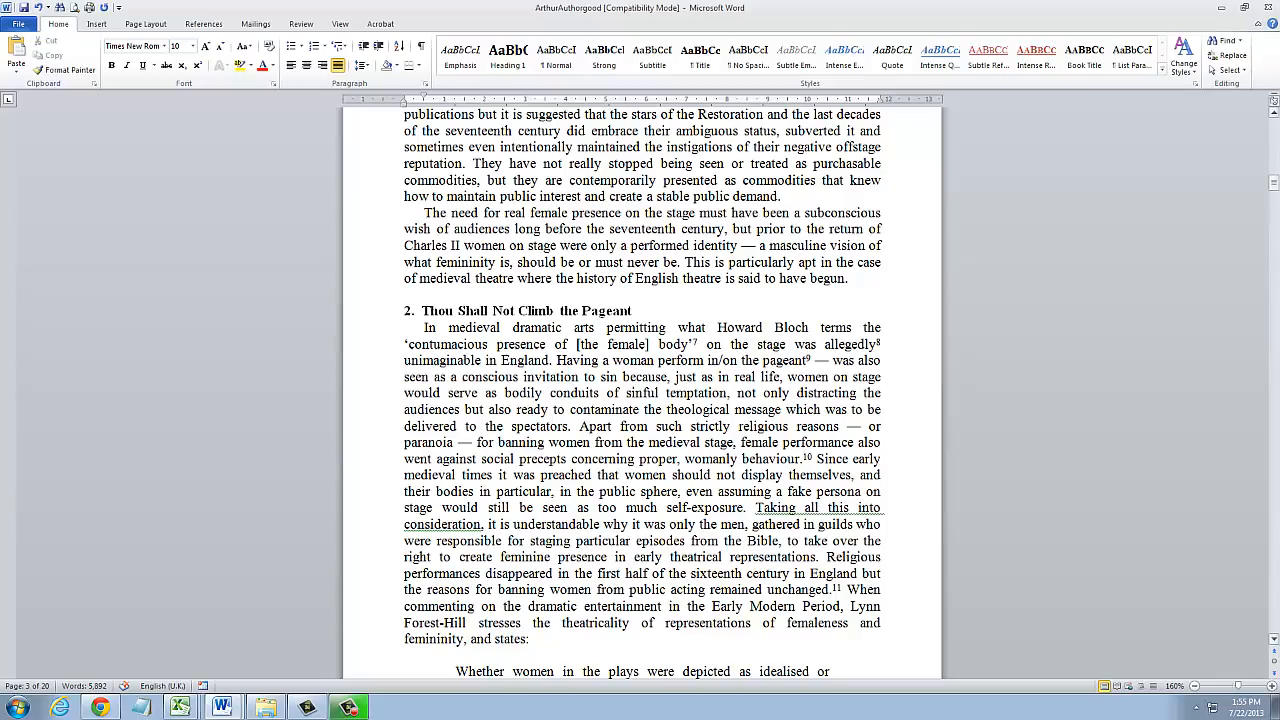
{"action": "left_click_drag", "start_coordinate": [1274, 184], "coordinate": [1278, 450]}
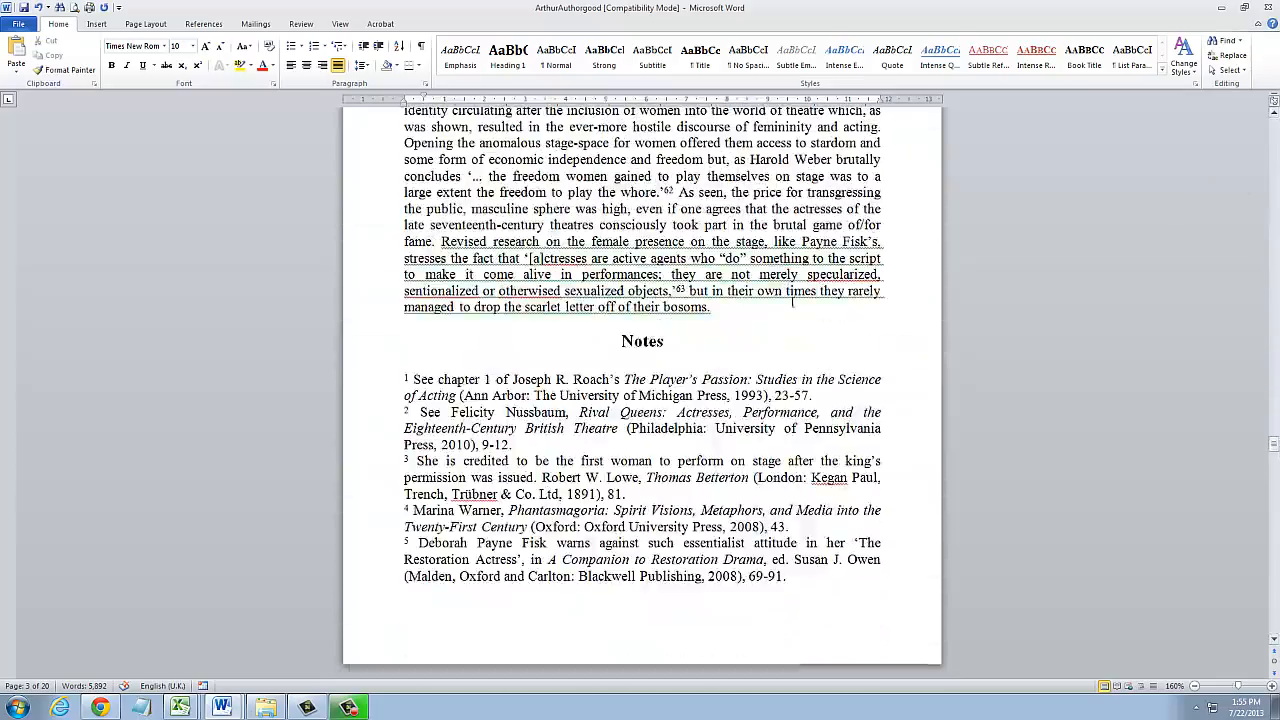
{"action": "left_click", "coordinate": [645, 341]}
{"action": "left_click_drag", "start_coordinate": [622, 342], "coordinate": [678, 345]}
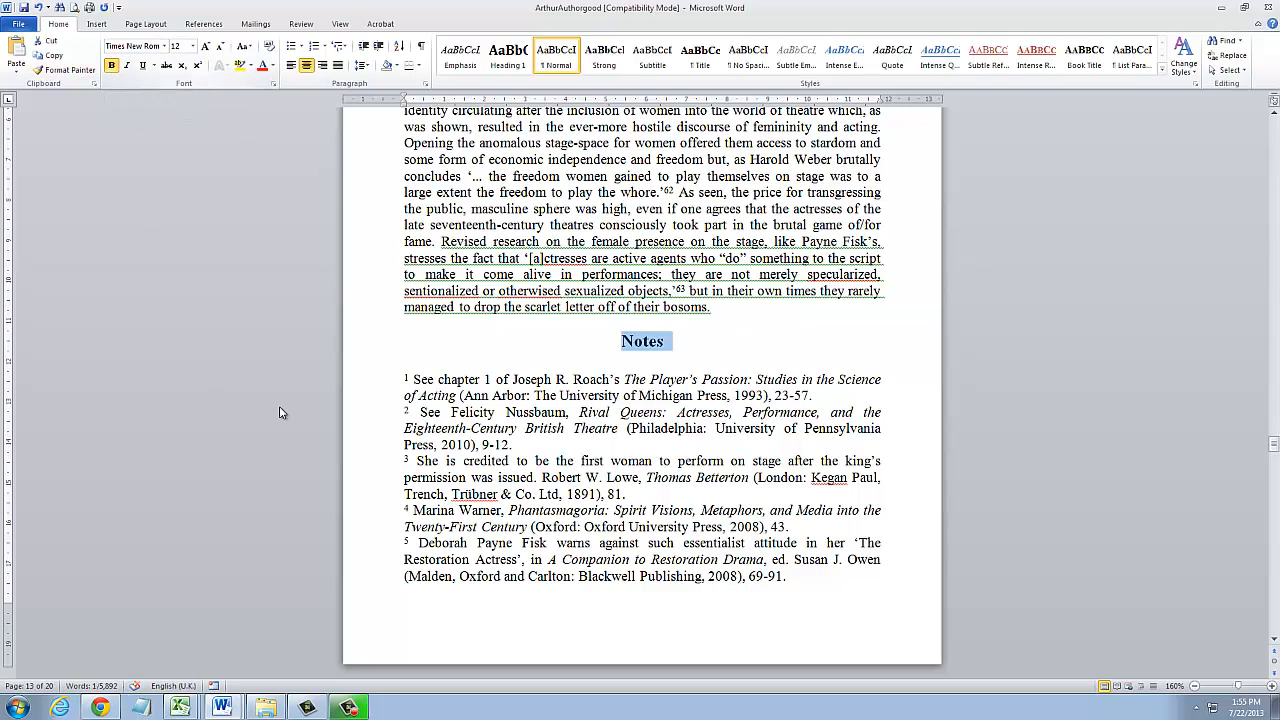
{"action": "scroll", "coordinate": [704, 485], "scroll_direction": "down", "scroll_amount": 3}
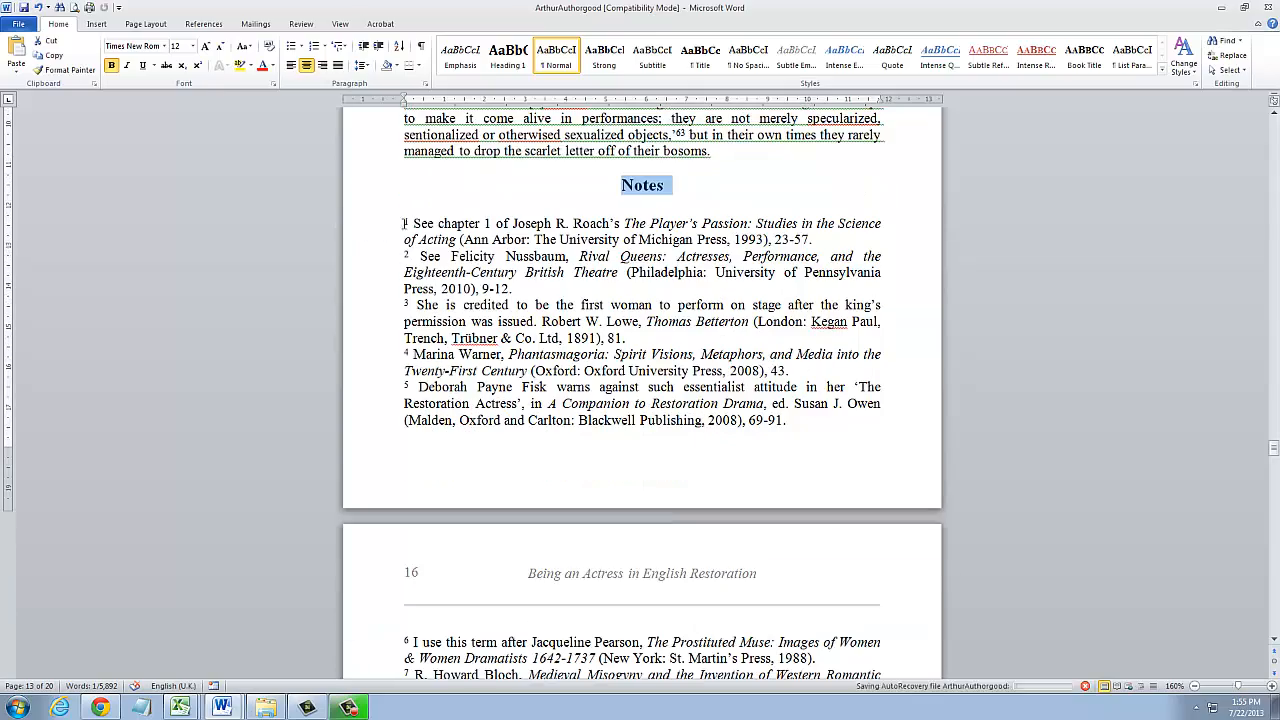
{"action": "left_click_drag", "start_coordinate": [403, 224], "coordinate": [857, 380]}
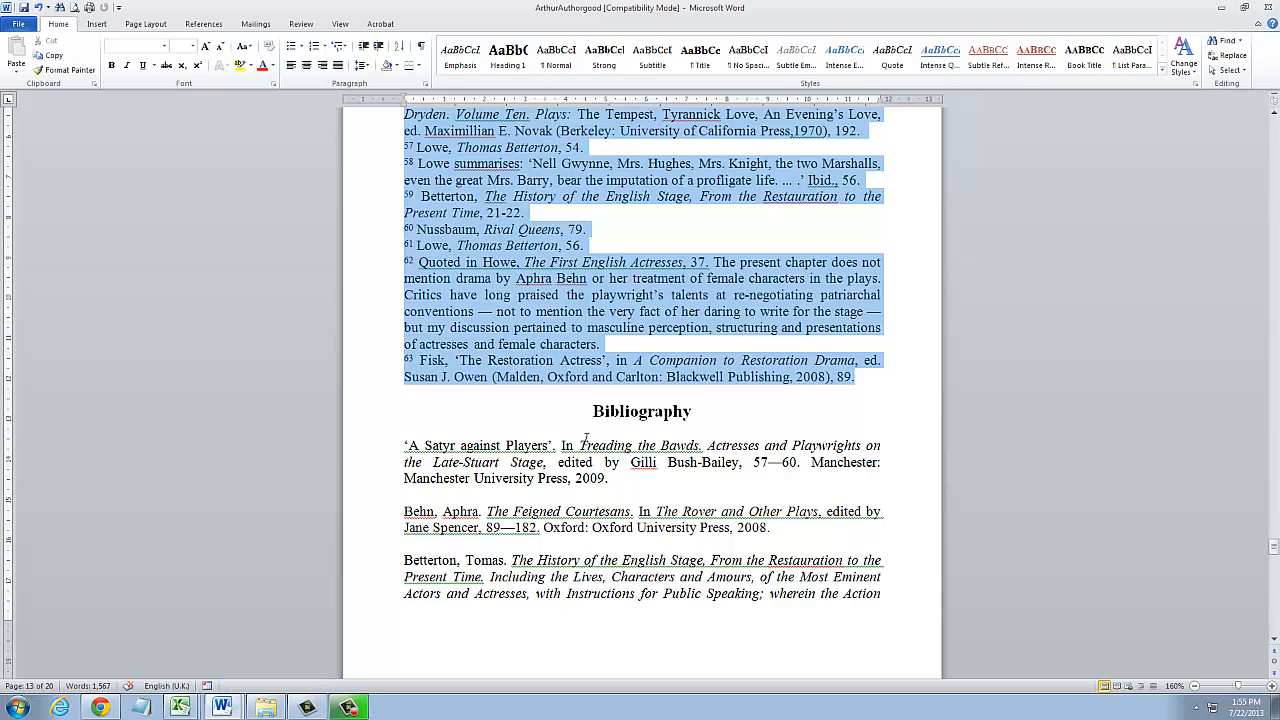
Check the font formatting of the Bibliography heading, the bibliography entries and the Filmography heading
{"action": "left_click_drag", "start_coordinate": [594, 410], "coordinate": [692, 411]}
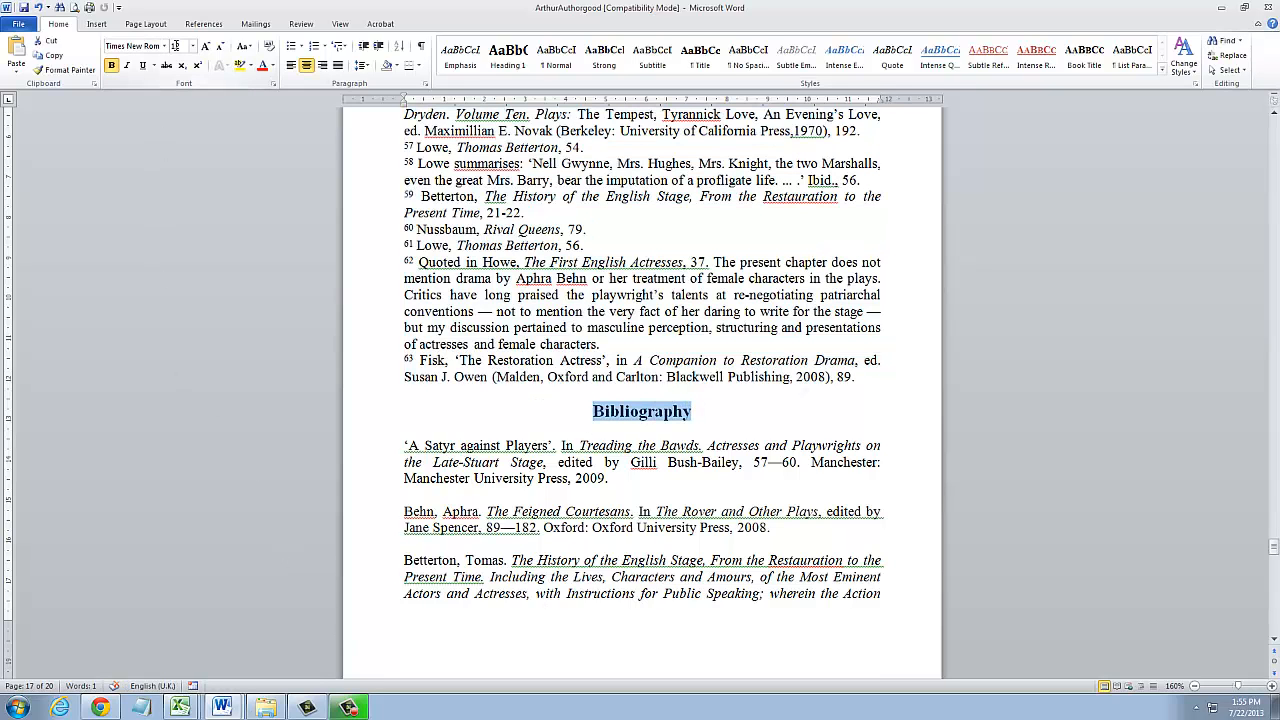
{"action": "left_click", "coordinate": [540, 463]}
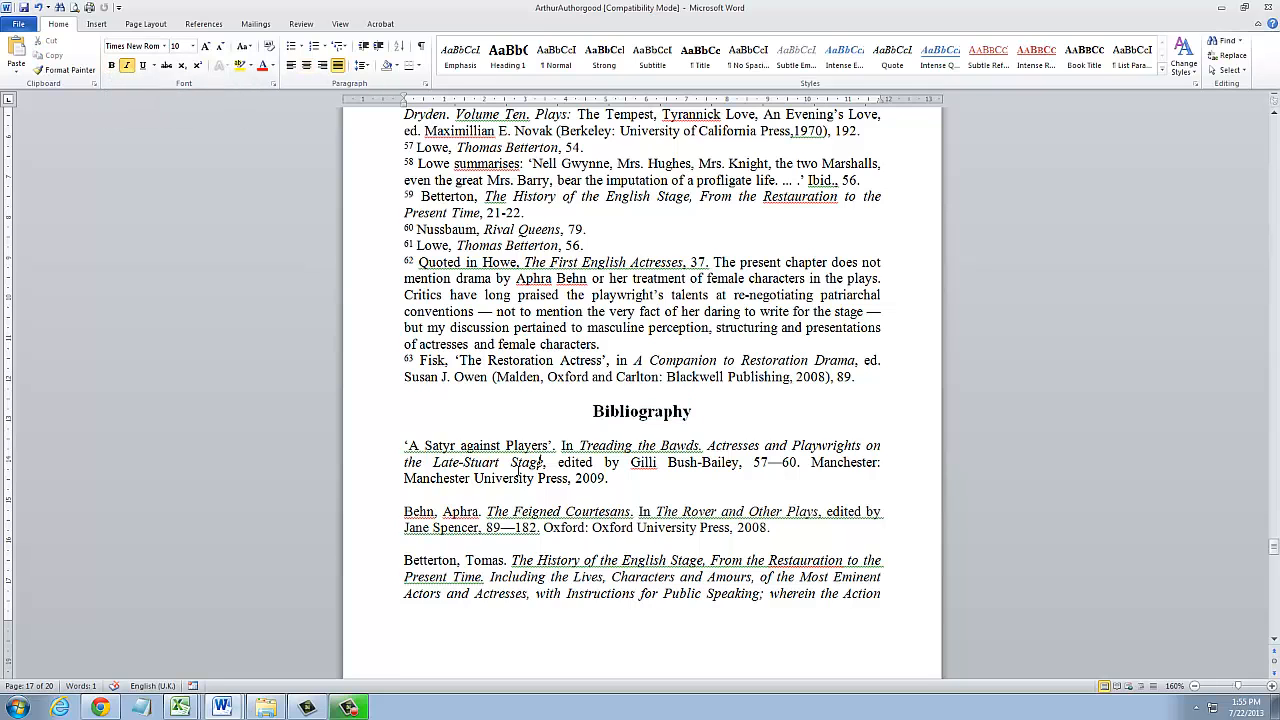
{"action": "left_click_drag", "start_coordinate": [405, 446], "coordinate": [558, 262]}
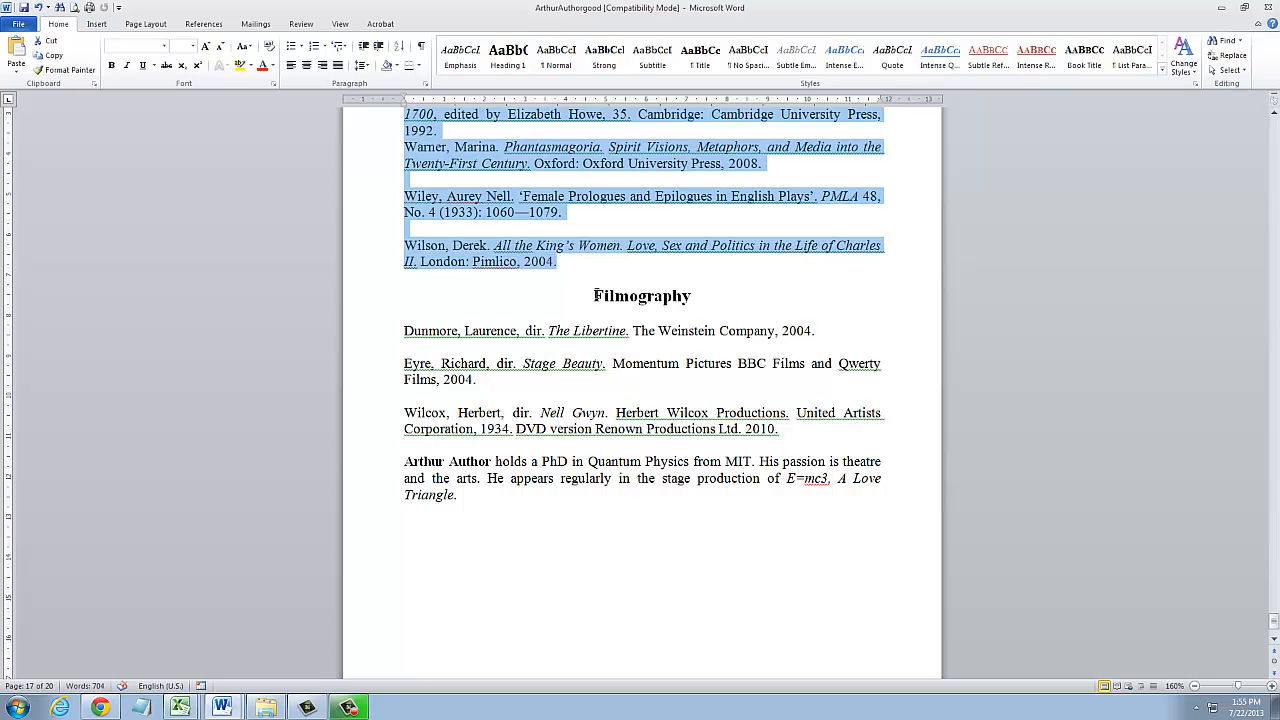
{"action": "left_click_drag", "start_coordinate": [596, 295], "coordinate": [691, 297]}
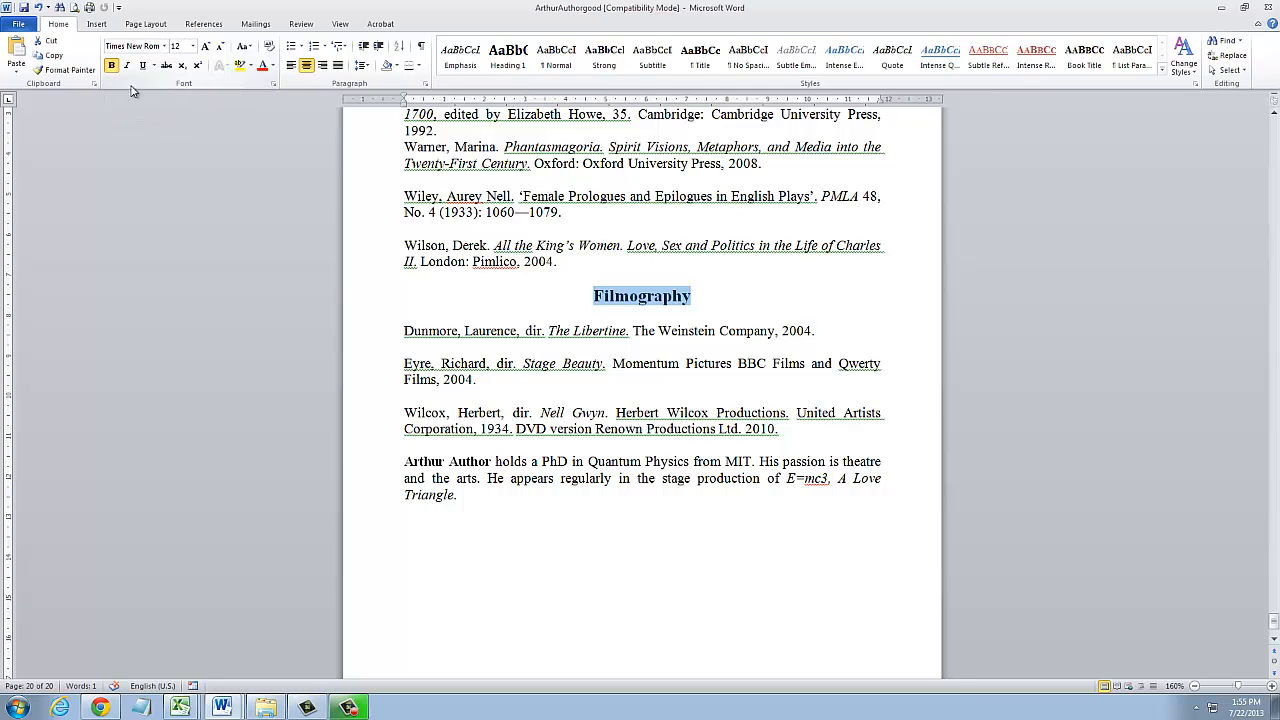
{"action": "left_click", "coordinate": [497, 497]}
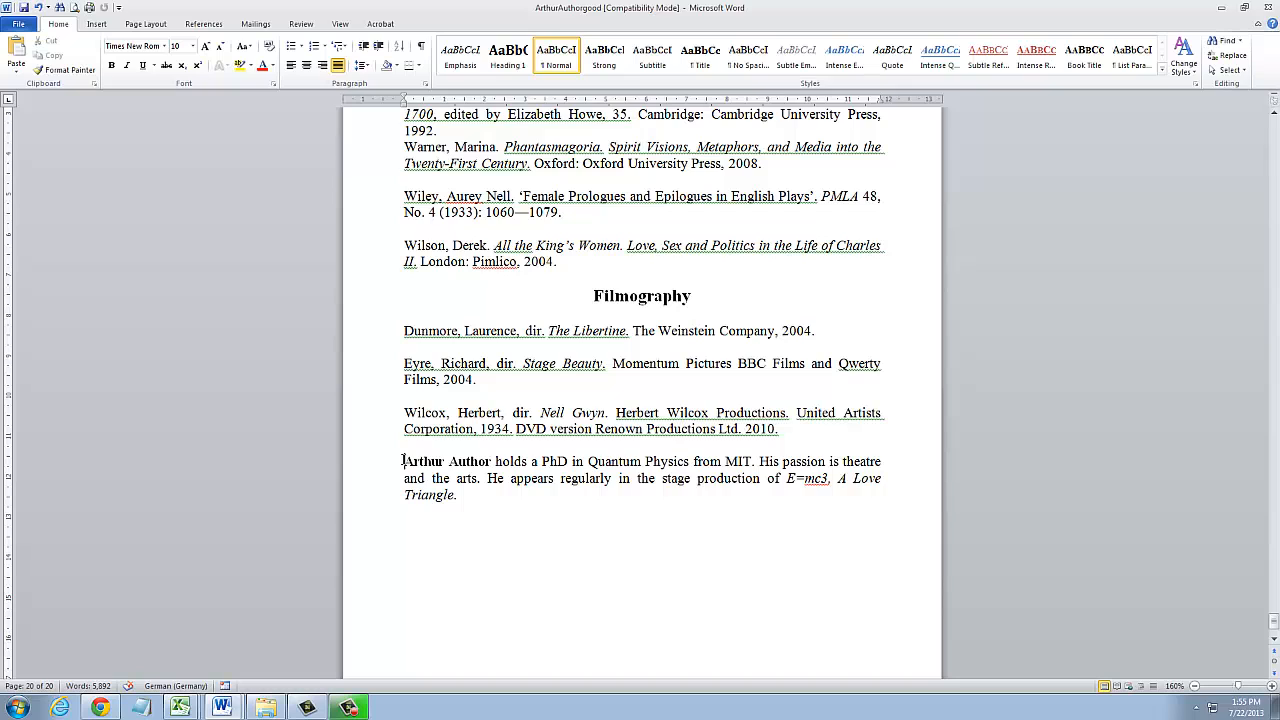
Check the font size of the closing author biography and the bold formatting of the author's name
{"action": "left_click_drag", "start_coordinate": [404, 461], "coordinate": [458, 495]}
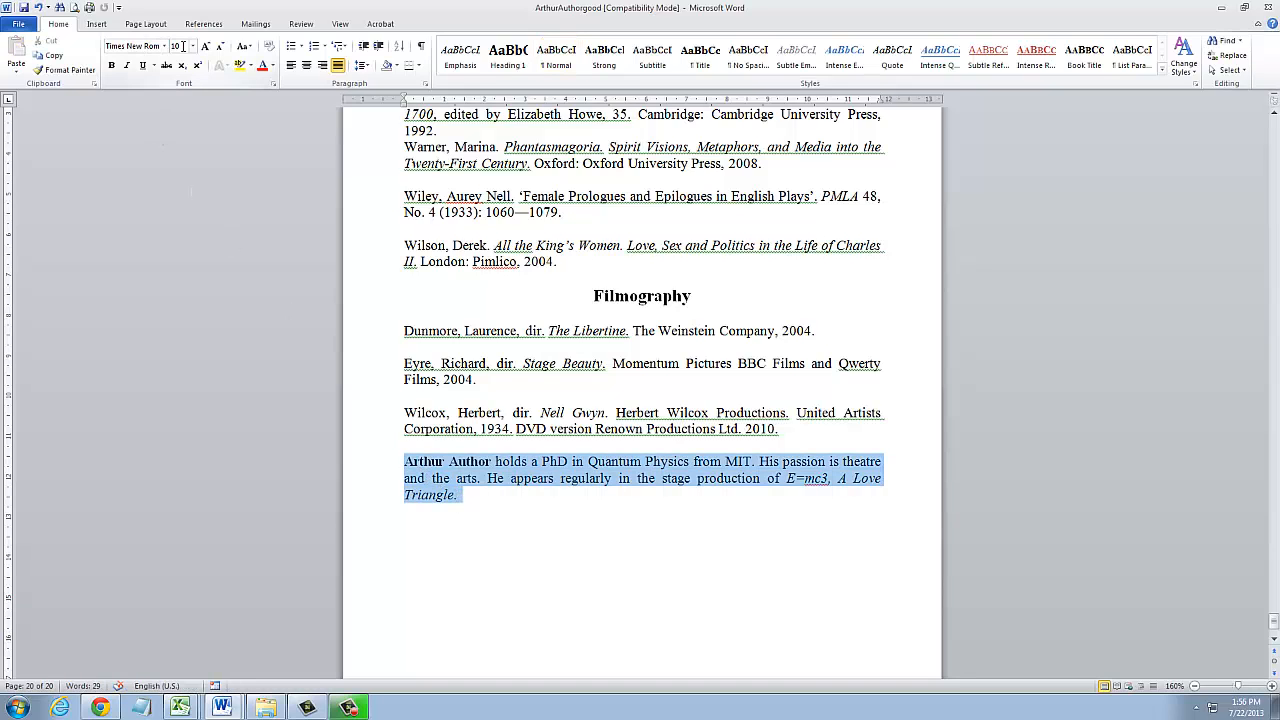
{"action": "left_click", "coordinate": [491, 461]}
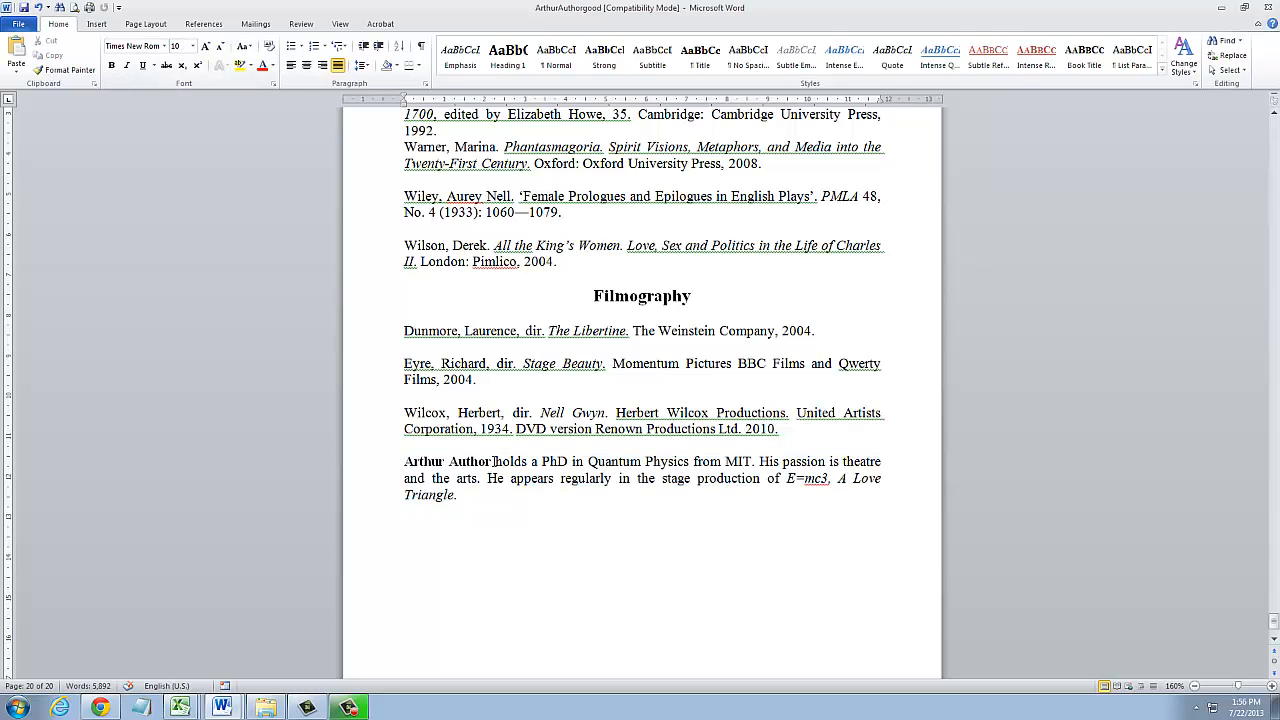
{"action": "left_click_drag", "start_coordinate": [491, 461], "coordinate": [402, 461]}
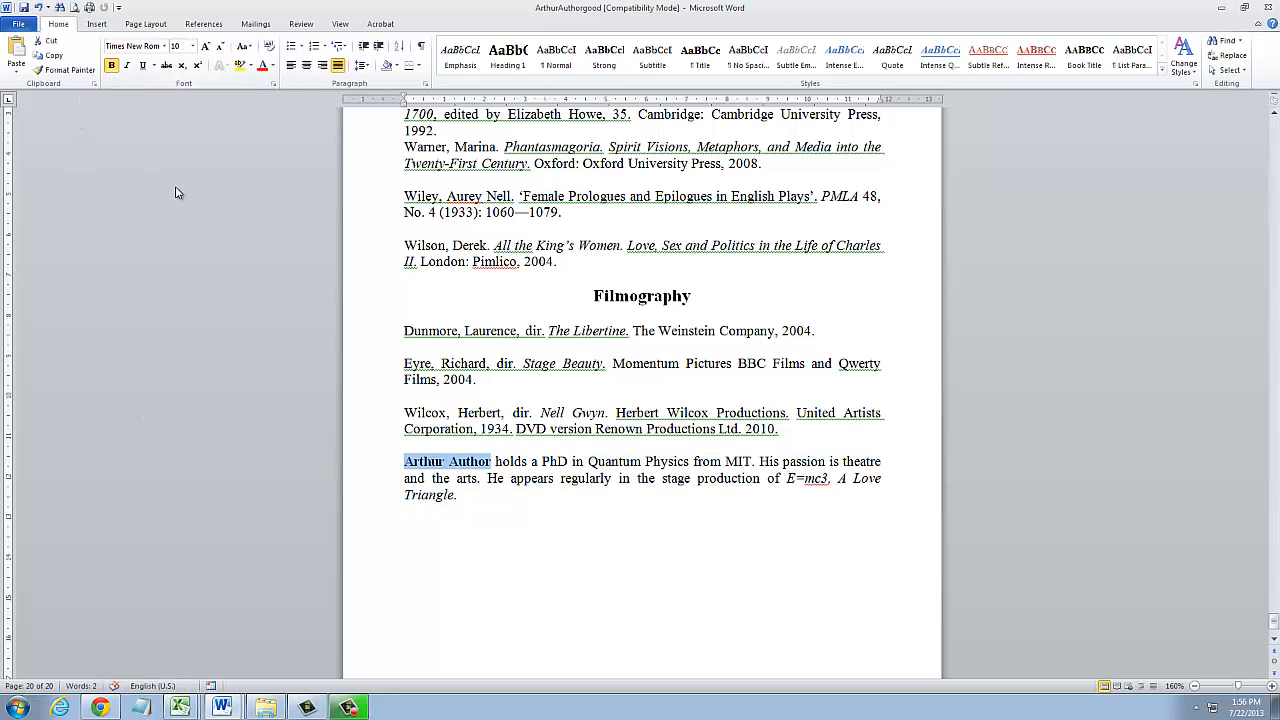
{"action": "left_click_drag", "start_coordinate": [529, 478], "coordinate": [590, 636]}
{"action": "scroll", "coordinate": [590, 636], "scroll_direction": "up", "scroll_amount": 3}
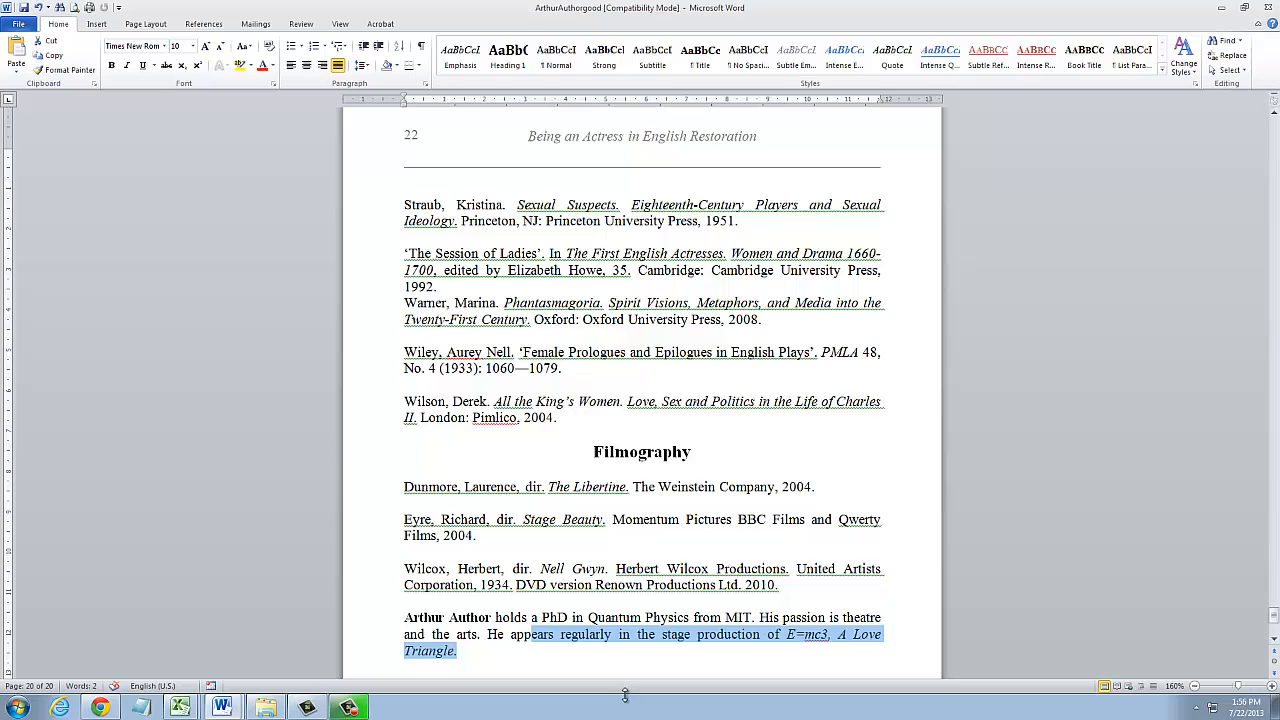
{"action": "left_click", "coordinate": [594, 645]}
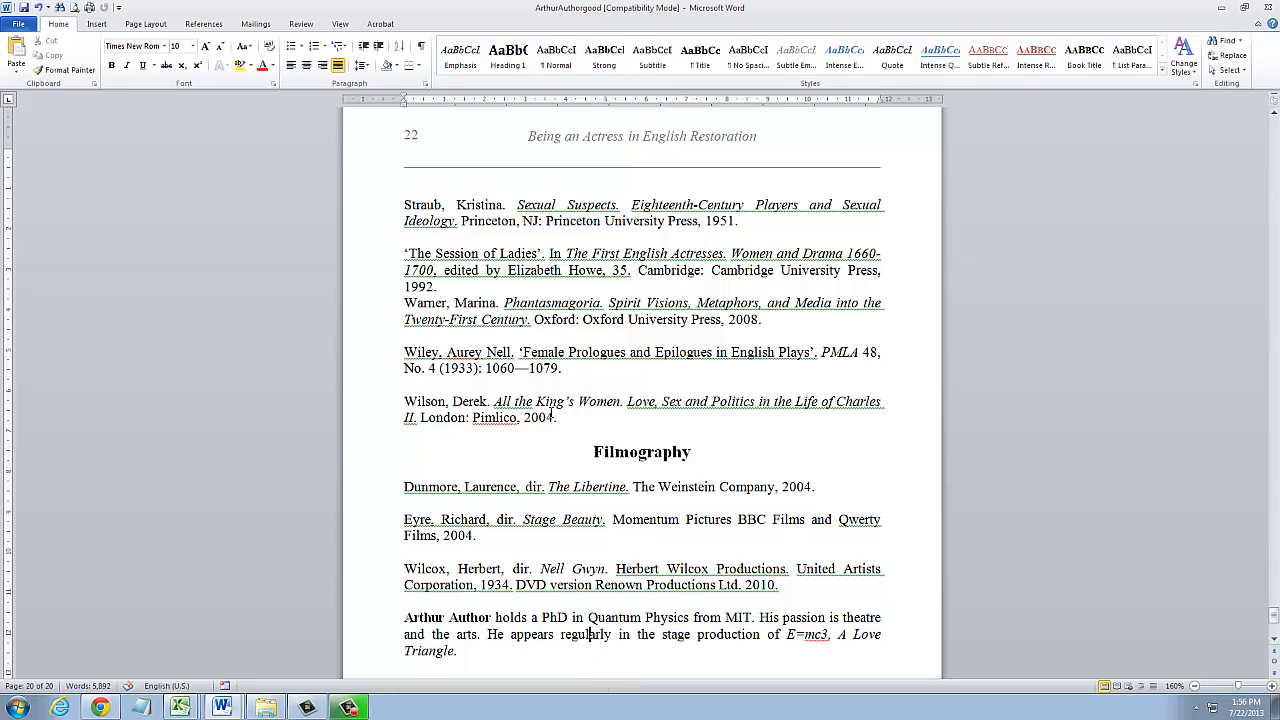
Review the text from the bibliography back to the endnotes, including the italic book title in the first note
{"action": "left_click_drag", "start_coordinate": [563, 418], "coordinate": [414, 233]}
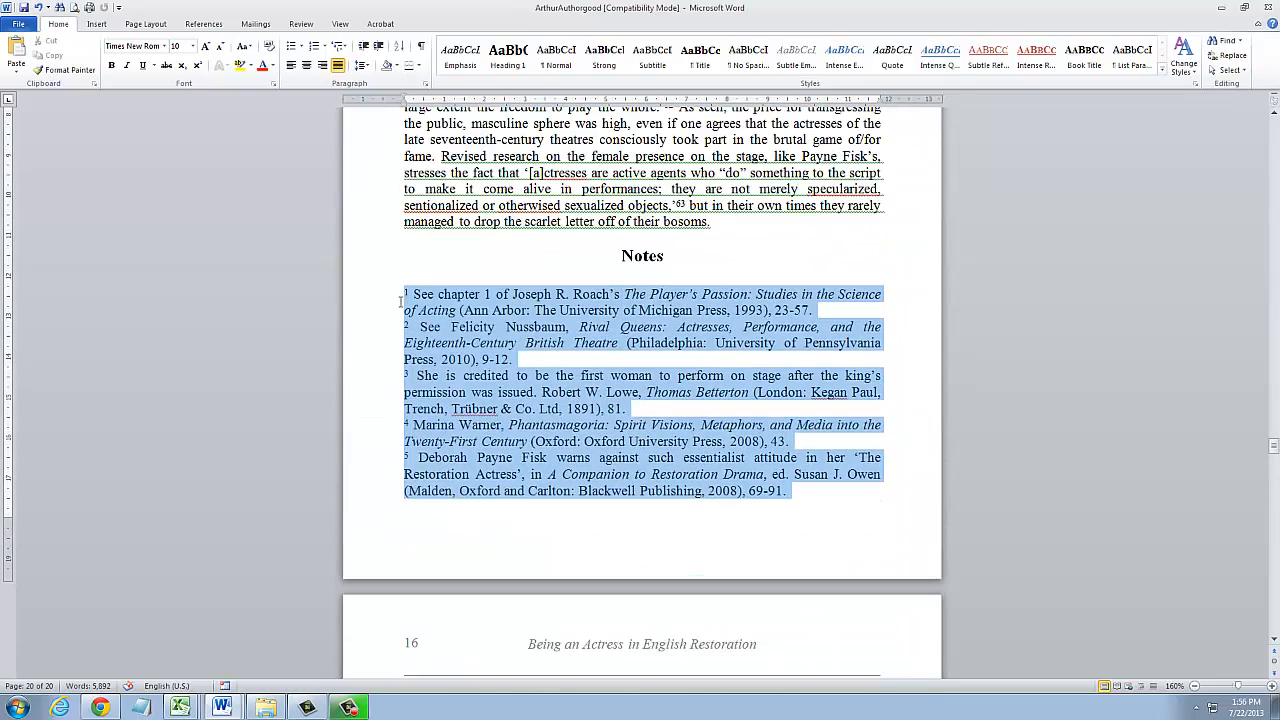
{"action": "left_click", "coordinate": [436, 326]}
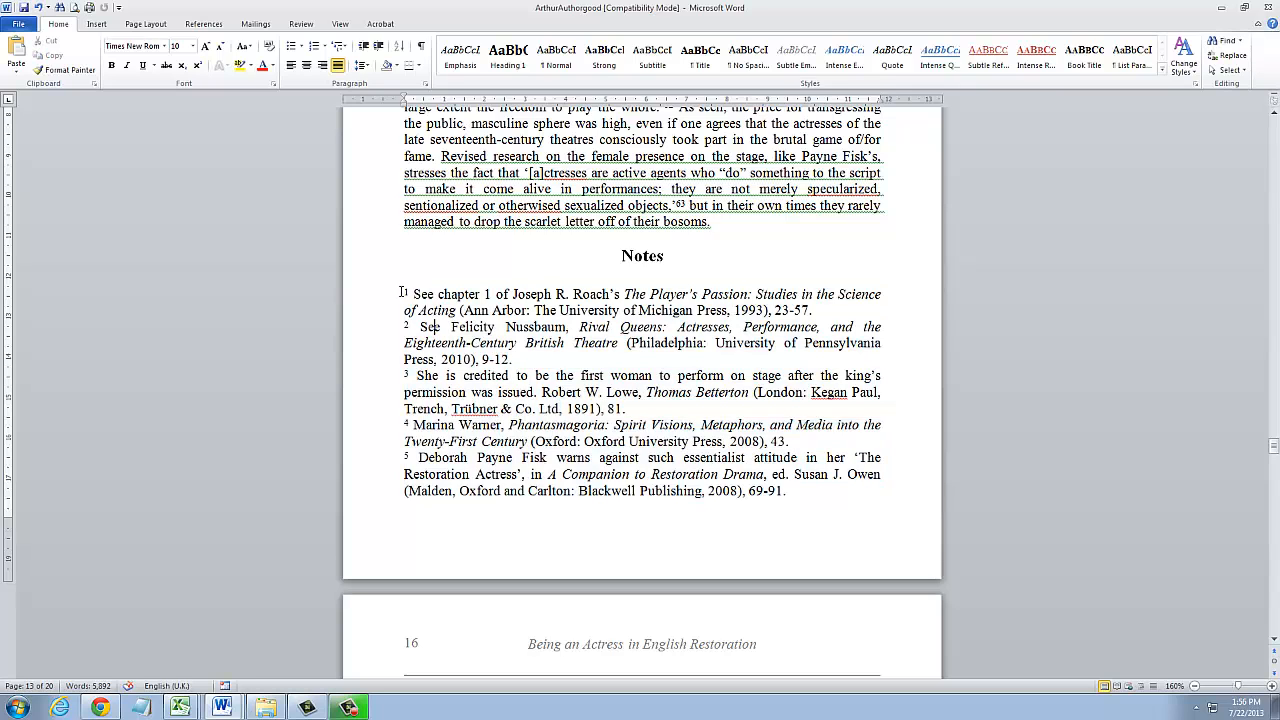
{"action": "left_click_drag", "start_coordinate": [405, 292], "coordinate": [792, 490]}
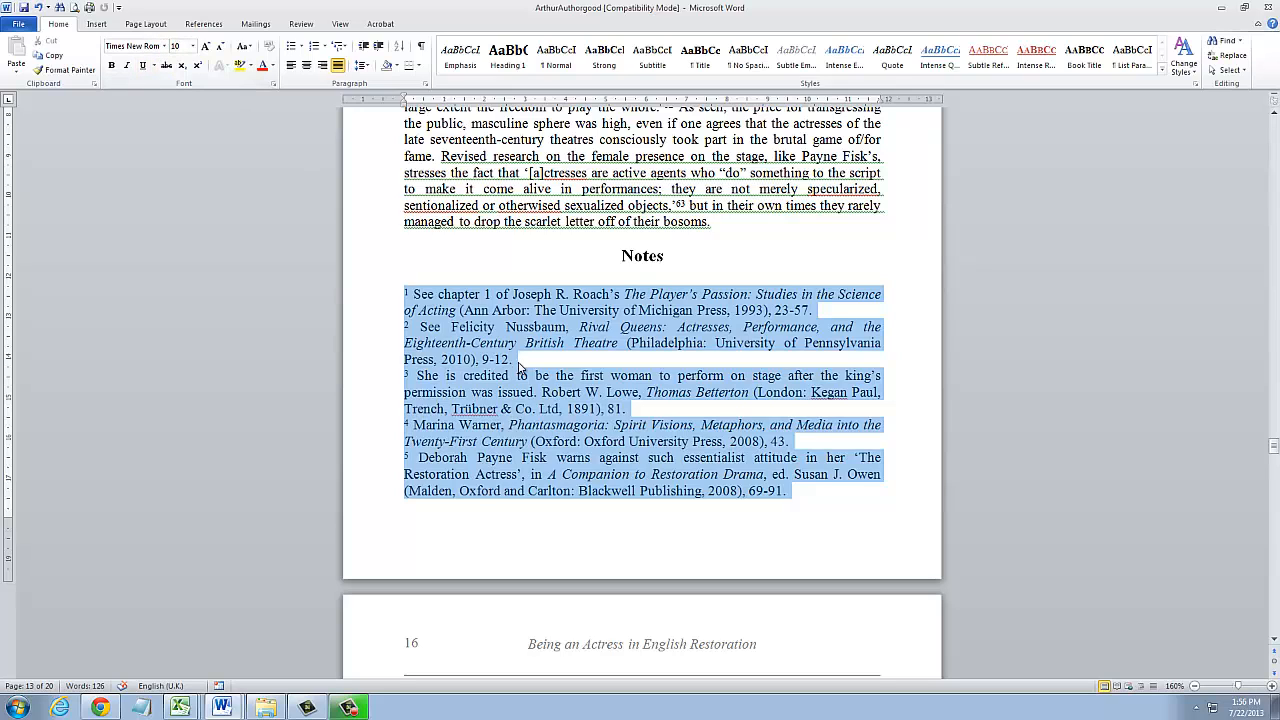
{"action": "left_click", "coordinate": [730, 413]}
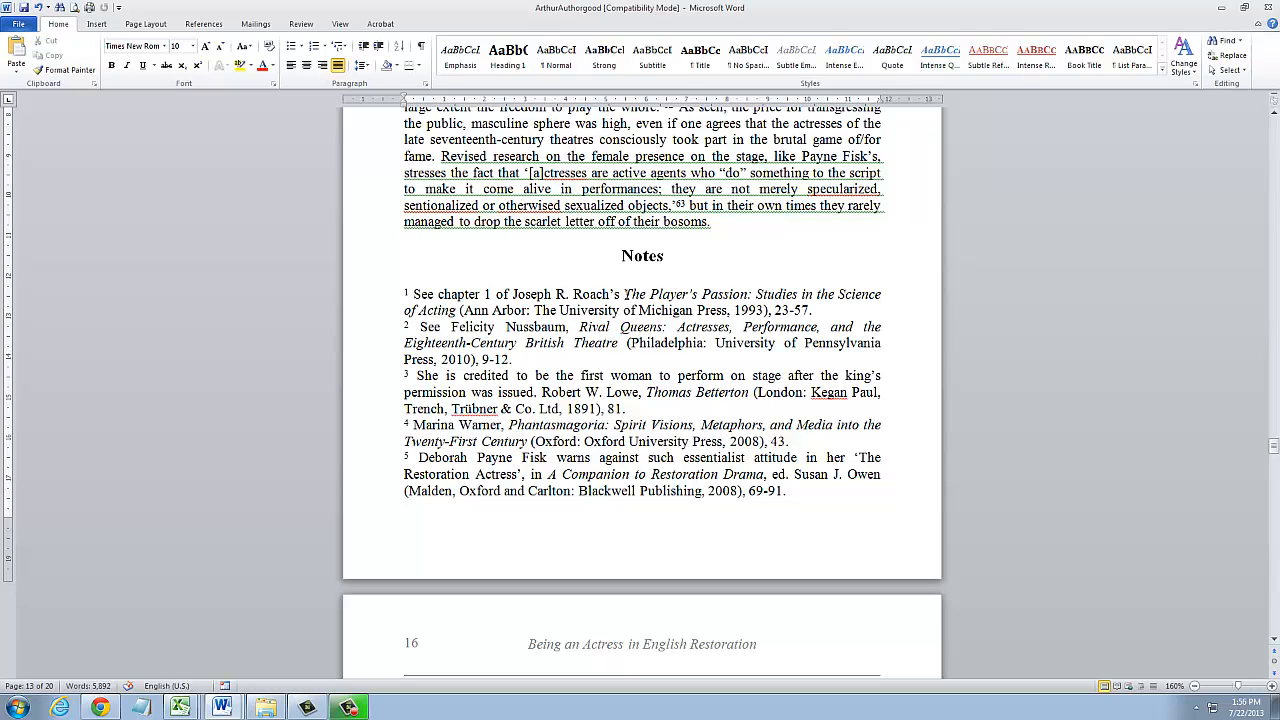
{"action": "left_click_drag", "start_coordinate": [624, 294], "coordinate": [456, 310]}
{"action": "left_click", "coordinate": [548, 414]}
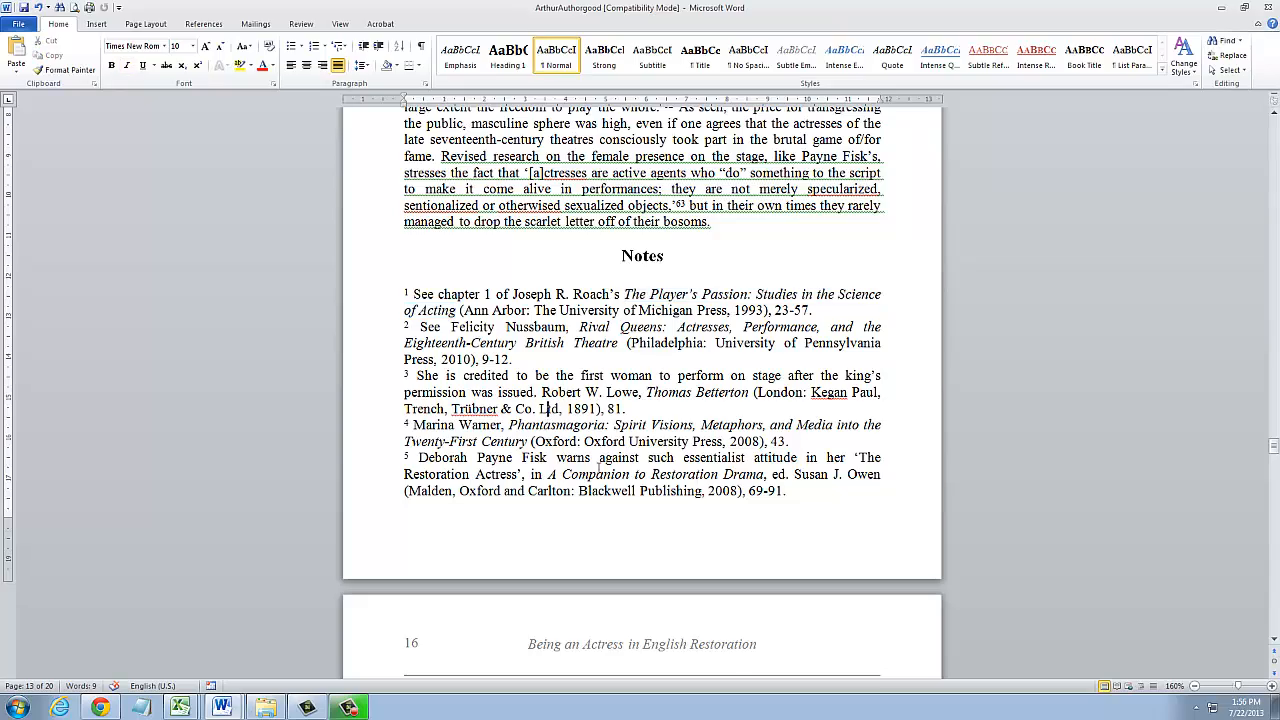
Check the spacing between the chapter title, the author line and the Abstract heading
{"action": "scroll", "coordinate": [548, 414], "scroll_direction": "up", "scroll_amount": 6}
{"action": "left_click_drag", "start_coordinate": [1275, 447], "coordinate": [1275, 108]}
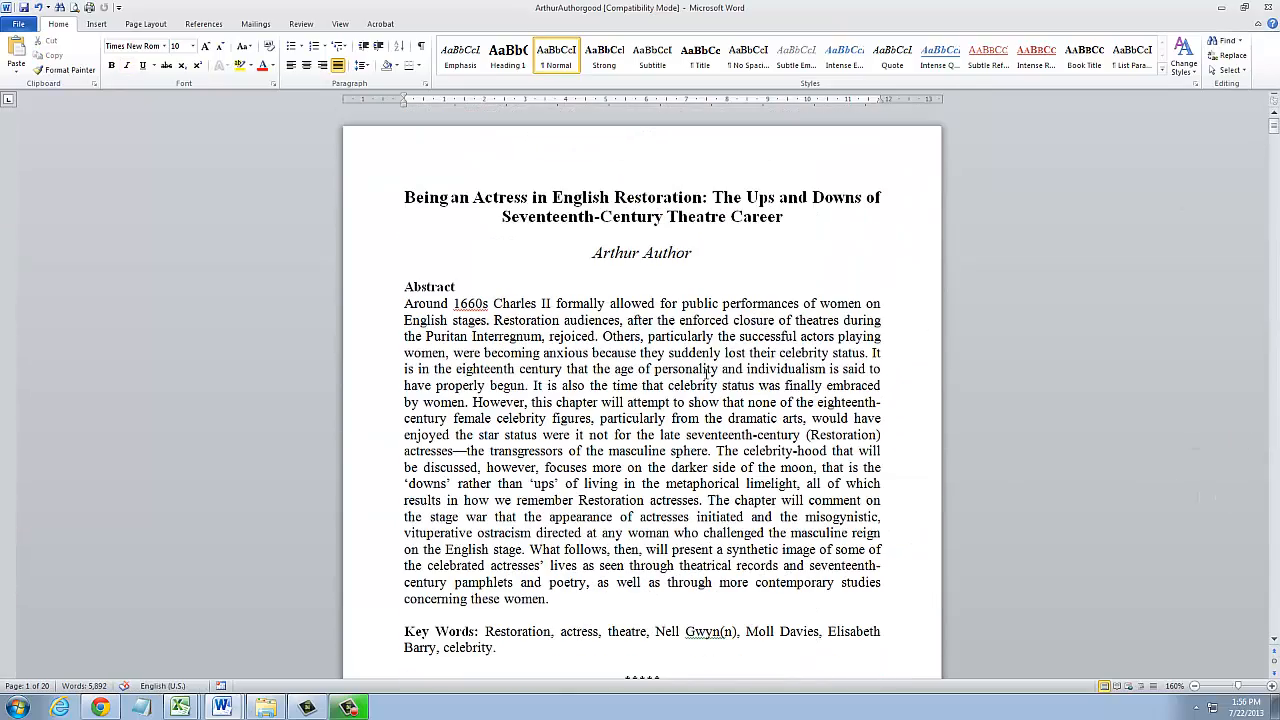
{"action": "left_click", "coordinate": [628, 217]}
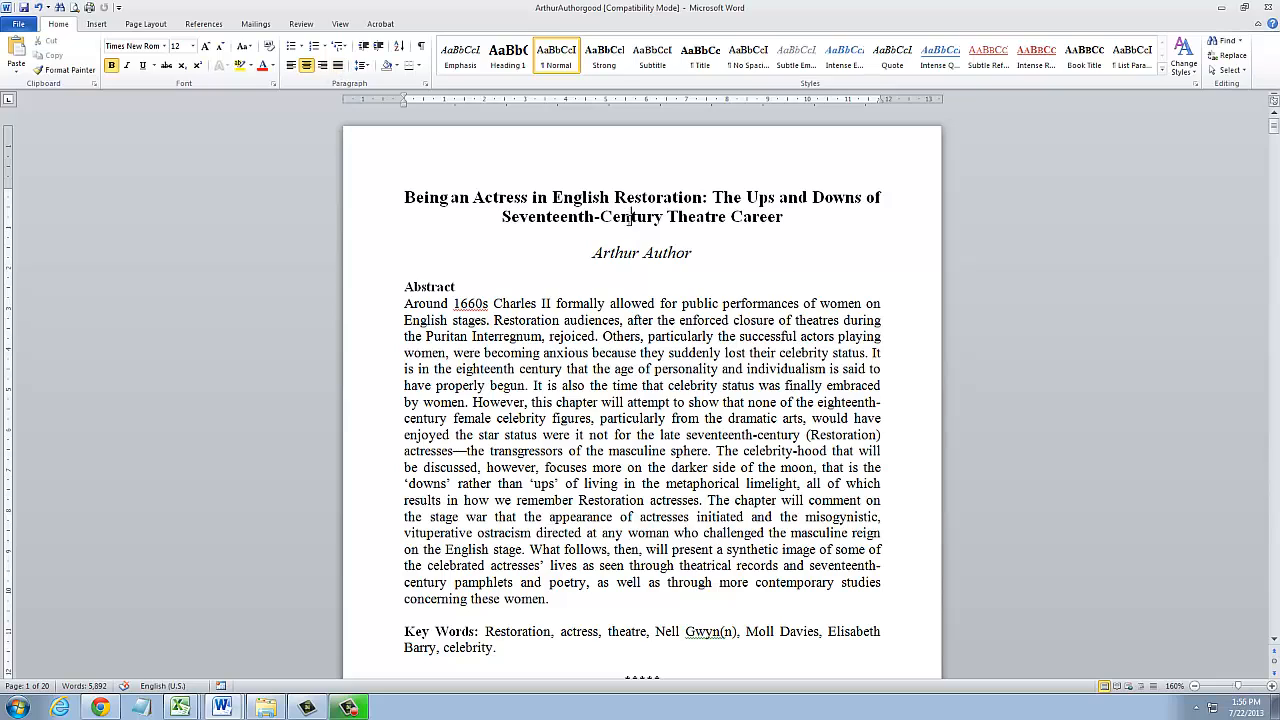
{"action": "left_click", "coordinate": [626, 253]}
{"action": "left_click", "coordinate": [629, 238]}
{"action": "left_click", "coordinate": [428, 287]}
{"action": "left_click", "coordinate": [455, 275]}
Check the line spacing around the Key Words section, the asterisk divider and the Introduction heading
{"action": "scroll", "coordinate": [534, 419], "scroll_direction": "down", "scroll_amount": 5}
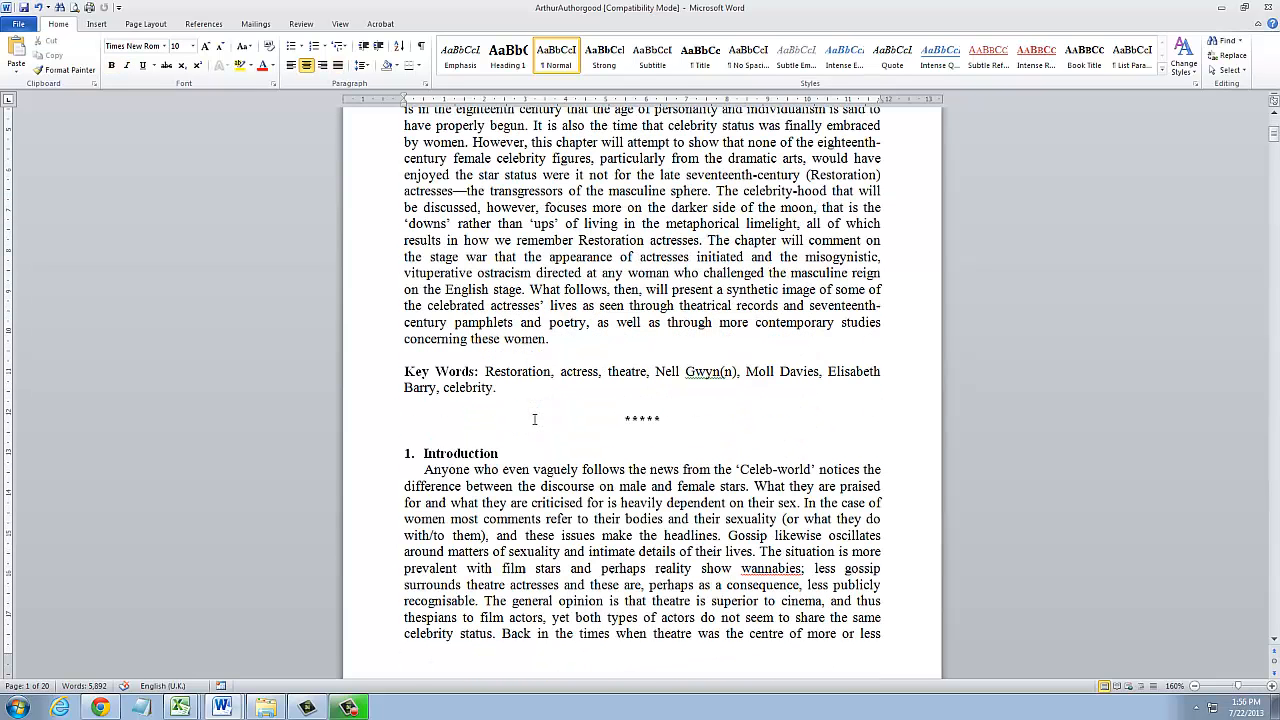
{"action": "left_click", "coordinate": [442, 339]}
{"action": "left_click", "coordinate": [448, 373]}
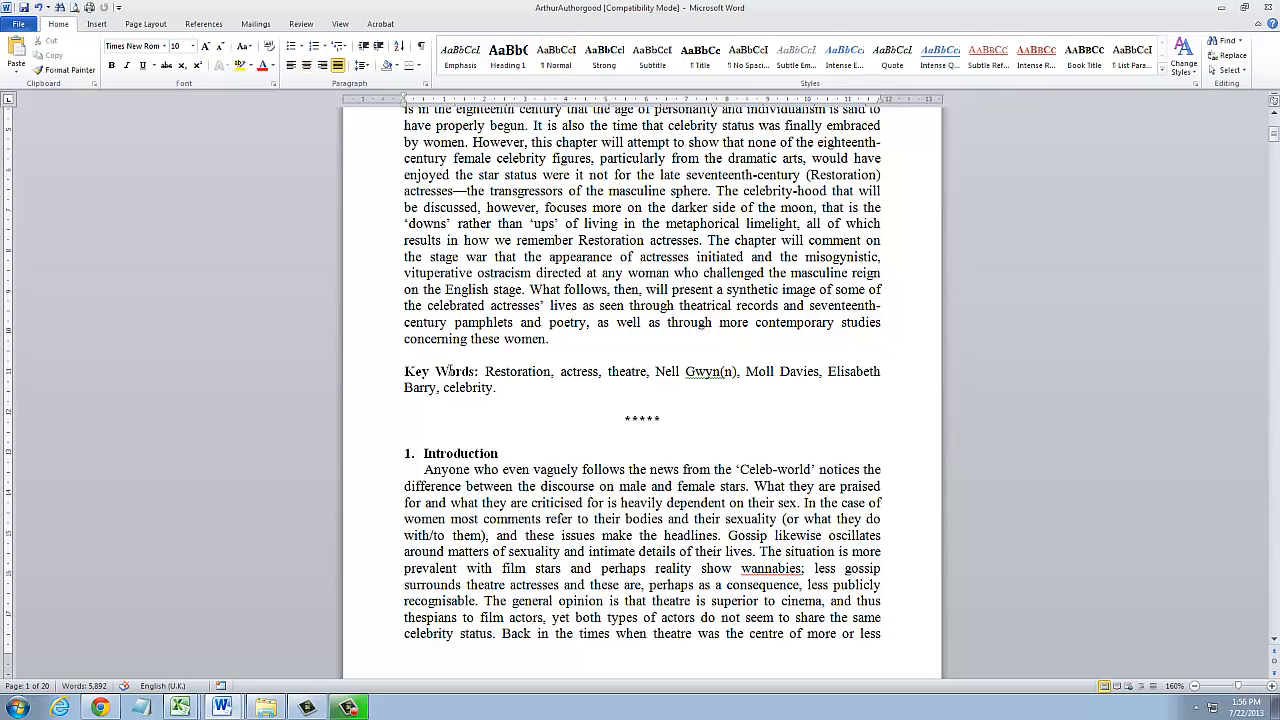
{"action": "left_click", "coordinate": [440, 356]}
{"action": "left_click", "coordinate": [471, 388]}
{"action": "left_click", "coordinate": [624, 412]}
{"action": "left_click", "coordinate": [640, 418]}
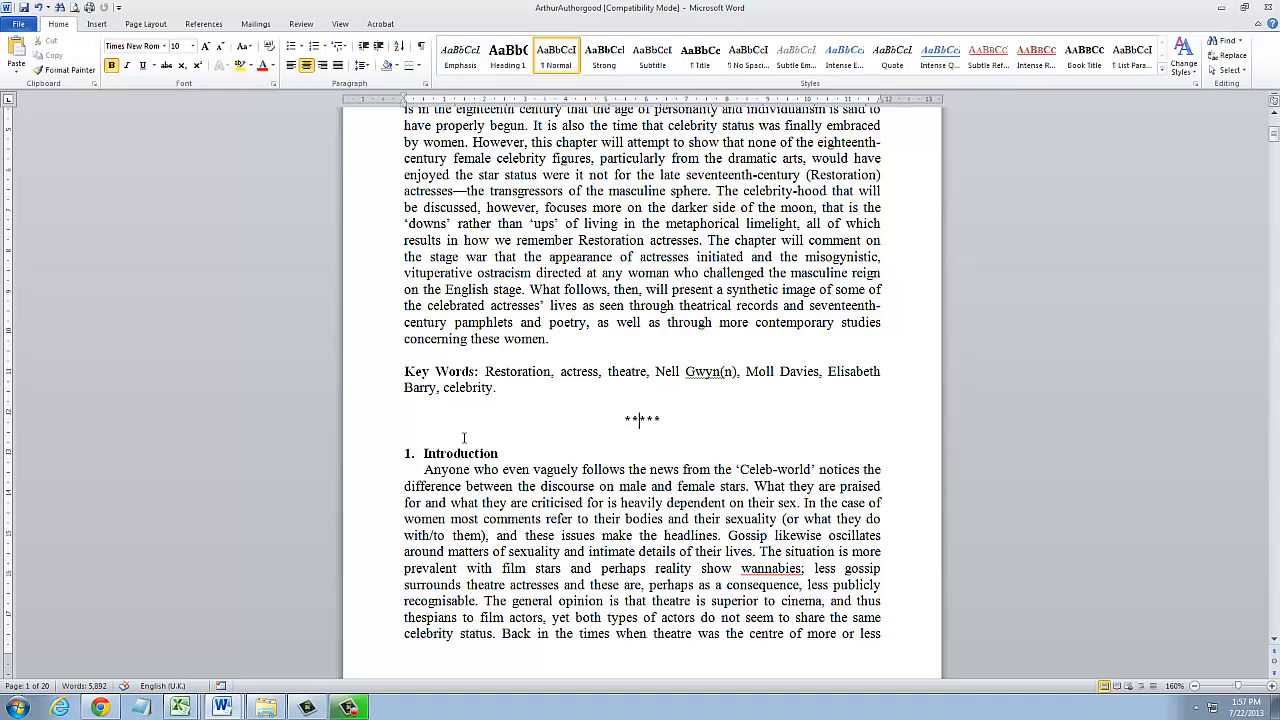
{"action": "left_click", "coordinate": [453, 454]}
{"action": "left_click", "coordinate": [500, 435]}
Add a blank line after the asterisk divider and undo its automatic conversion to a dotted border
{"action": "key", "text": "Return"}
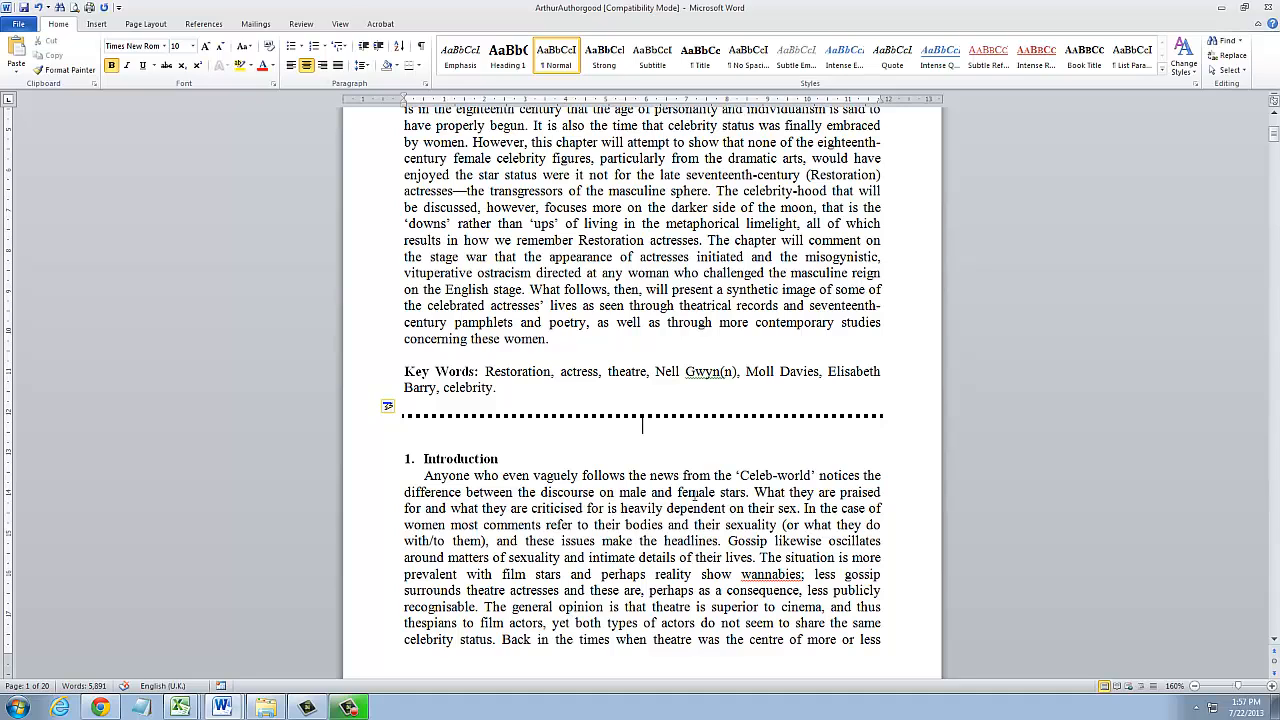
{"action": "key", "text": "ctrl+z"}
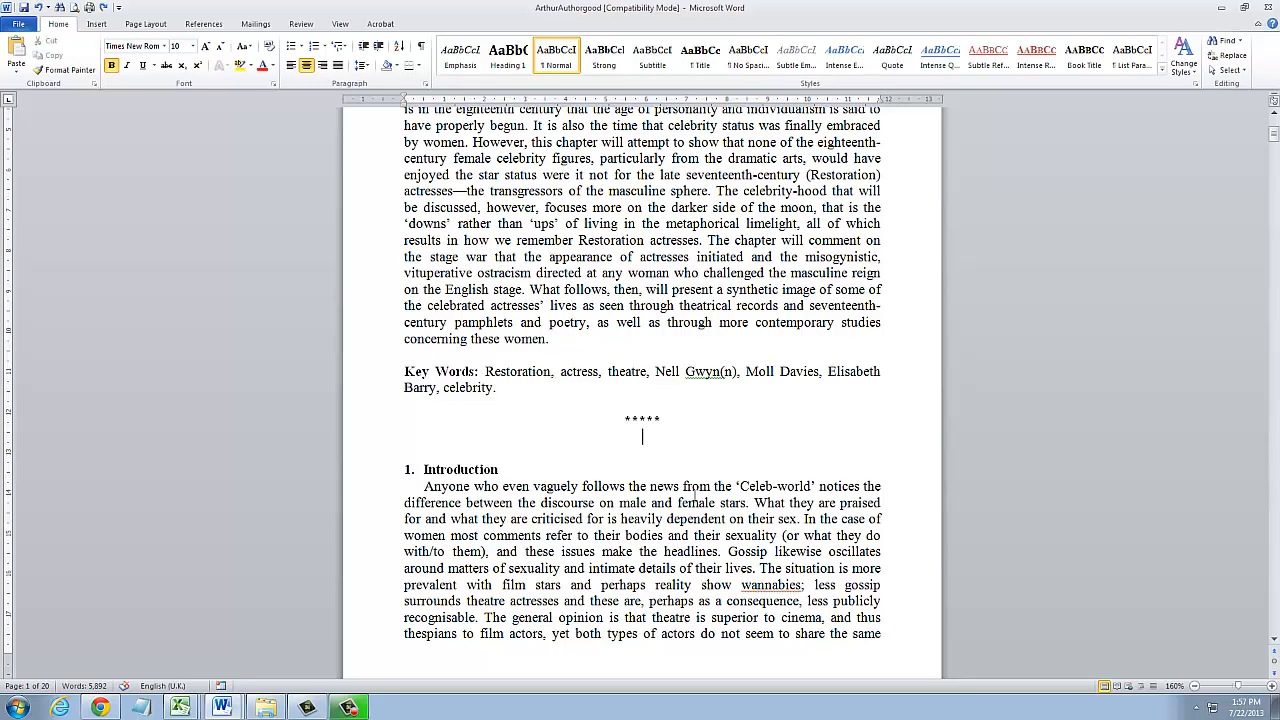
Remove the extra blank line between the asterisk divider and the Introduction heading
{"action": "key", "text": "Delete"}
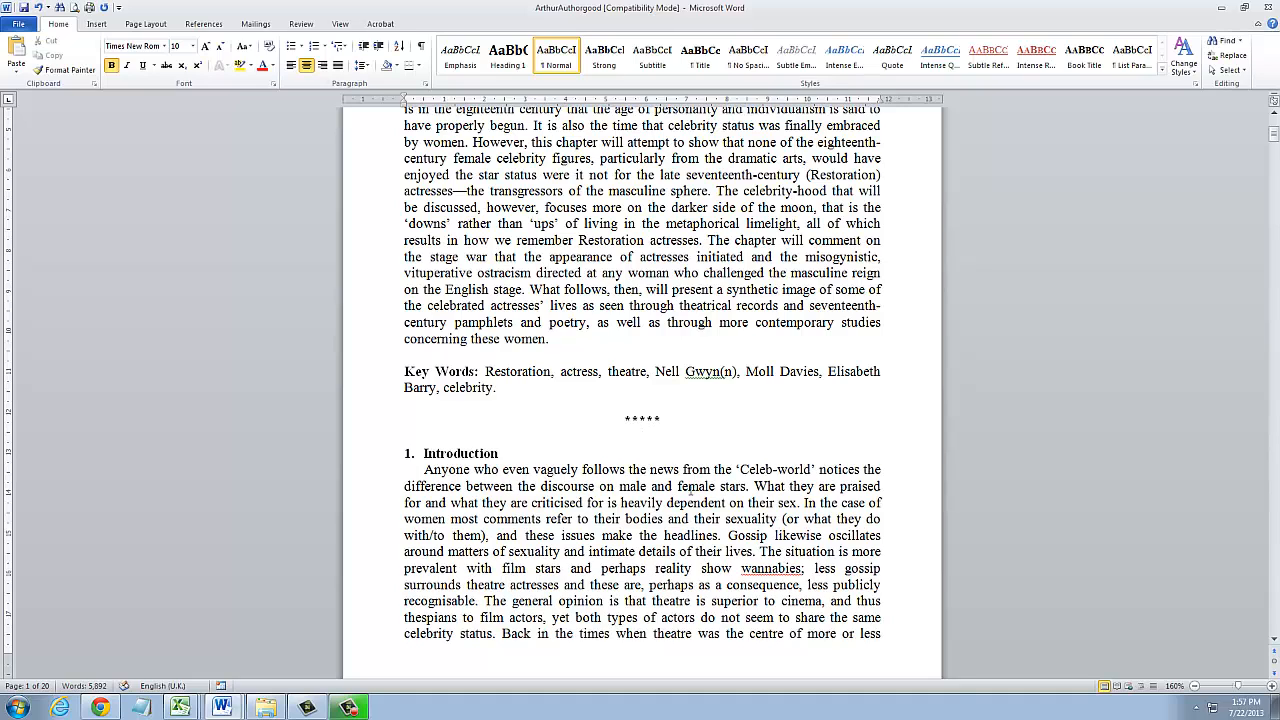
{"action": "left_click", "coordinate": [692, 551]}
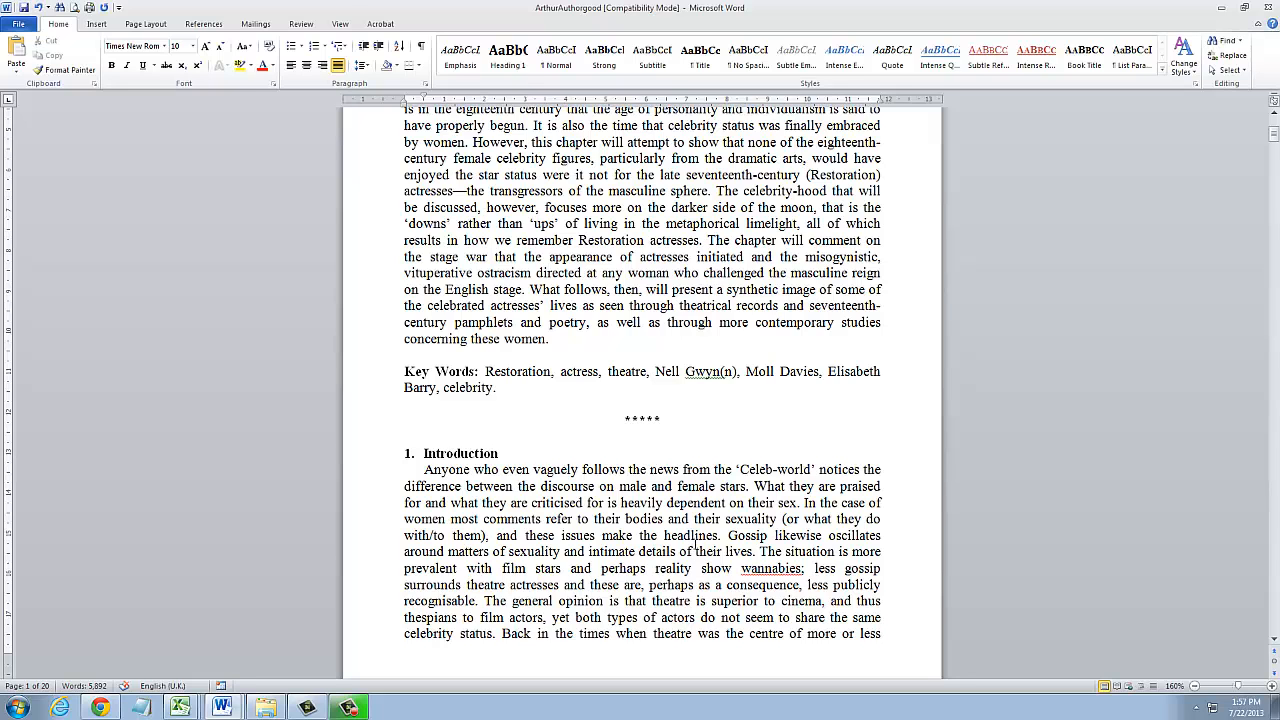
Check the spacing between body paragraphs and around the section heading "2. Thou Shall Not Climb the Pageant"
{"action": "scroll", "coordinate": [692, 551], "scroll_direction": "down", "scroll_amount": 20}
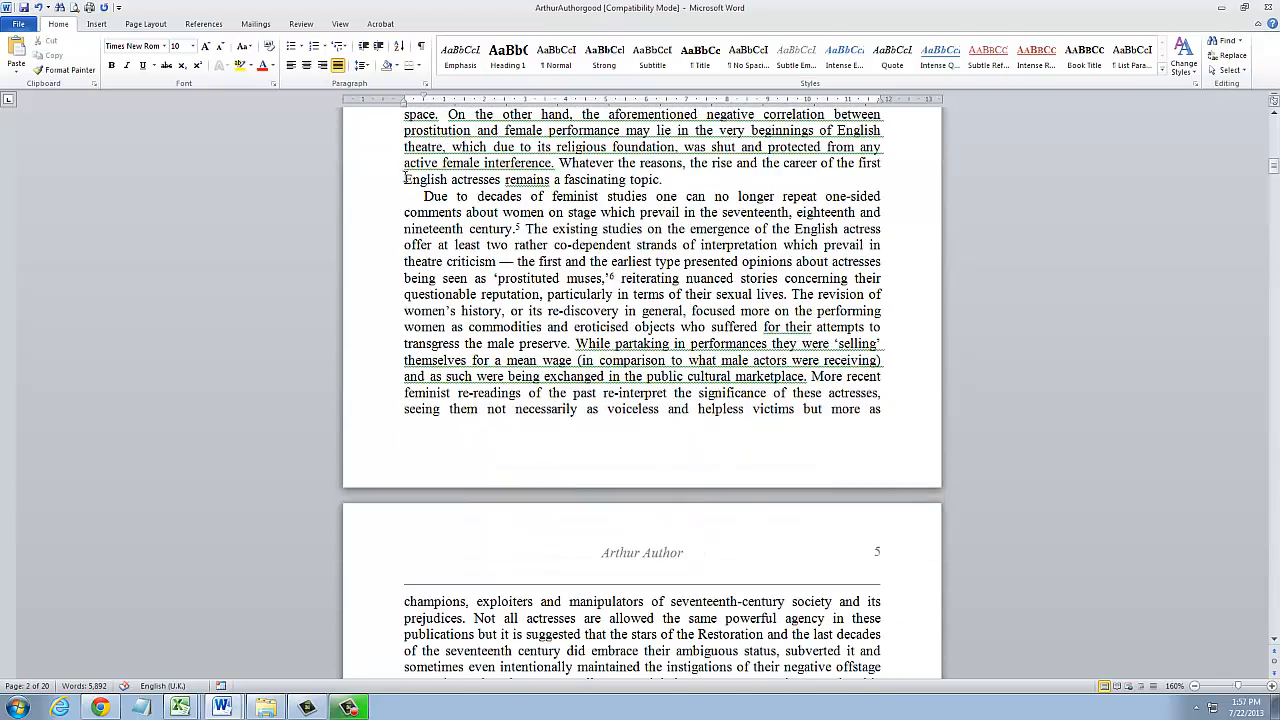
{"action": "left_click_drag", "start_coordinate": [403, 165], "coordinate": [505, 259]}
{"action": "scroll", "coordinate": [505, 259], "scroll_direction": "down", "scroll_amount": 9}
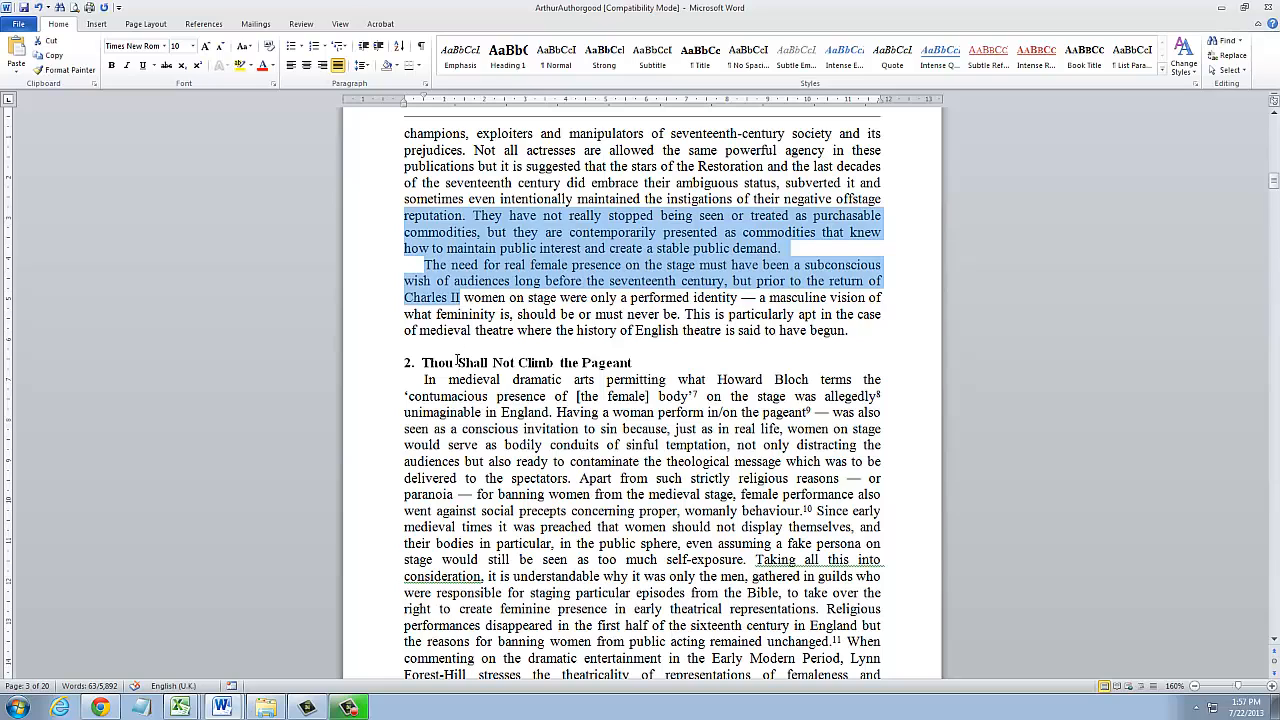
{"action": "left_click", "coordinate": [461, 330]}
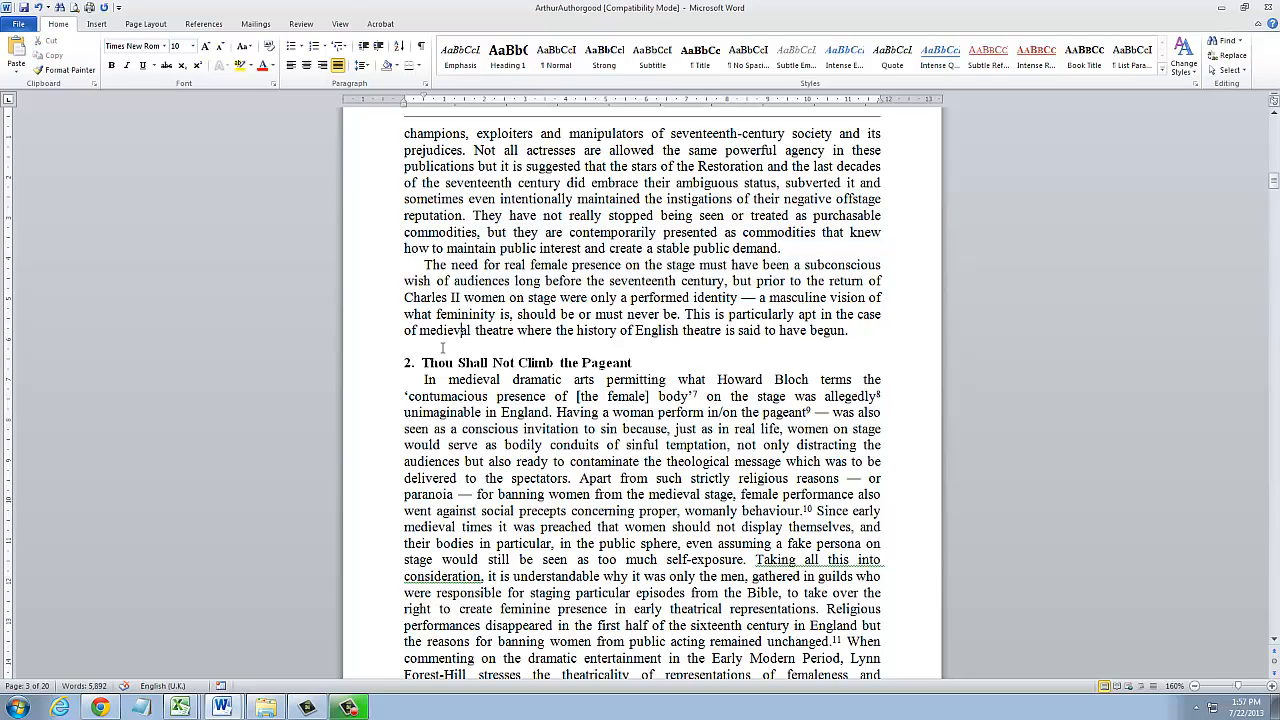
{"action": "left_click", "coordinate": [438, 363]}
{"action": "left_click", "coordinate": [433, 344]}
Check the blank lines before and after the indented block quotations on pages 5 and 7
{"action": "scroll", "coordinate": [521, 474], "scroll_direction": "down", "scroll_amount": 10}
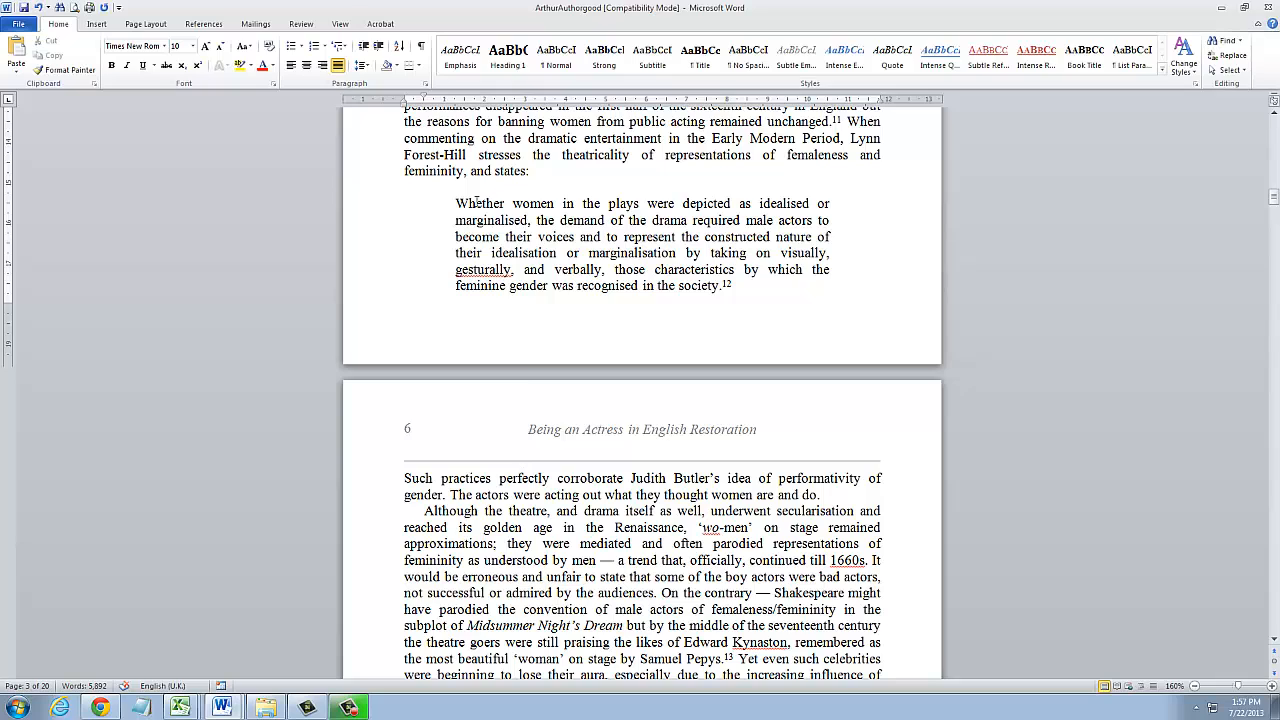
{"action": "left_click", "coordinate": [733, 286]}
{"action": "left_click", "coordinate": [740, 285]}
{"action": "left_click", "coordinate": [509, 171]}
{"action": "left_click", "coordinate": [478, 203]}
{"action": "left_click", "coordinate": [482, 188]}
{"action": "scroll", "coordinate": [593, 560], "scroll_direction": "down", "scroll_amount": 10}
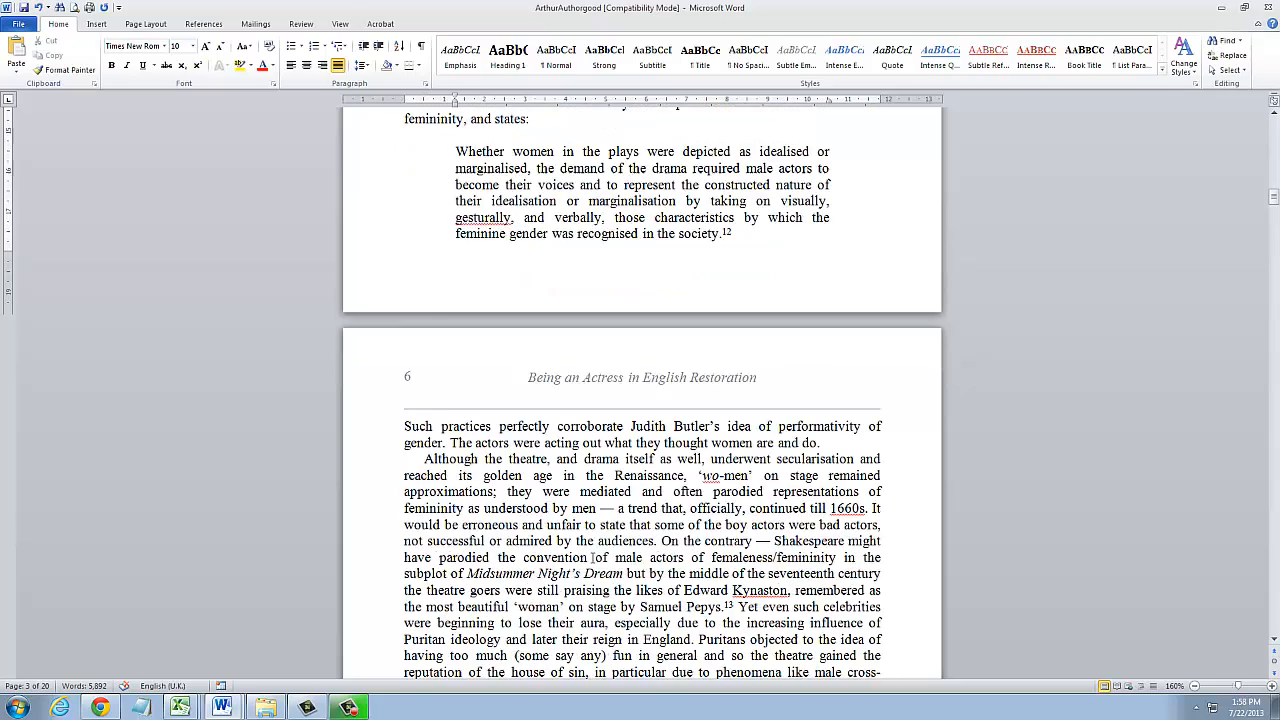
{"action": "scroll", "coordinate": [550, 418], "scroll_direction": "down", "scroll_amount": 1}
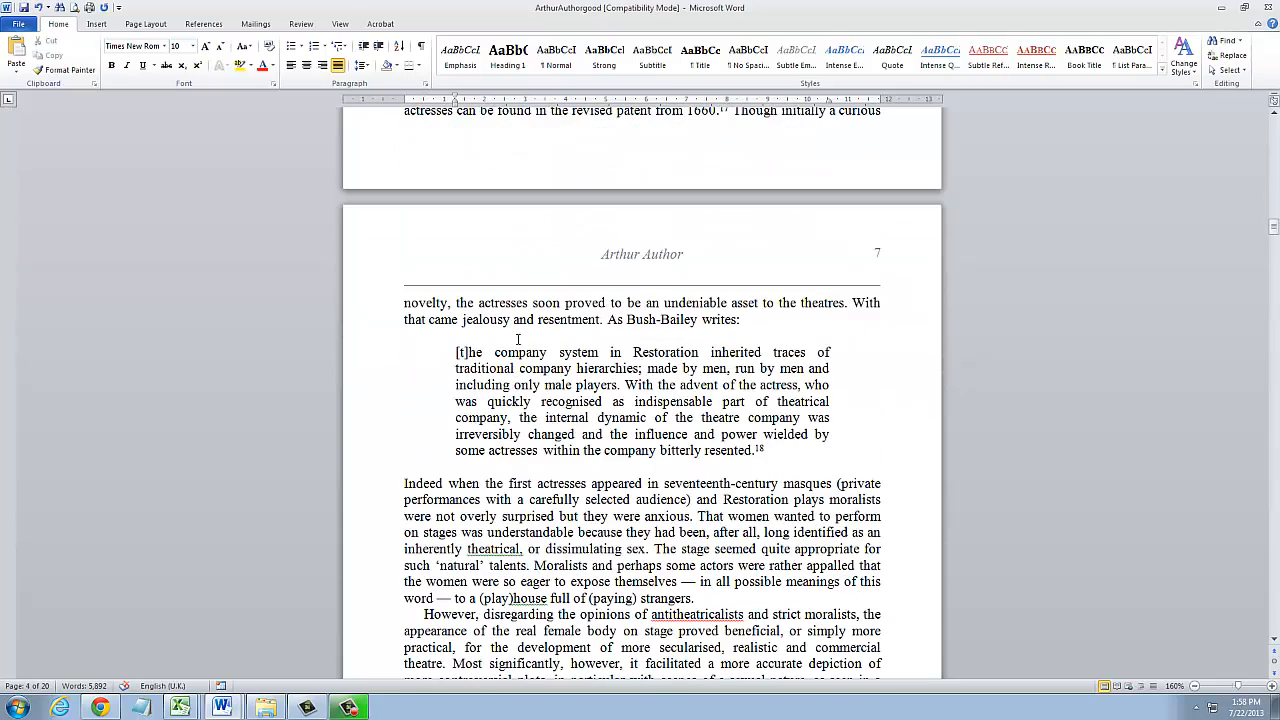
{"action": "left_click", "coordinate": [493, 467]}
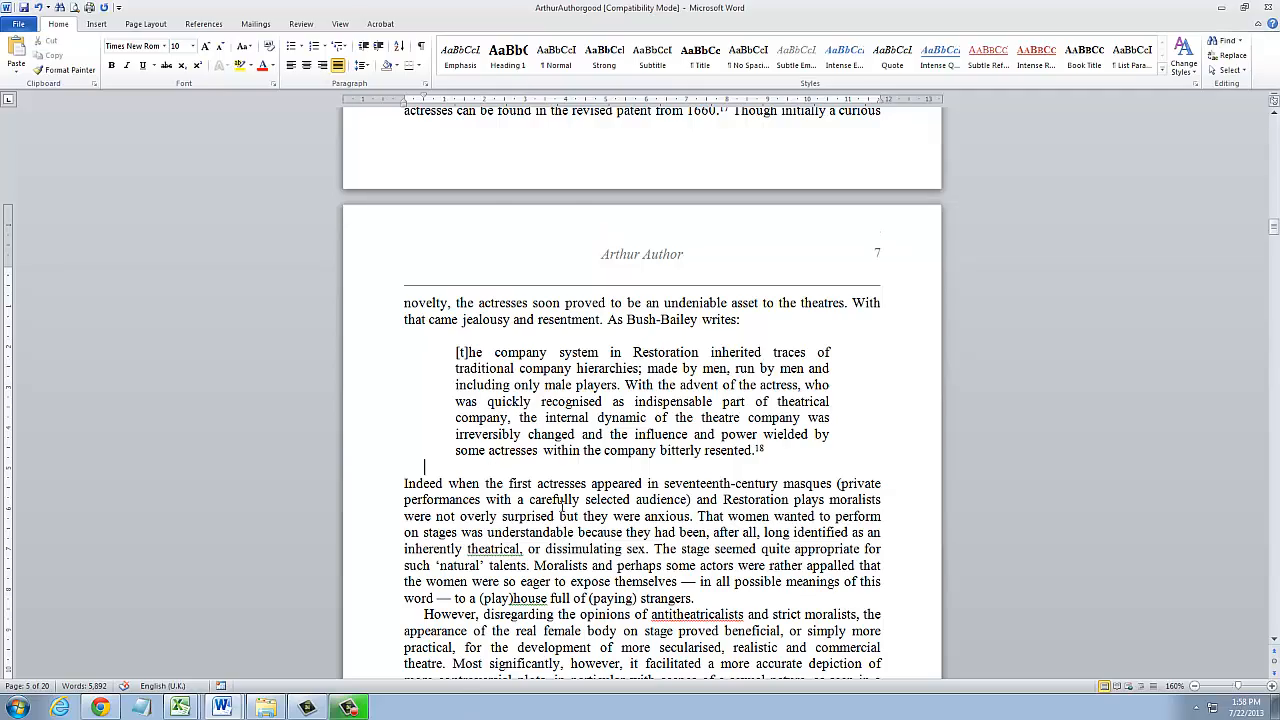
Check the spacing around the Notes heading after the body text, and locate the Draft view option
{"action": "scroll", "coordinate": [563, 506], "scroll_direction": "down", "scroll_amount": 20}
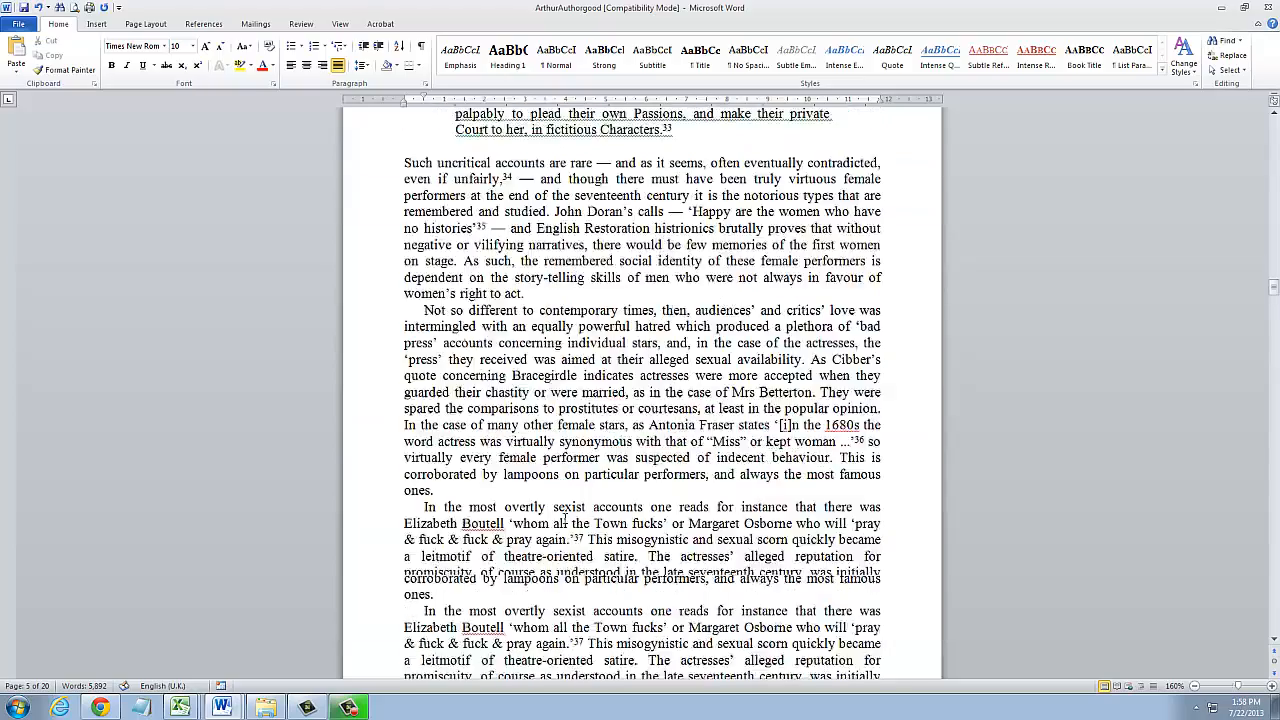
{"action": "scroll", "coordinate": [565, 518], "scroll_direction": "down", "scroll_amount": 10}
{"action": "scroll", "coordinate": [560, 521], "scroll_direction": "down", "scroll_amount": 20}
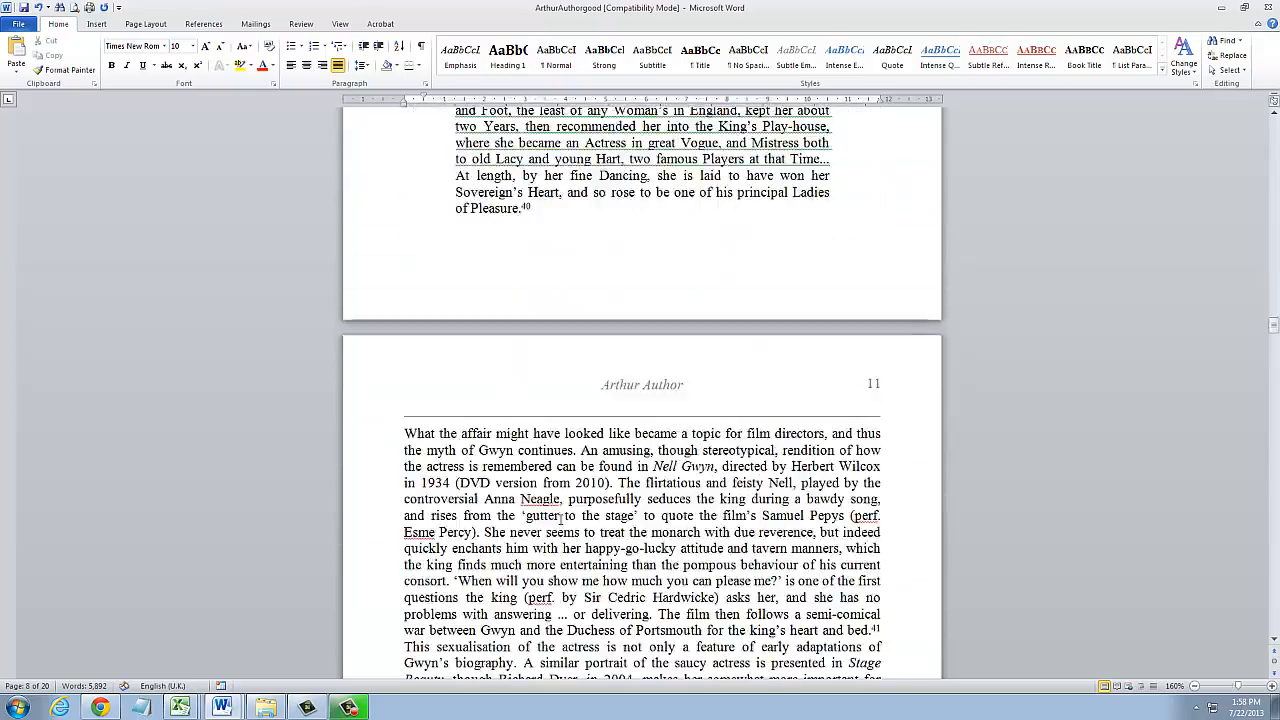
{"action": "scroll", "coordinate": [575, 518], "scroll_direction": "down", "scroll_amount": 20}
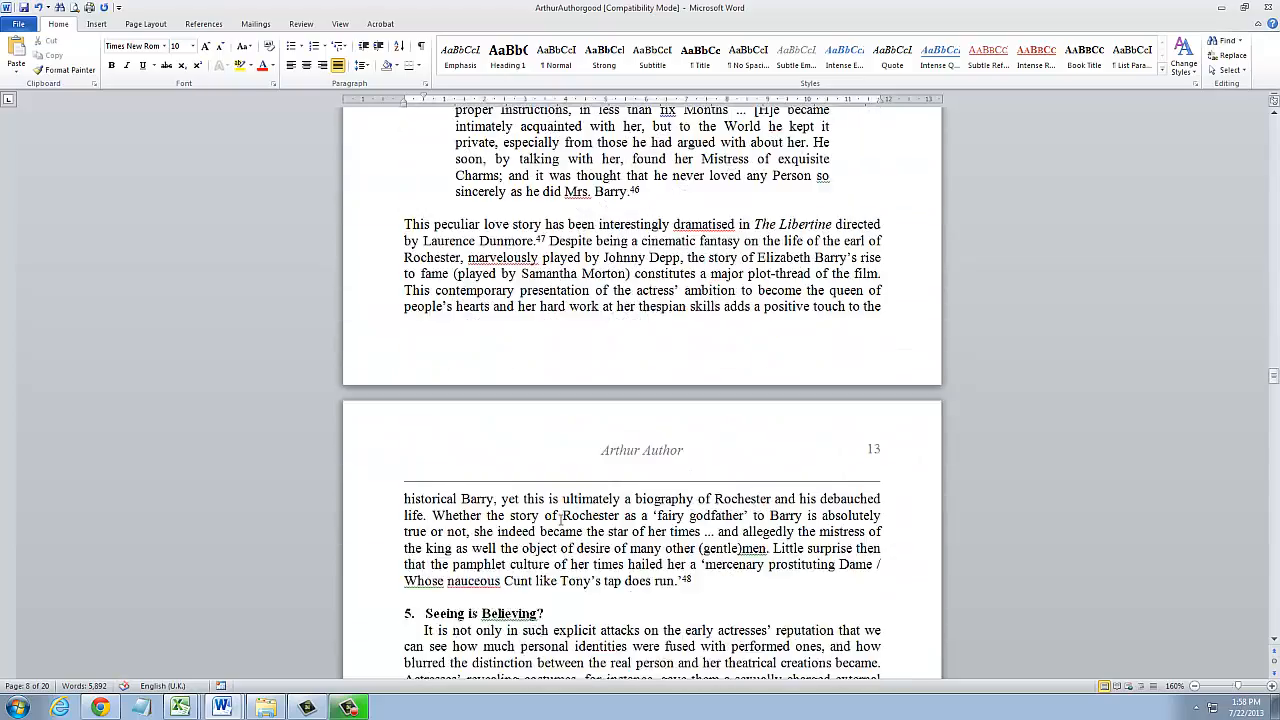
{"action": "scroll", "coordinate": [563, 525], "scroll_direction": "down", "scroll_amount": 15}
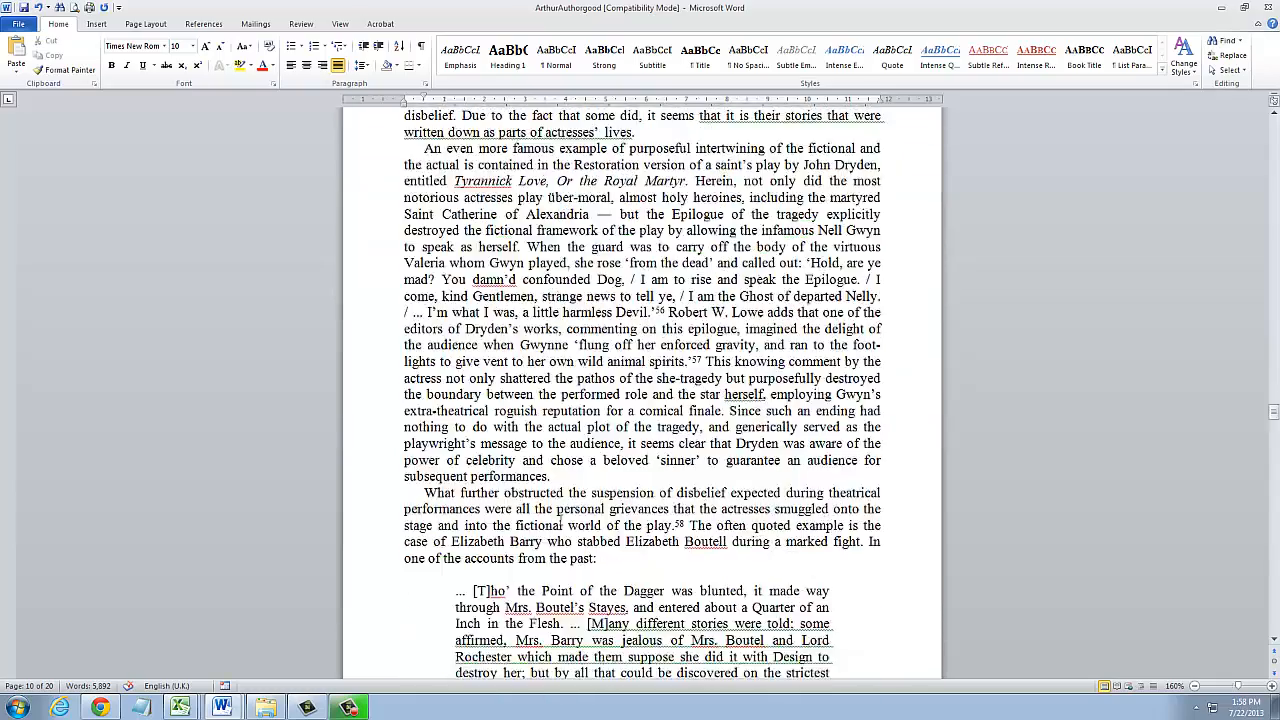
{"action": "scroll", "coordinate": [562, 525], "scroll_direction": "down", "scroll_amount": 3}
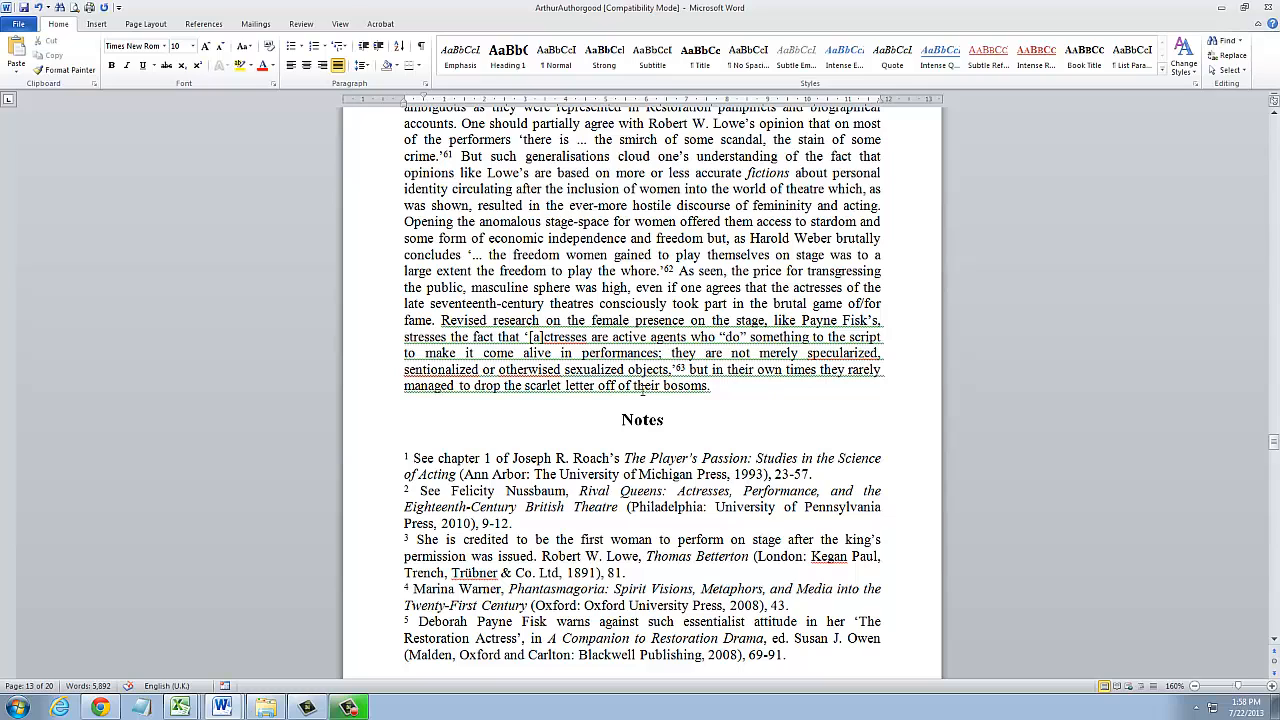
{"action": "left_click", "coordinate": [646, 403]}
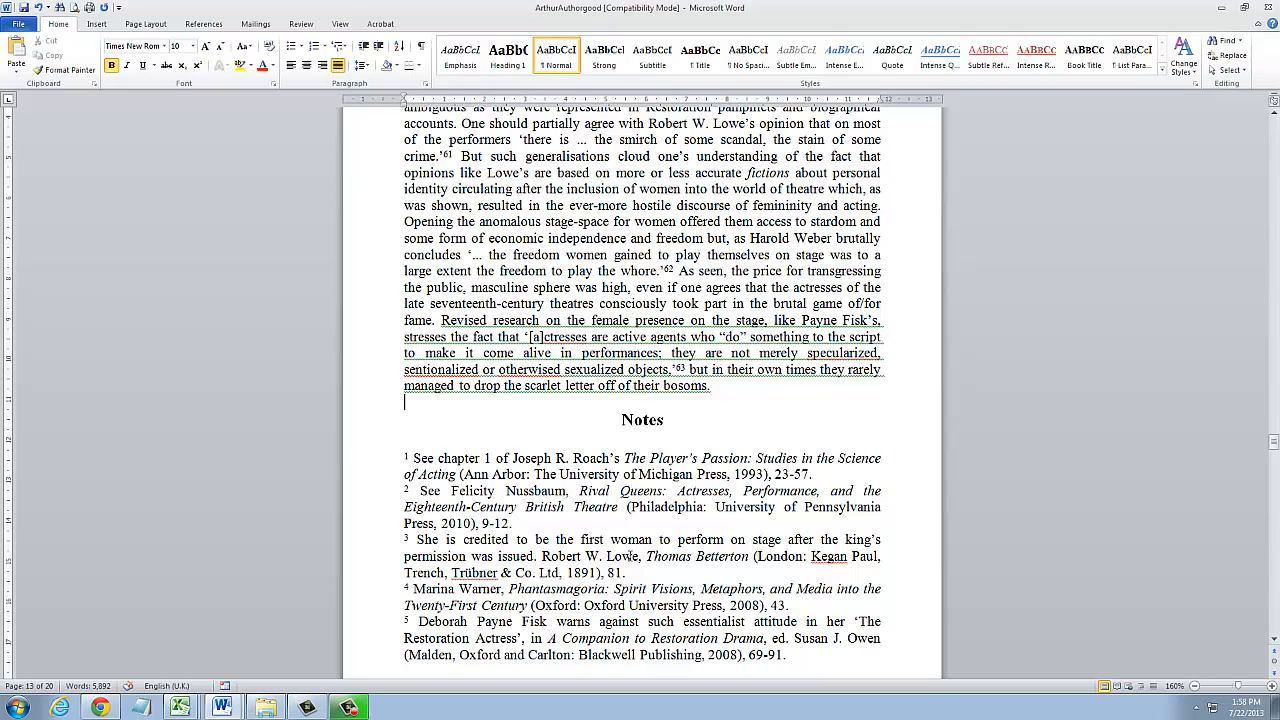
{"action": "scroll", "coordinate": [629, 556], "scroll_direction": "down", "scroll_amount": 3}
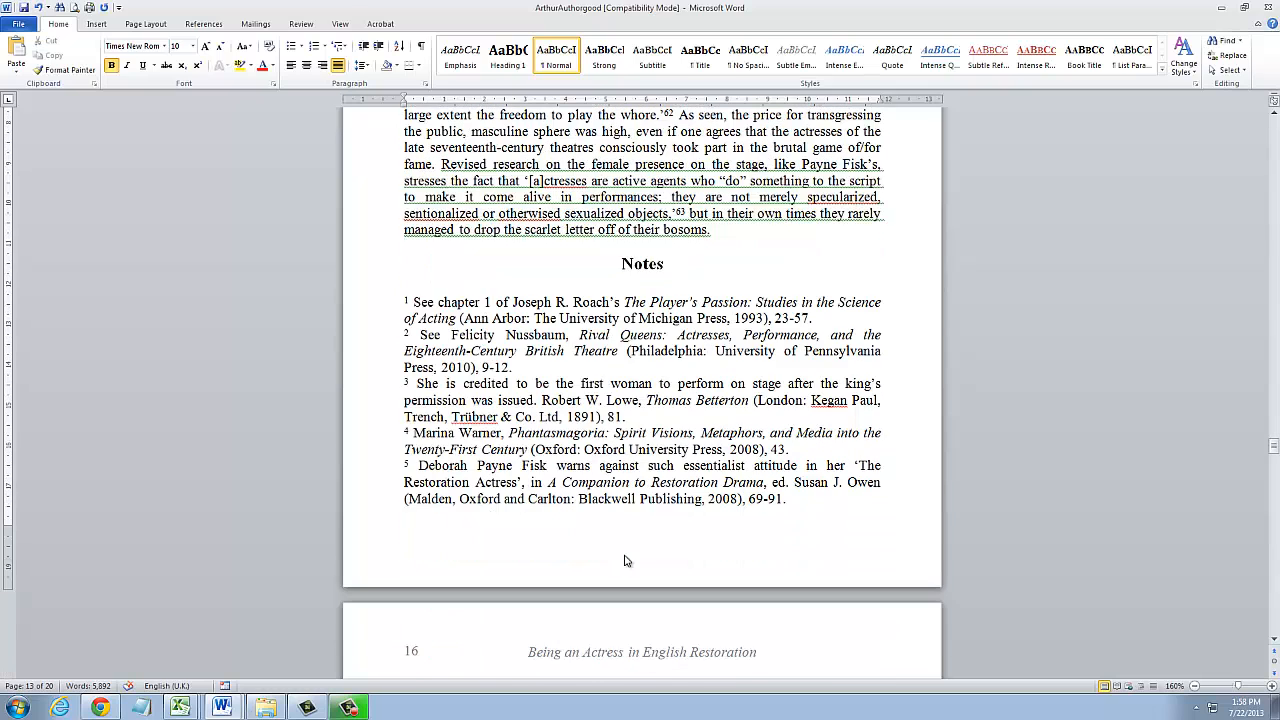
{"action": "scroll", "coordinate": [624, 560], "scroll_direction": "down", "scroll_amount": 1}
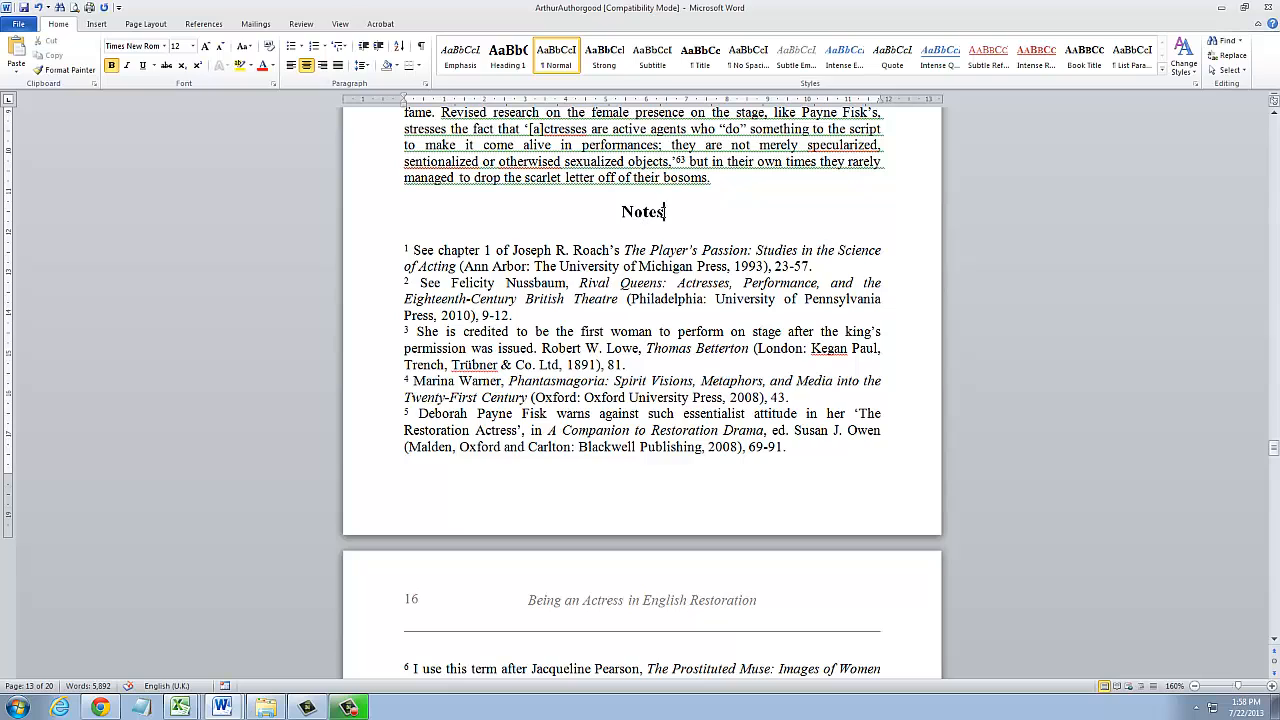
{"action": "left_click", "coordinate": [340, 23]}
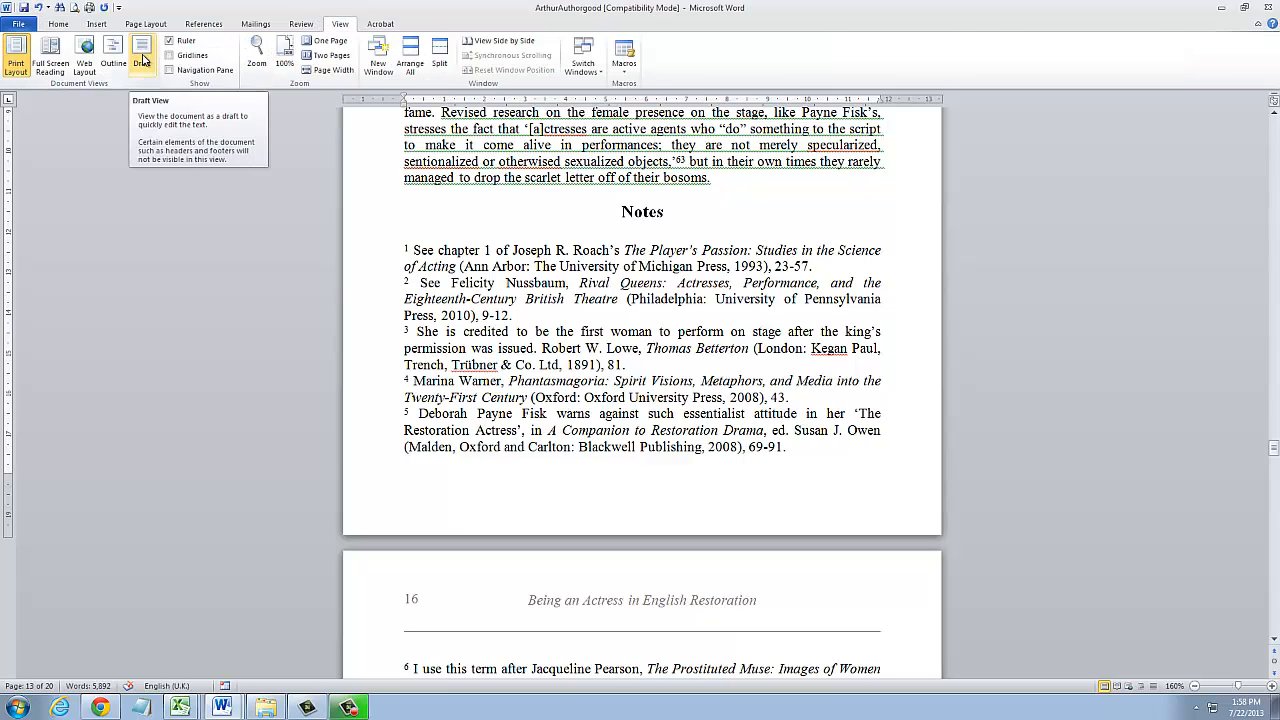
{"action": "left_click", "coordinate": [641, 213]}
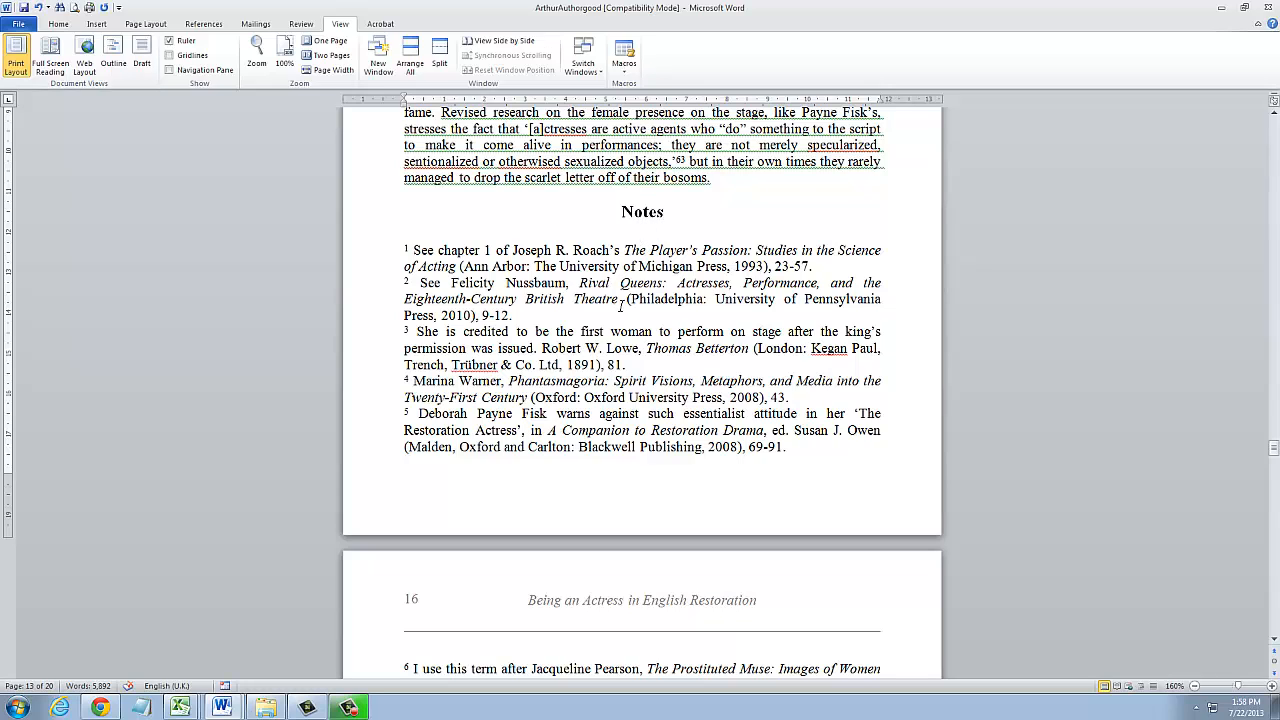
Select the endnotes below the Notes heading to check the spacing between them
{"action": "key", "text": "ctrl+Down"}
{"action": "key", "text": "ctrl+shift+Down"}
{"action": "key", "text": "ctrl+shift+Down"}
{"action": "key", "text": "ctrl+shift+Down"}
{"action": "left_click", "coordinate": [58, 23]}
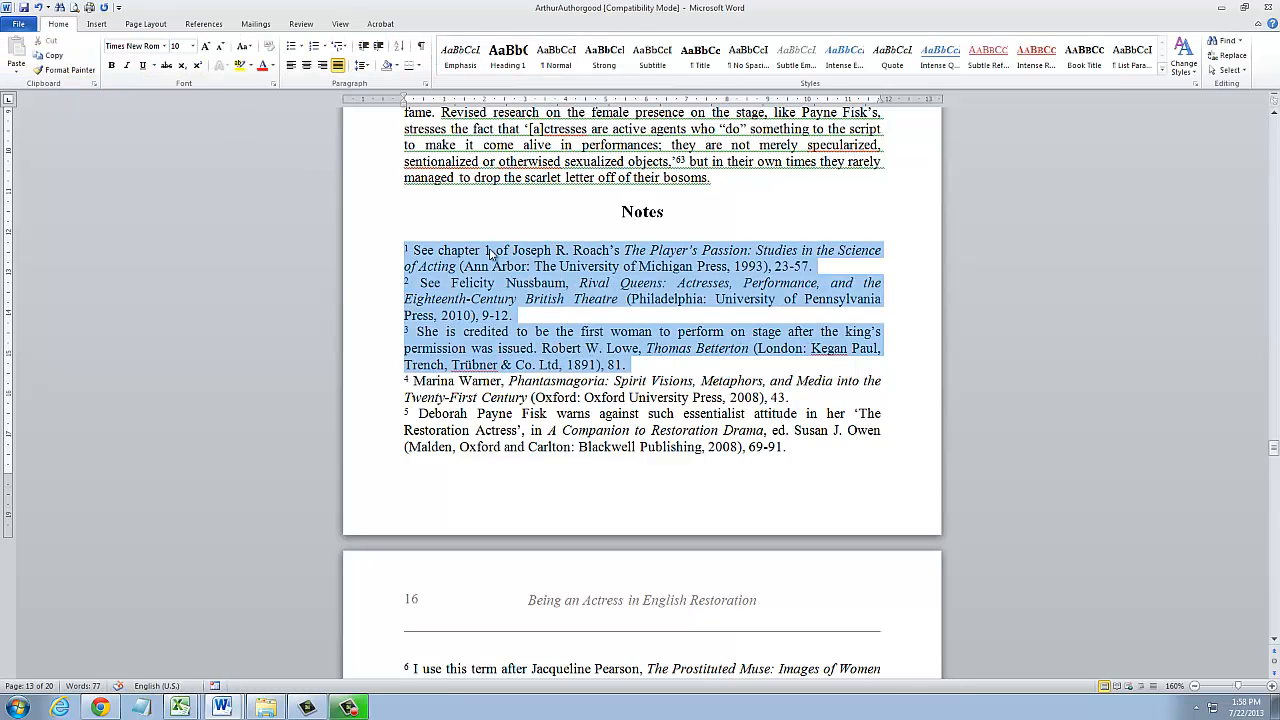
{"action": "left_click_drag", "start_coordinate": [405, 249], "coordinate": [889, 649]}
Check the spacing above and below the Bibliography heading and between the first bibliography entries
{"action": "left_click", "coordinate": [680, 150]}
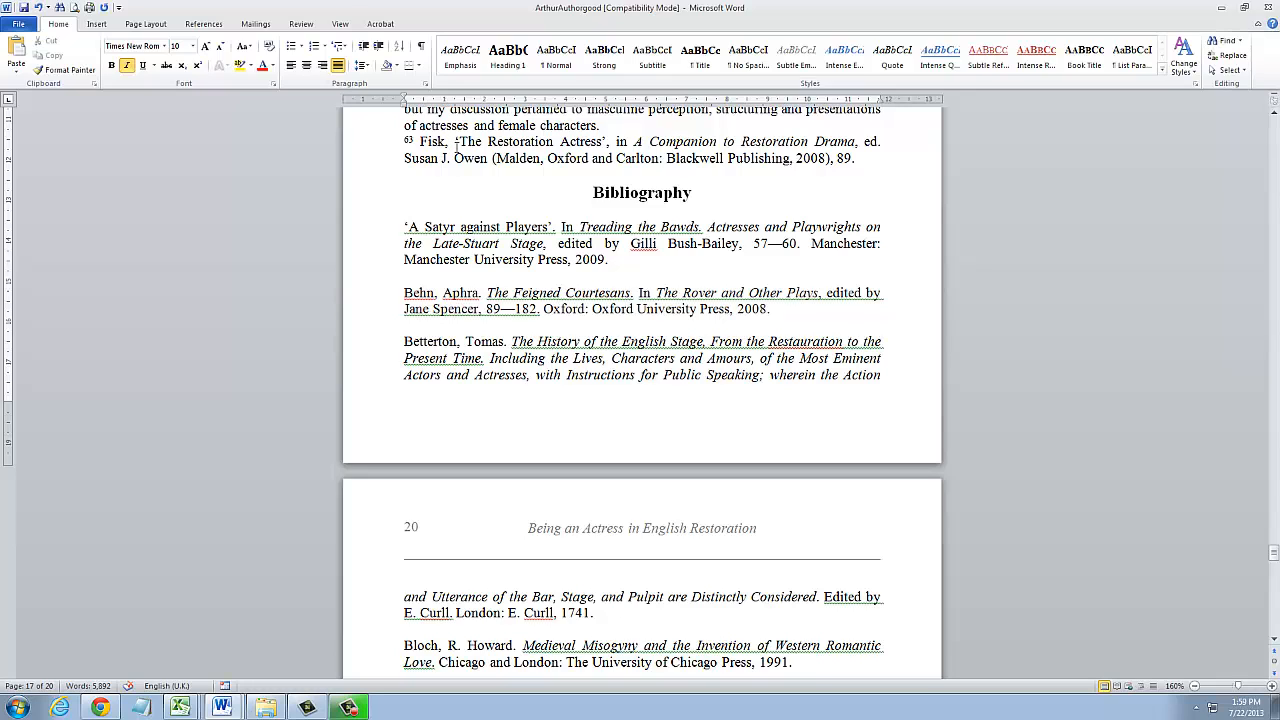
{"action": "left_click", "coordinate": [633, 177]}
{"action": "left_click", "coordinate": [622, 192]}
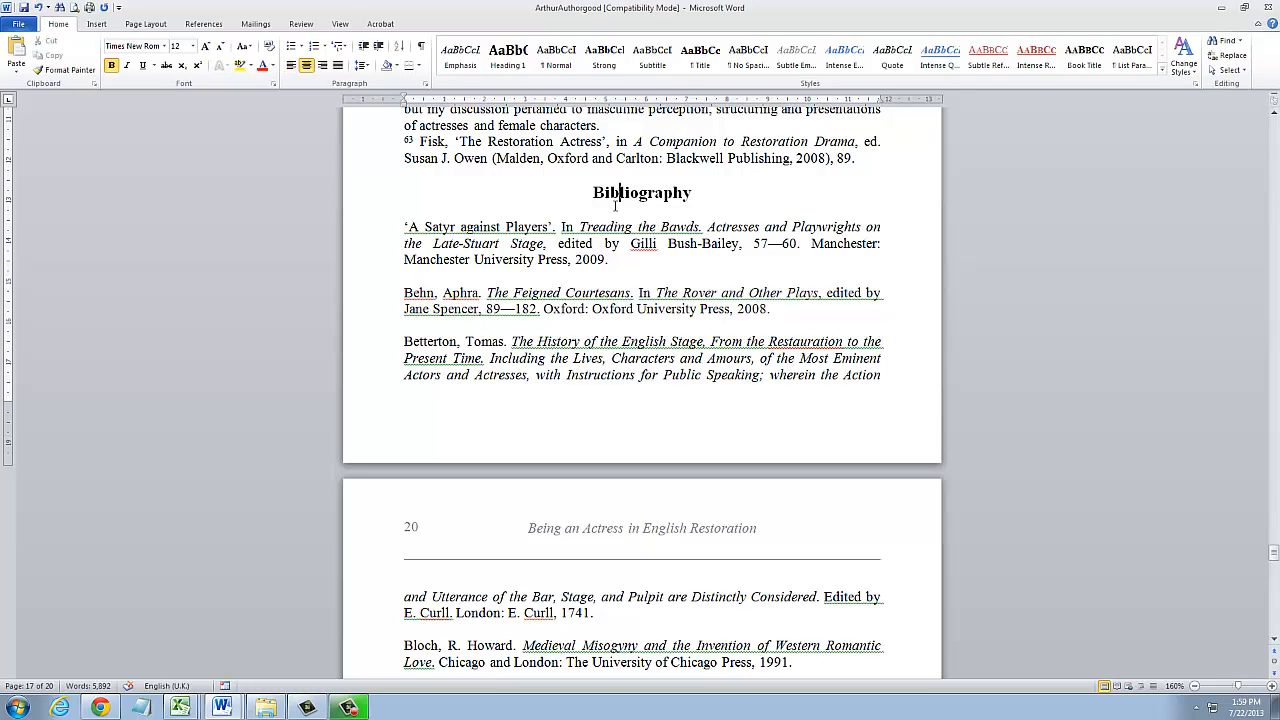
{"action": "left_click", "coordinate": [601, 226]}
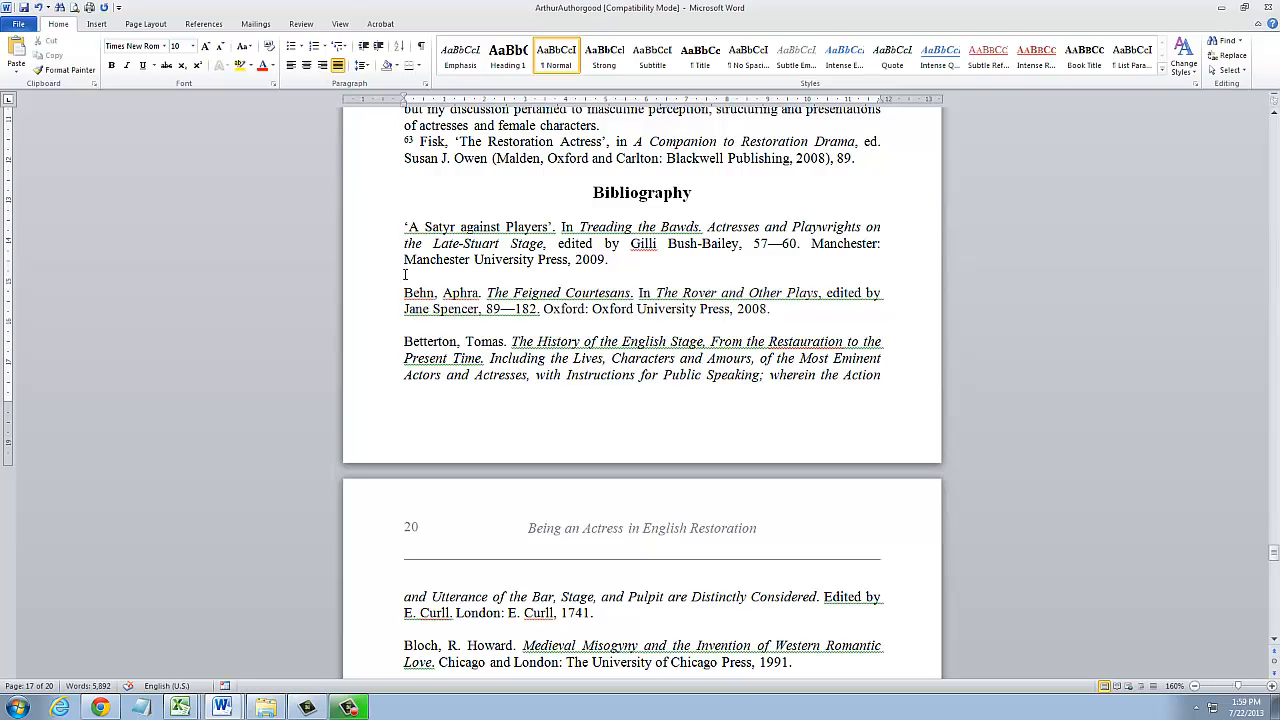
{"action": "left_click", "coordinate": [405, 274]}
Check the spacing between the last Filmography entry and the author biography at the end of the chapter
{"action": "scroll", "coordinate": [548, 289], "scroll_direction": "down", "scroll_amount": 20}
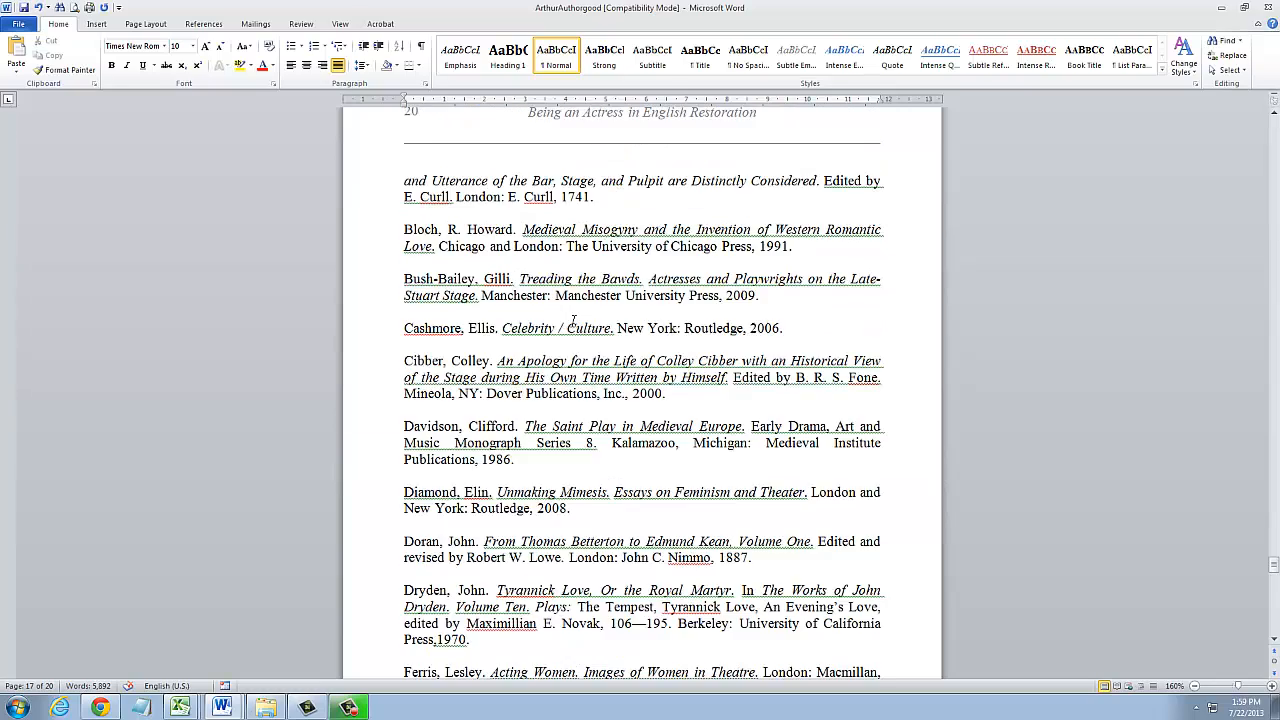
{"action": "scroll", "coordinate": [574, 323], "scroll_direction": "down", "scroll_amount": 4}
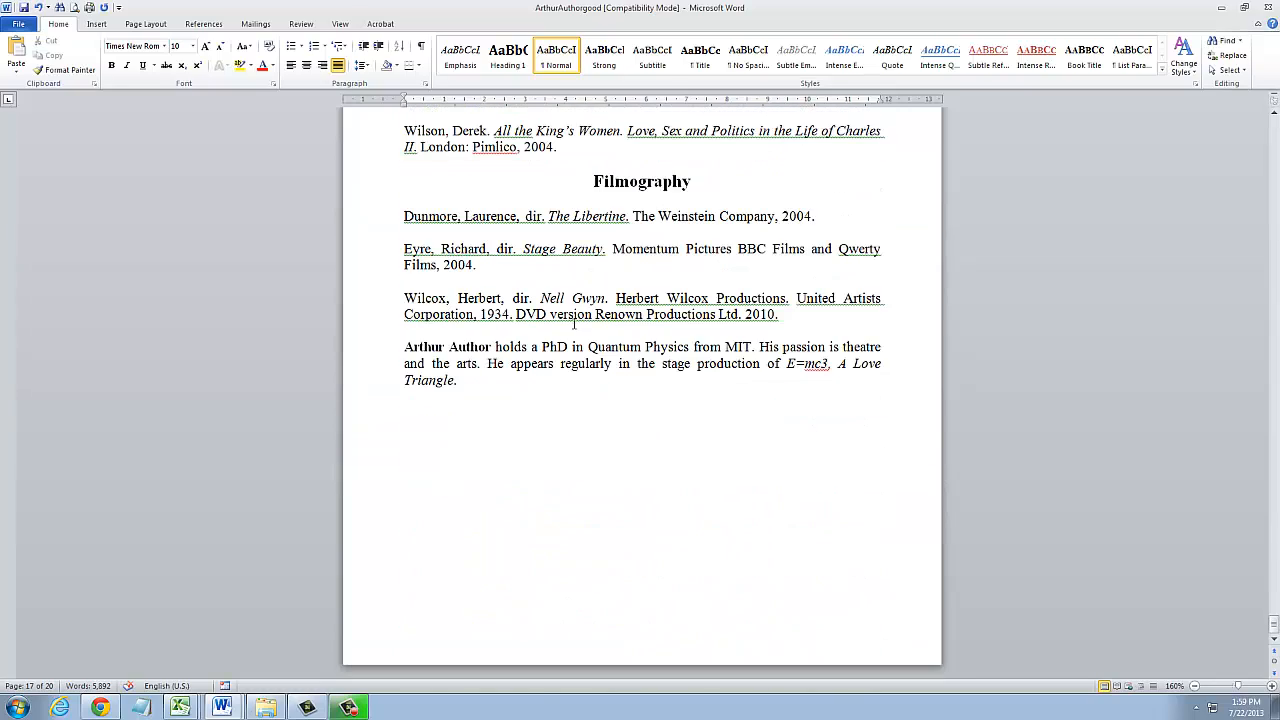
{"action": "left_click", "coordinate": [408, 332]}
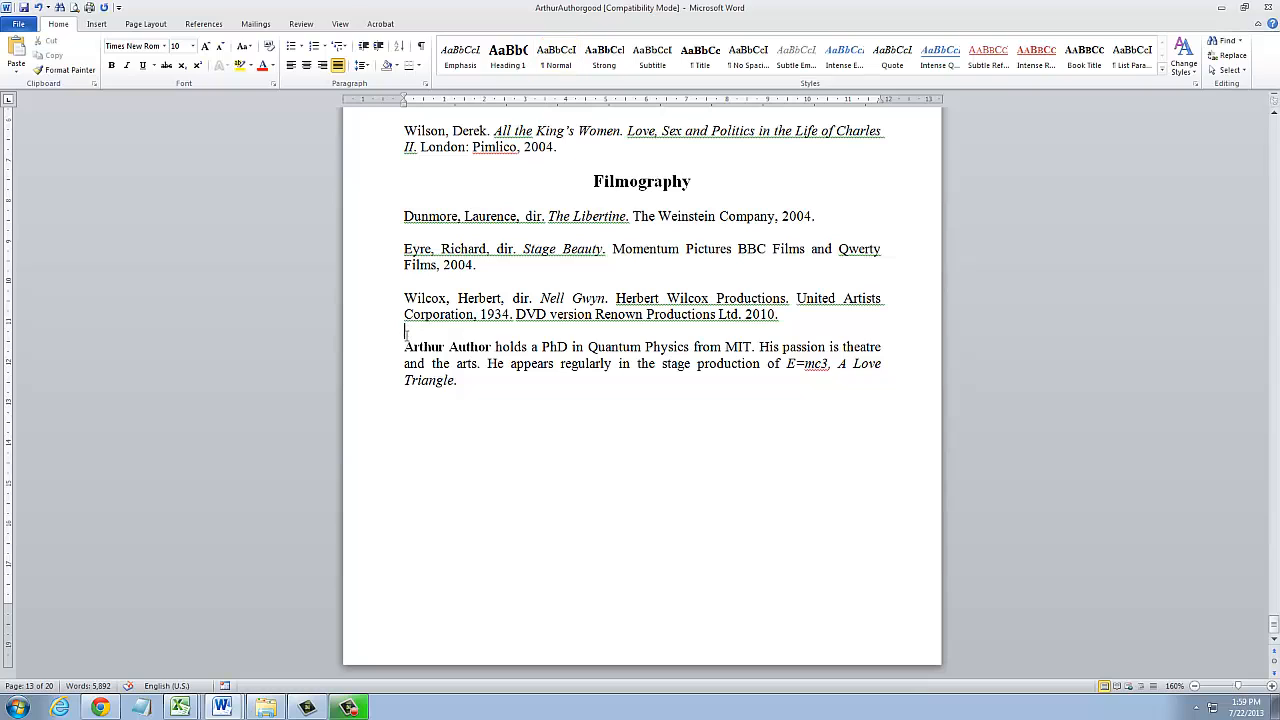
{"action": "left_click", "coordinate": [409, 346]}
{"action": "left_click", "coordinate": [408, 331]}
{"action": "left_click", "coordinate": [462, 381]}
Return to the start of the chapter and check the alignment of the Abstract and Introduction headings
{"action": "left_click_drag", "start_coordinate": [1275, 625], "coordinate": [1275, 115]}
{"action": "left_click", "coordinate": [600, 418]}
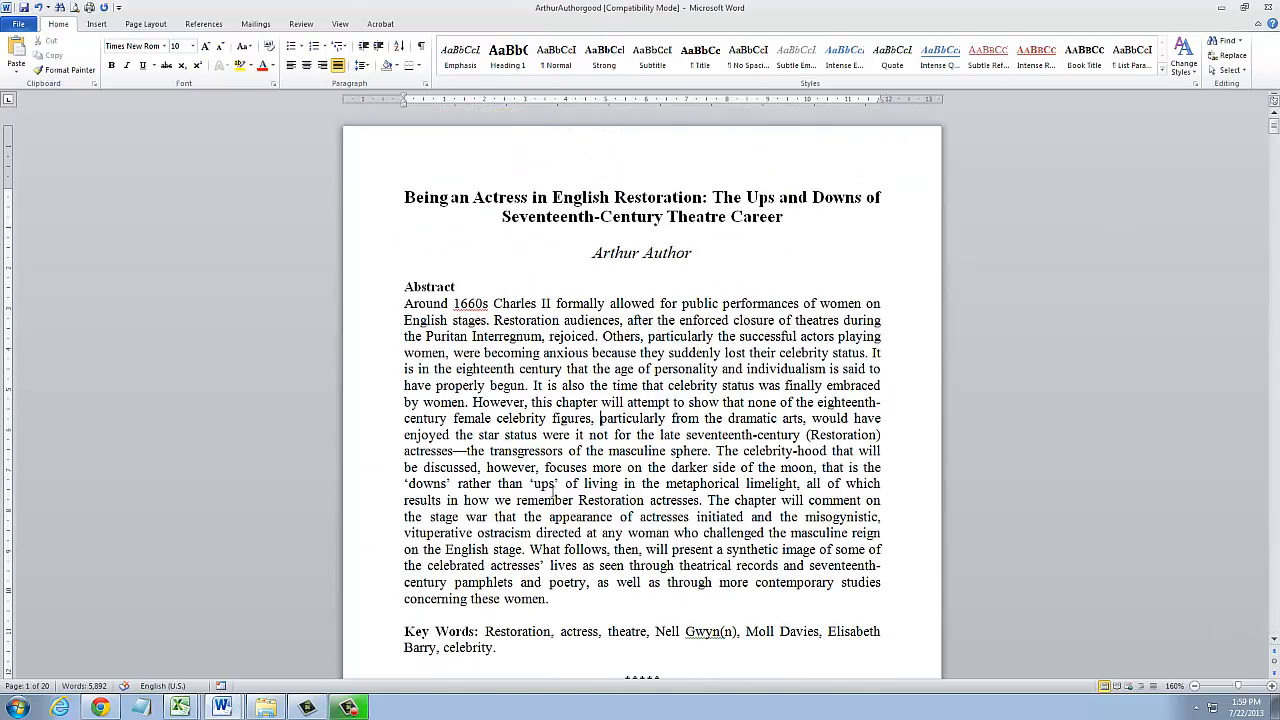
{"action": "scroll", "coordinate": [552, 434], "scroll_direction": "down", "scroll_amount": 2}
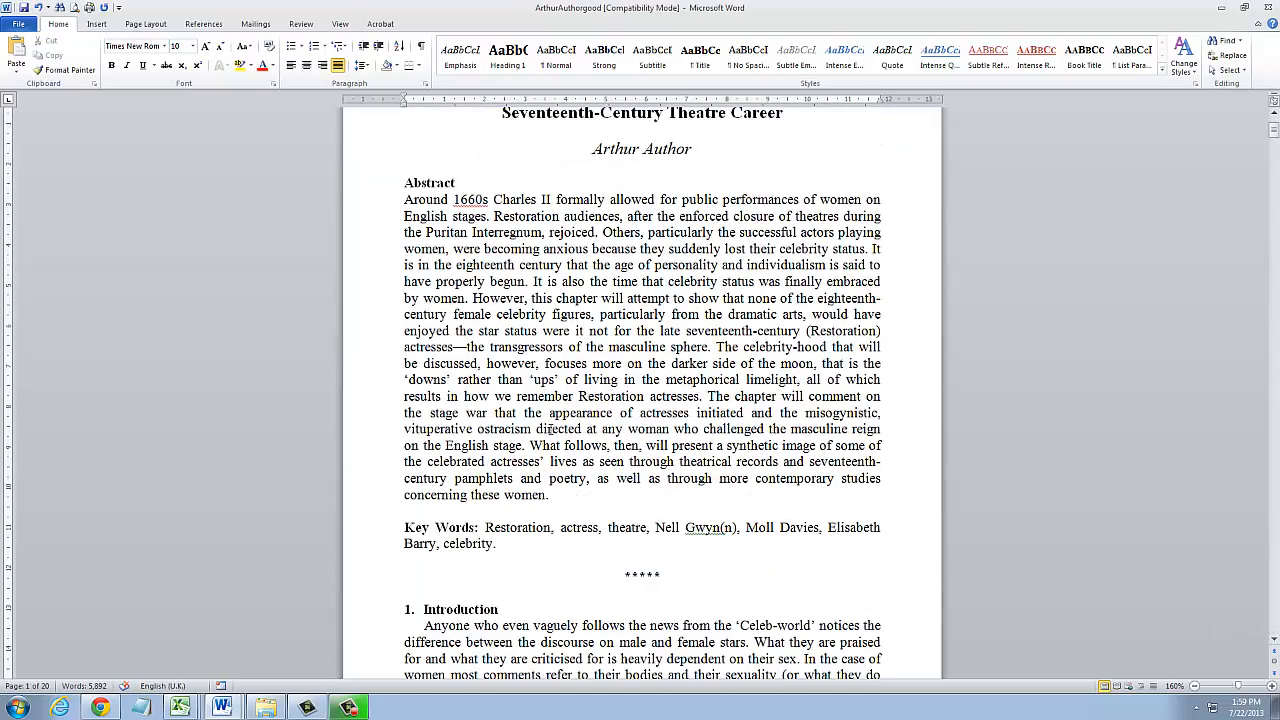
{"action": "left_click", "coordinate": [405, 183]}
{"action": "scroll", "coordinate": [405, 520], "scroll_direction": "down", "scroll_amount": 7}
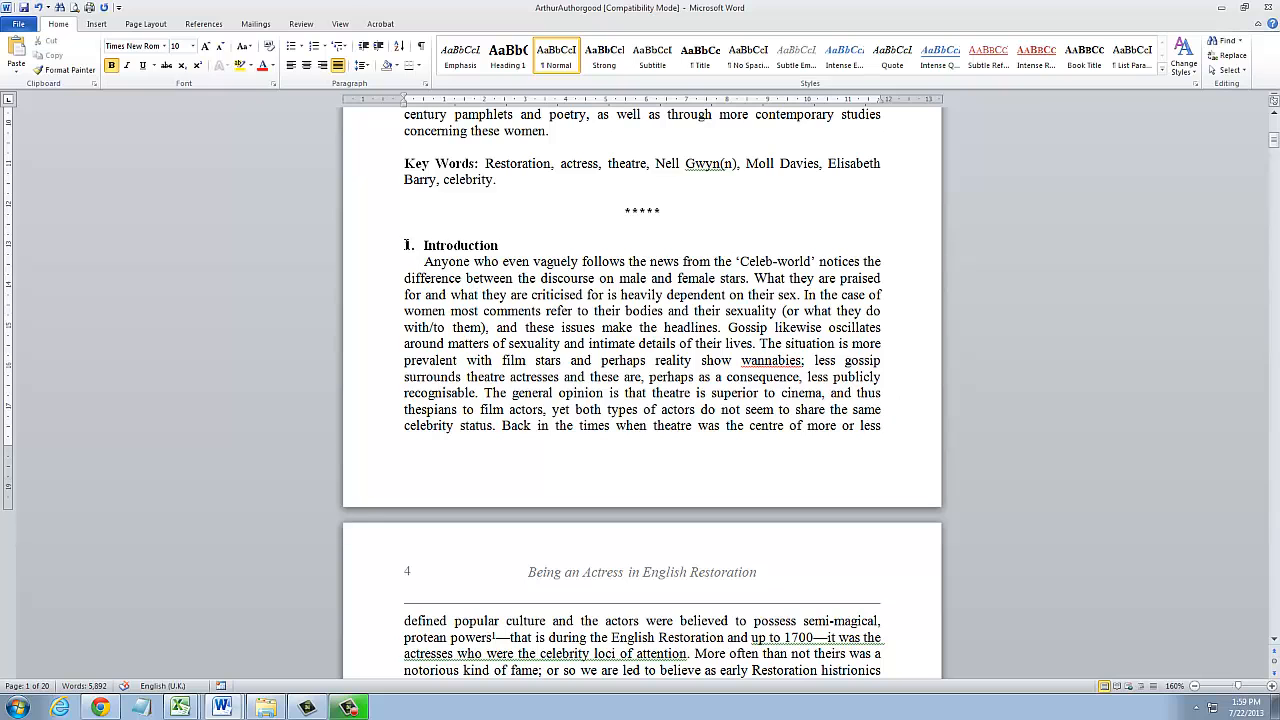
{"action": "left_click", "coordinate": [406, 245]}
Left-align the Abstract heading
{"action": "scroll", "coordinate": [527, 469], "scroll_direction": "up", "scroll_amount": 9}
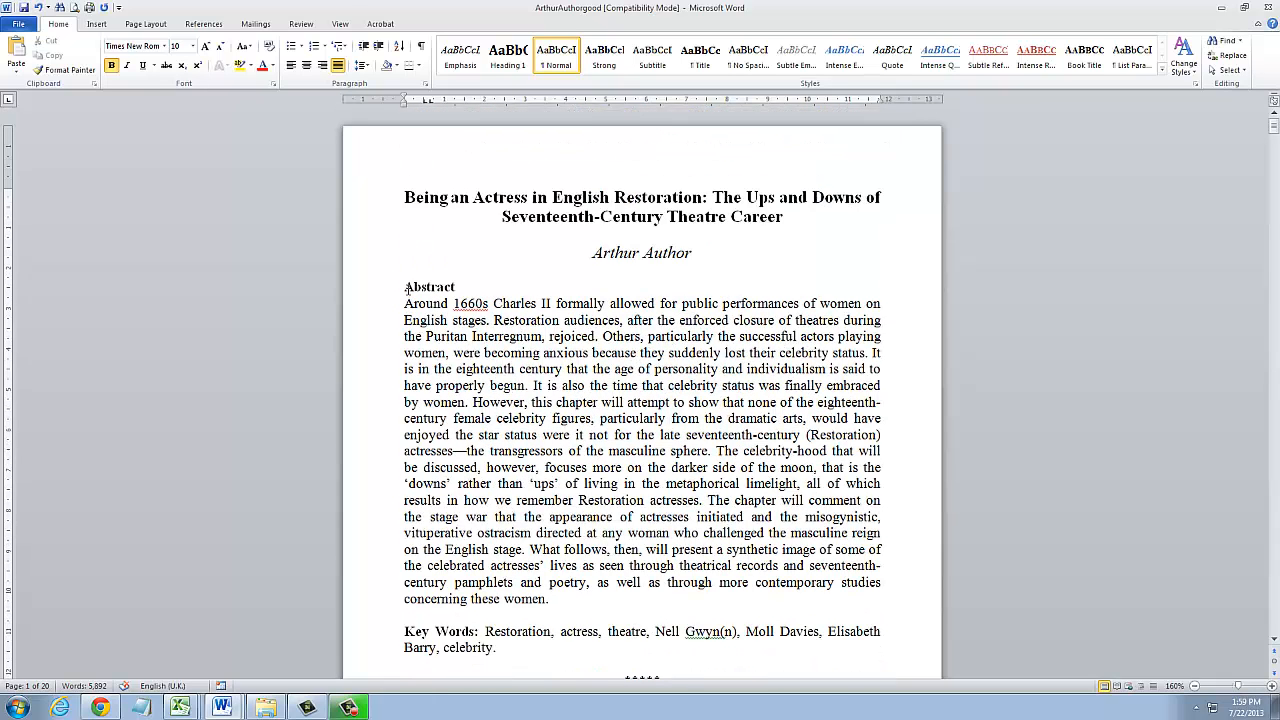
{"action": "left_click", "coordinate": [405, 287]}
{"action": "left_click", "coordinate": [291, 65]}
Select the whole abstract paragraph and check its justified alignment
{"action": "left_click_drag", "start_coordinate": [404, 303], "coordinate": [549, 600]}
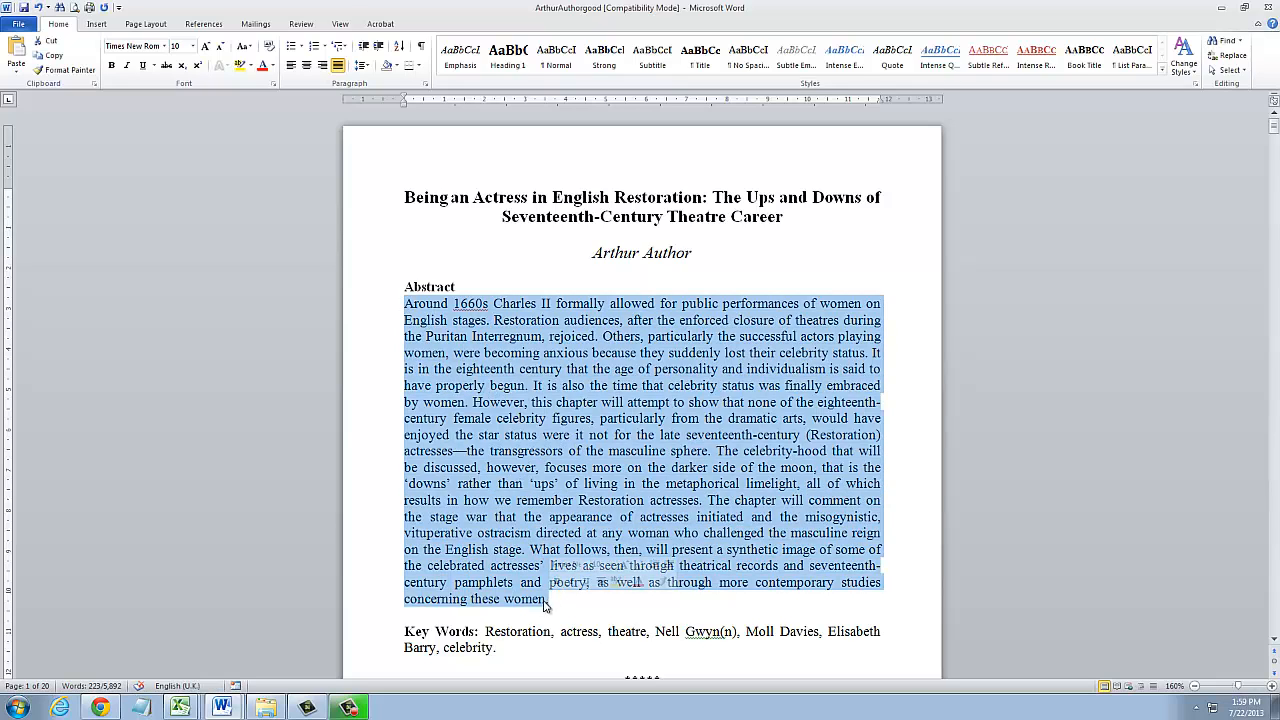
{"action": "left_click", "coordinate": [407, 308]}
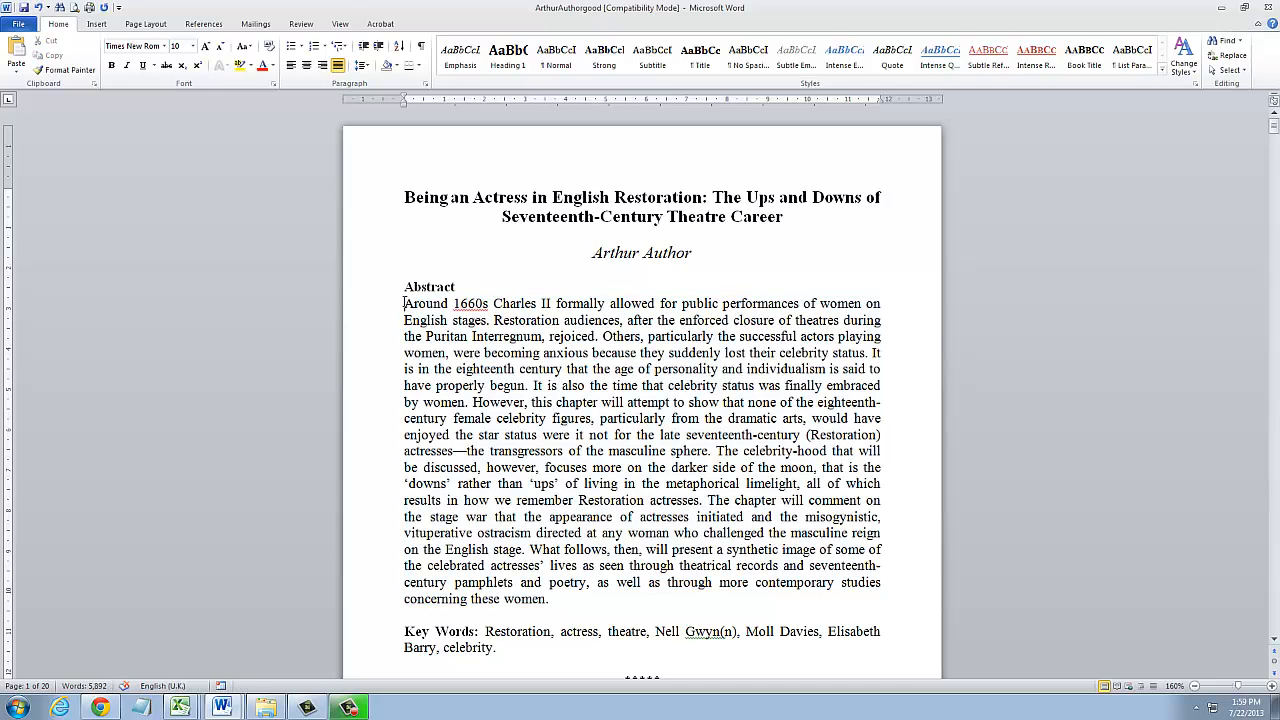
{"action": "left_click_drag", "start_coordinate": [405, 305], "coordinate": [550, 600]}
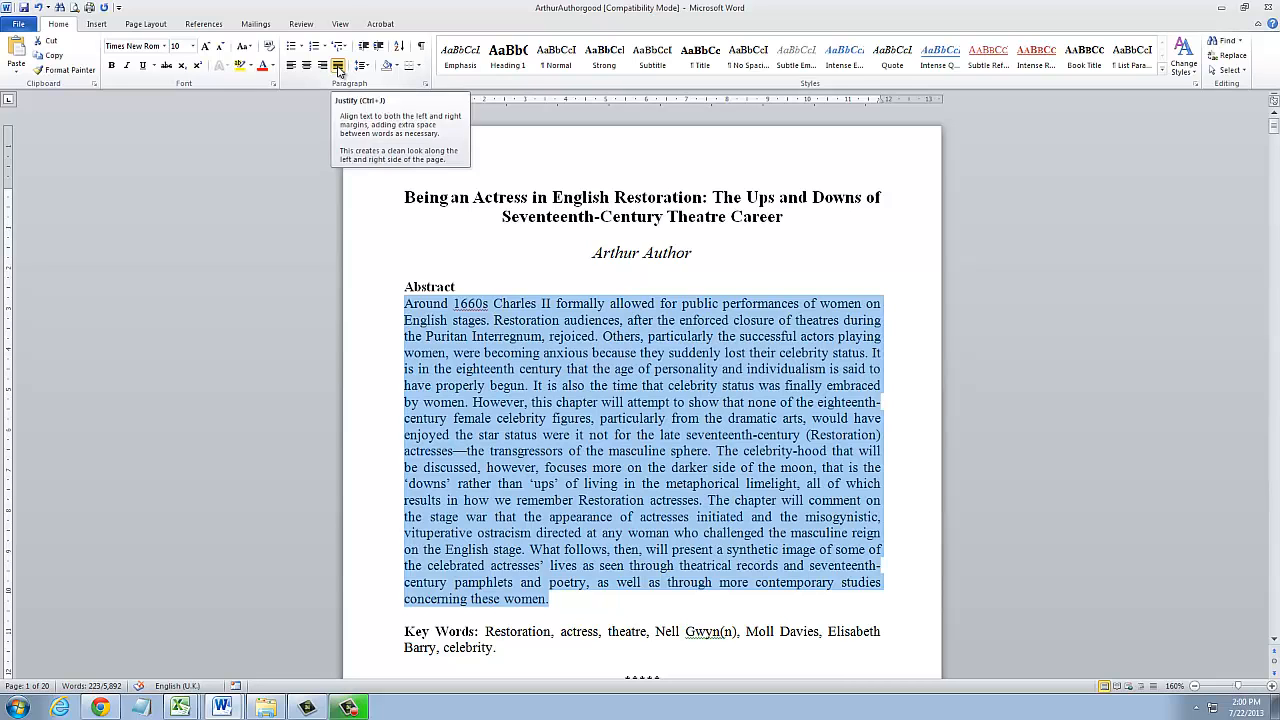
{"action": "left_click", "coordinate": [545, 515]}
Select the Key Words paragraph below the abstract and check its justified alignment
{"action": "scroll", "coordinate": [520, 516], "scroll_direction": "down", "scroll_amount": 6}
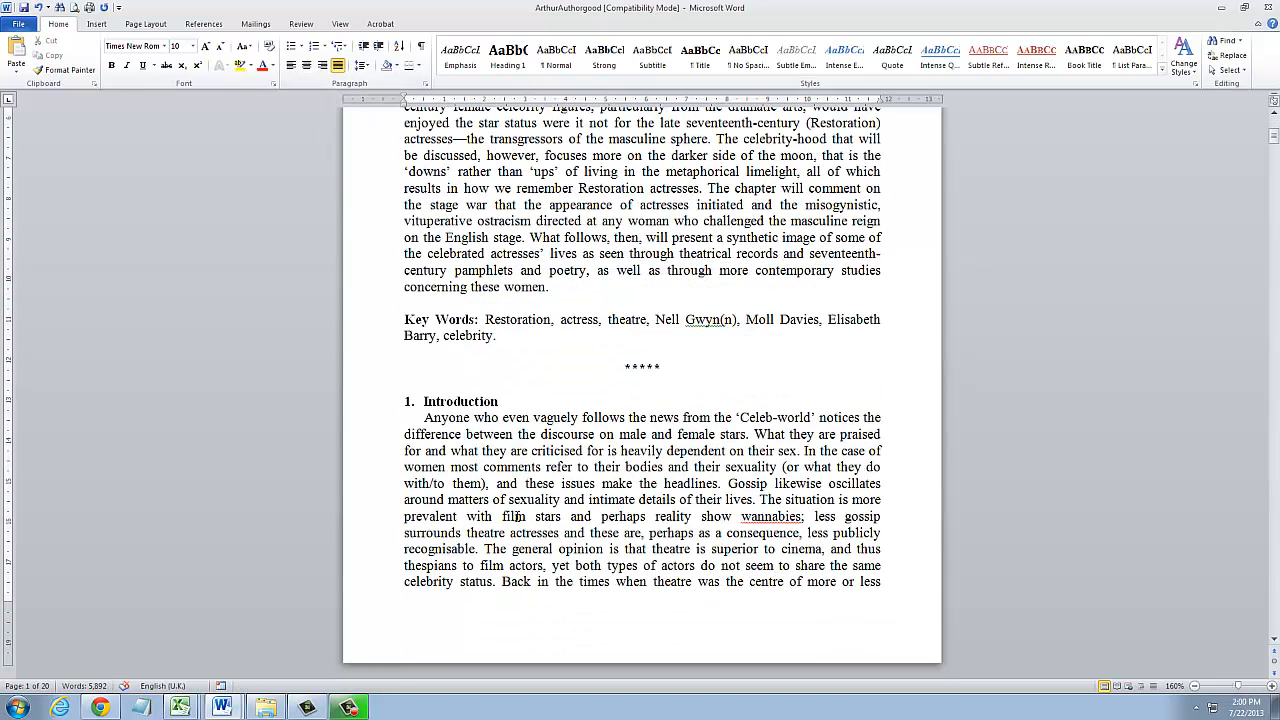
{"action": "scroll", "coordinate": [519, 516], "scroll_direction": "down", "scroll_amount": 1}
{"action": "left_click_drag", "start_coordinate": [404, 266], "coordinate": [506, 289]}
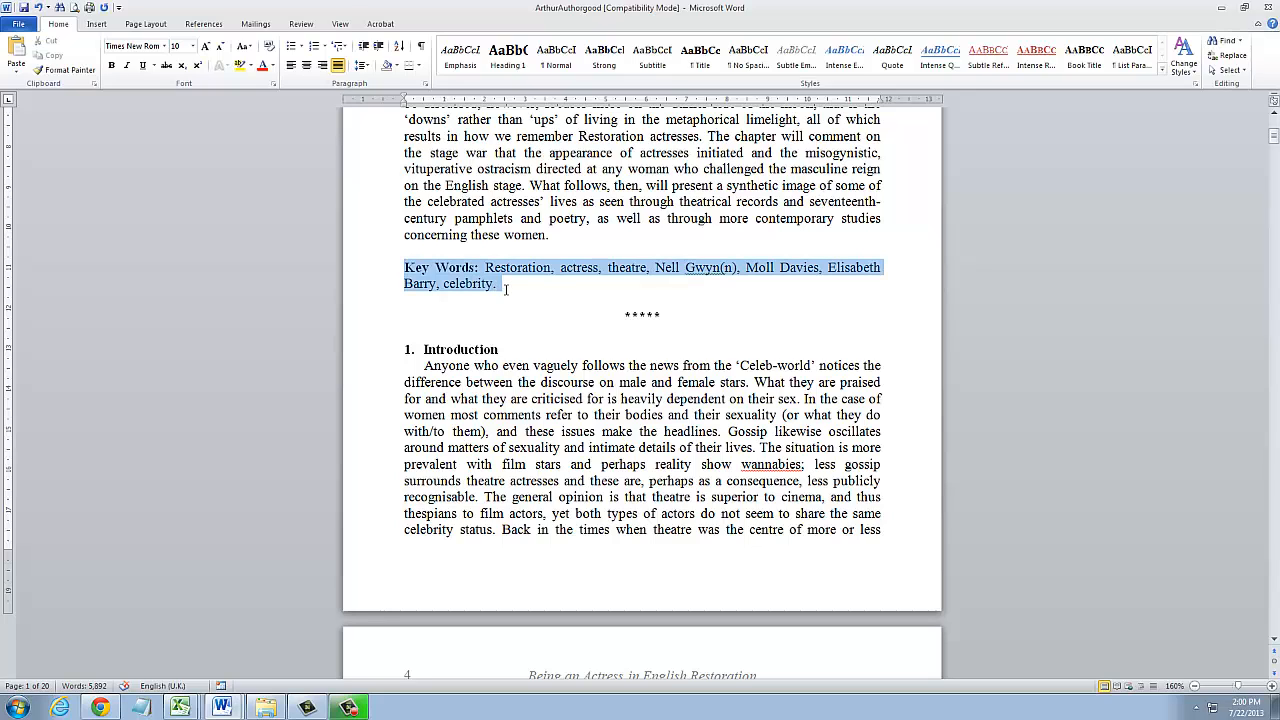
{"action": "left_click", "coordinate": [499, 464]}
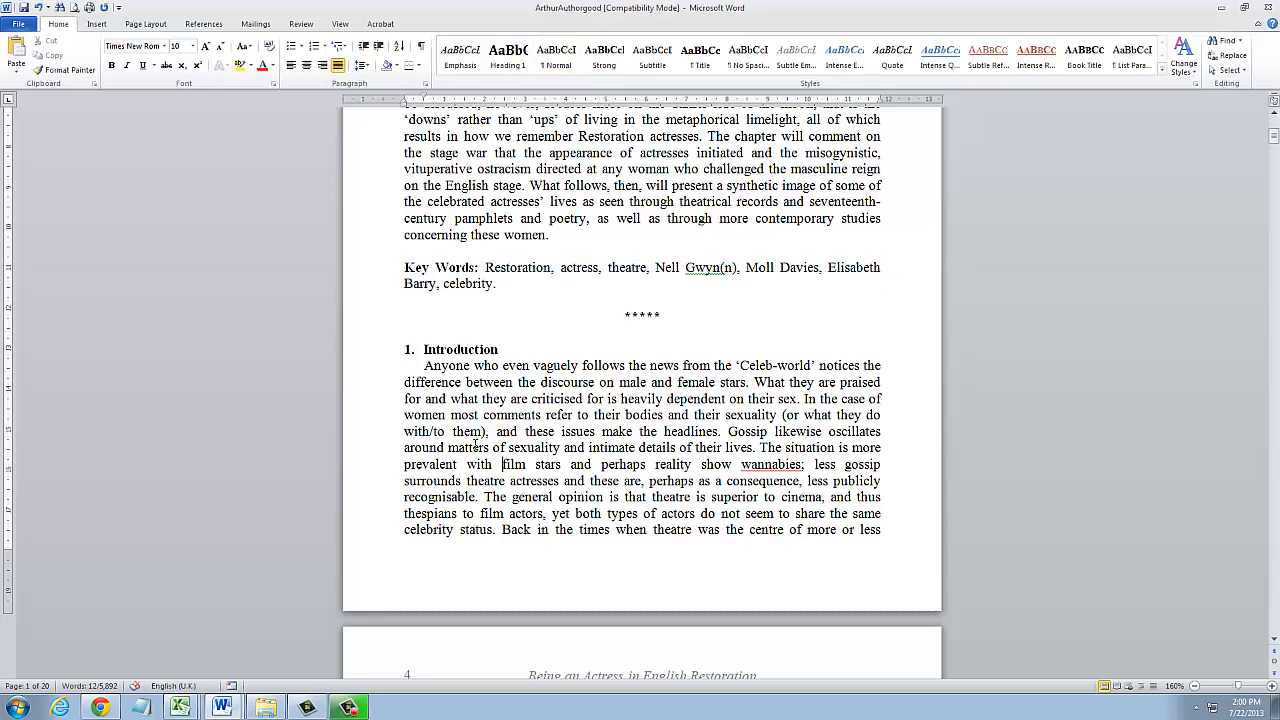
Check the gap between the number and the title in the Introduction heading
{"action": "left_click", "coordinate": [415, 349]}
{"action": "left_click_drag", "start_coordinate": [411, 350], "coordinate": [415, 351]}
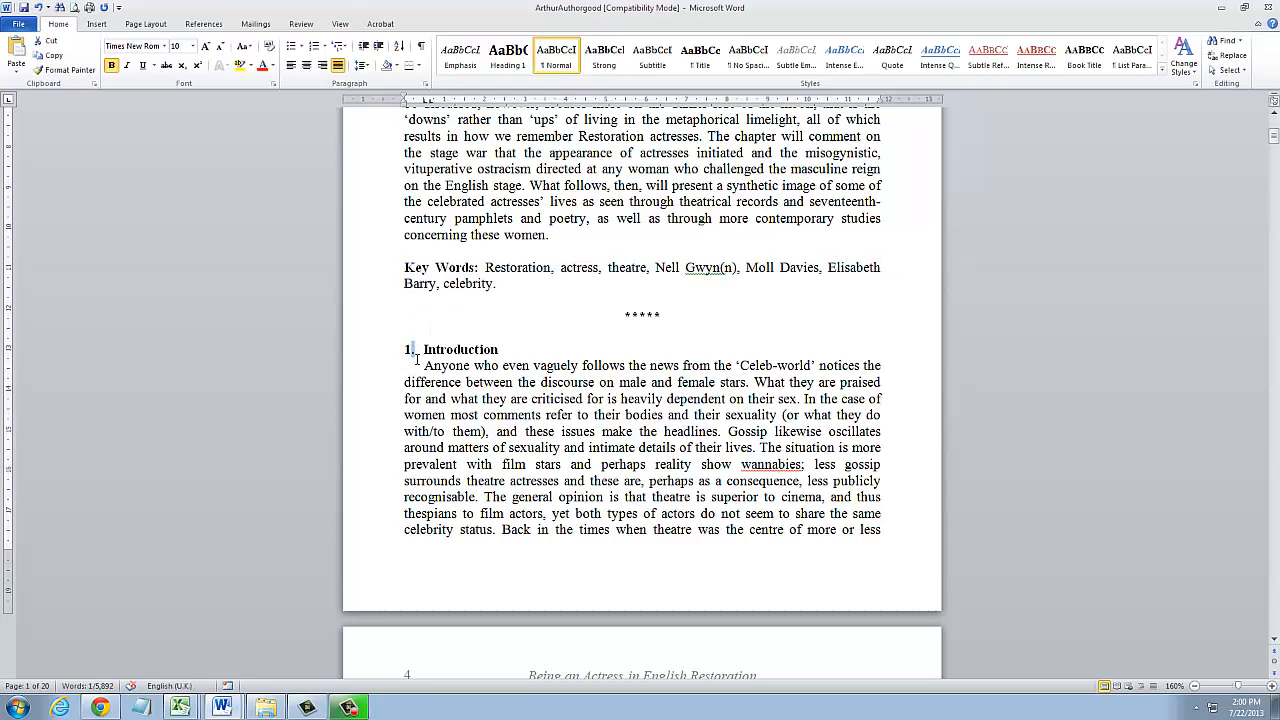
{"action": "left_click", "coordinate": [421, 351]}
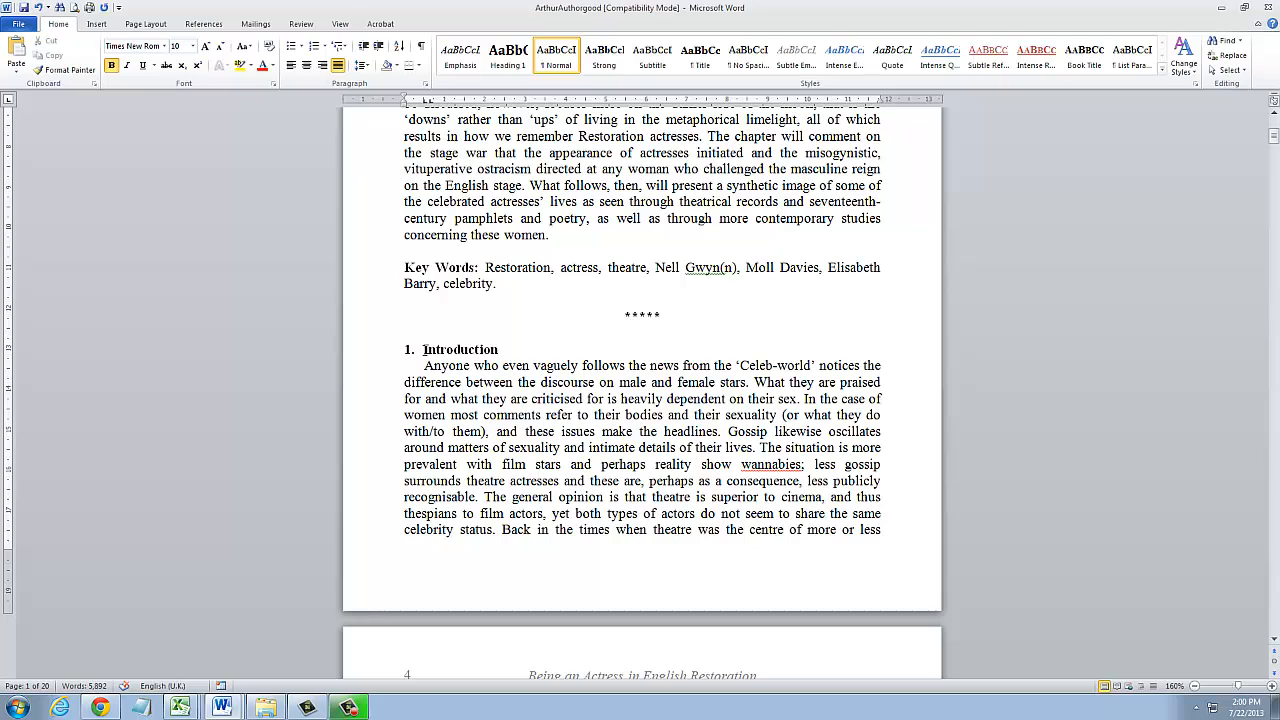
Check the first-line indents of the body paragraphs from the Introduction through to section 2
{"action": "left_click", "coordinate": [424, 366]}
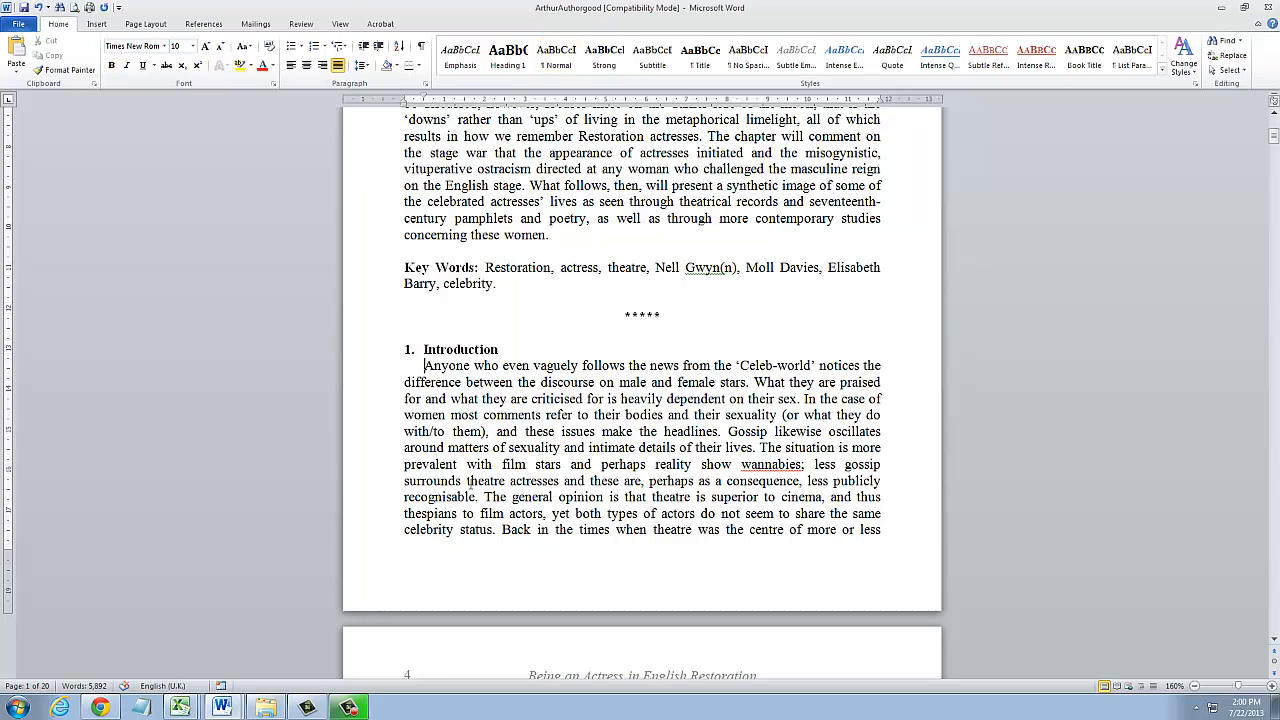
{"action": "scroll", "coordinate": [487, 428], "scroll_direction": "down", "scroll_amount": 7}
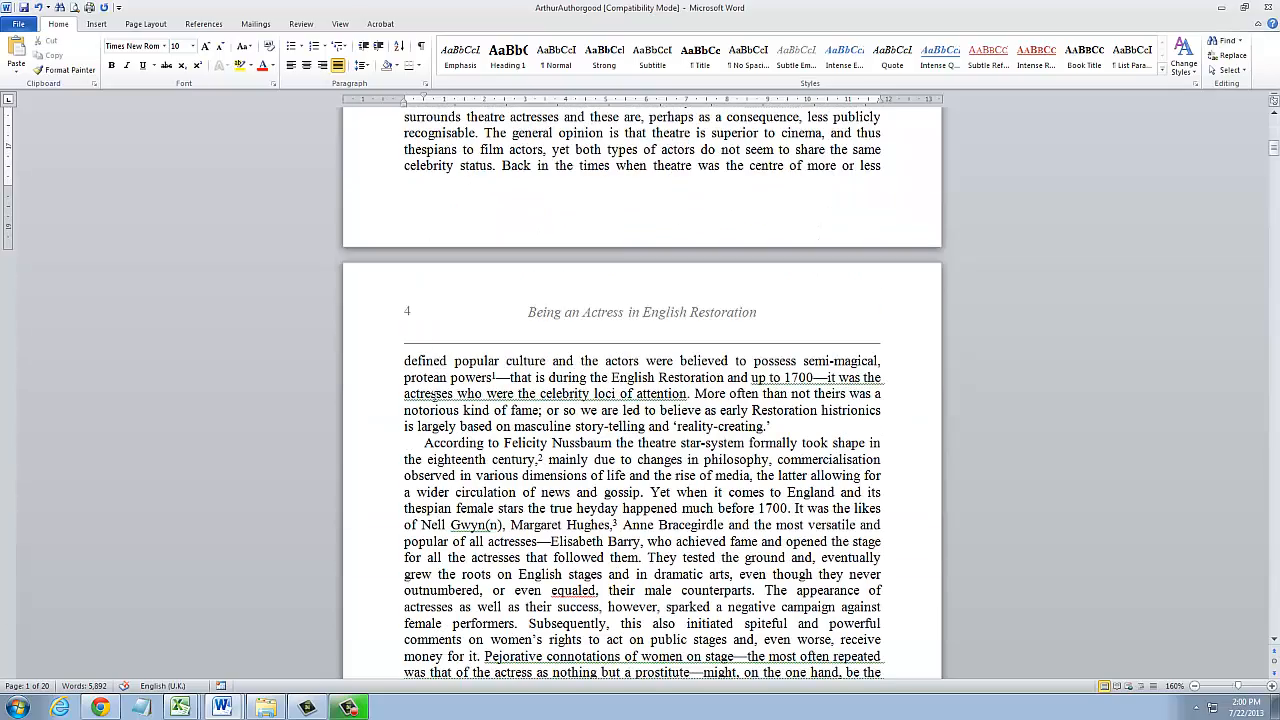
{"action": "scroll", "coordinate": [414, 295], "scroll_direction": "down", "scroll_amount": 3}
{"action": "scroll", "coordinate": [414, 295], "scroll_direction": "down", "scroll_amount": 12}
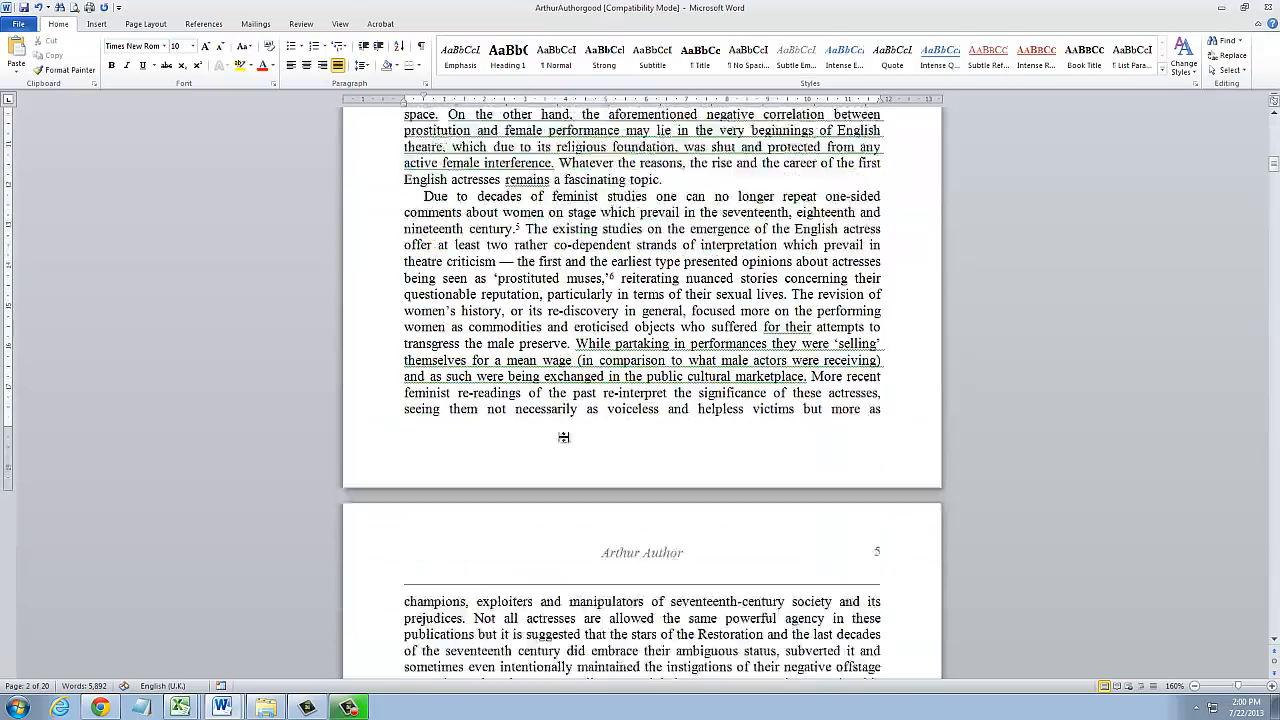
{"action": "scroll", "coordinate": [437, 447], "scroll_direction": "down", "scroll_amount": 6}
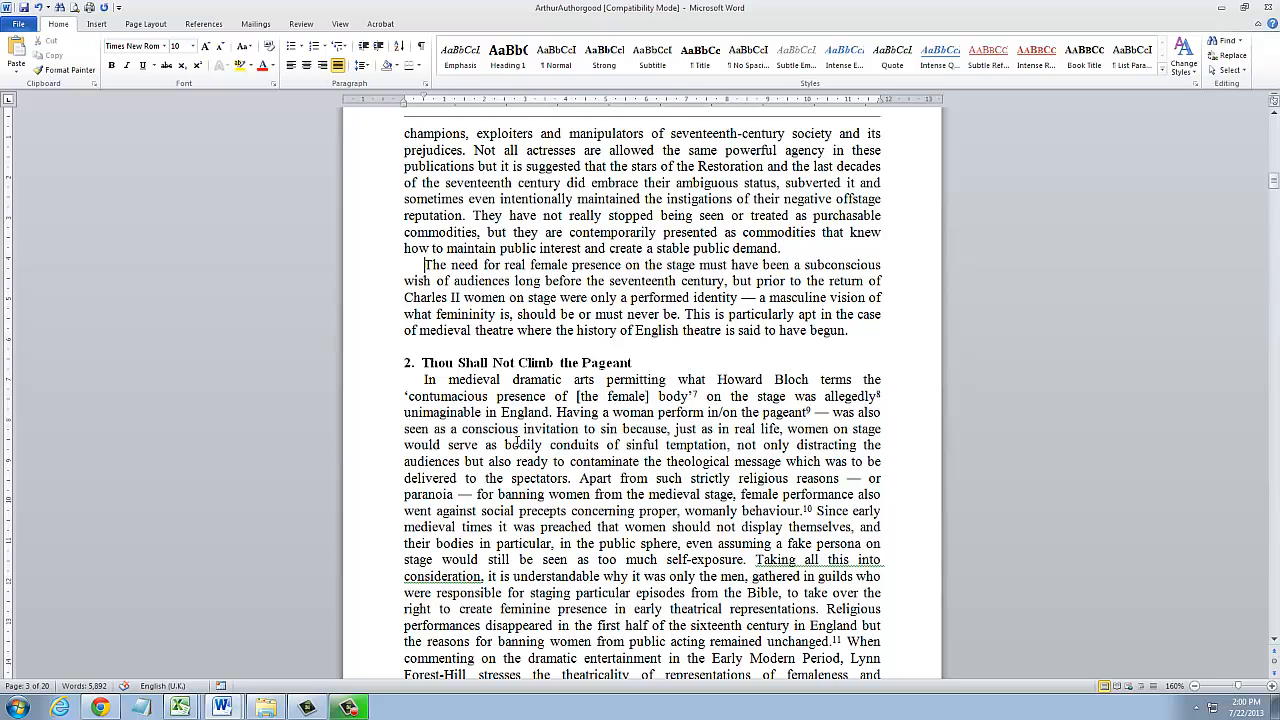
Examine the block quotation at the end of page 5 for its layout, from its opening word to its note reference
{"action": "scroll", "coordinate": [530, 464], "scroll_direction": "down", "scroll_amount": 7}
{"action": "scroll", "coordinate": [529, 460], "scroll_direction": "down", "scroll_amount": 2}
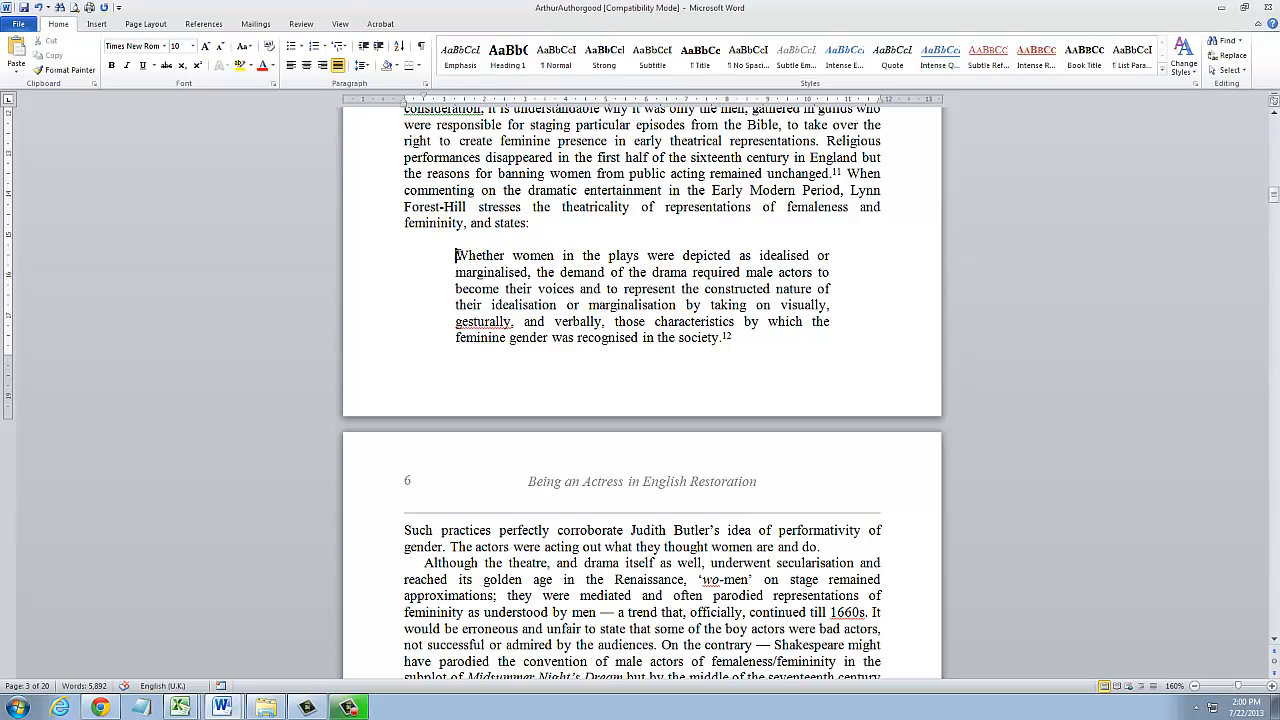
{"action": "left_click", "coordinate": [722, 338]}
{"action": "left_click", "coordinate": [457, 257]}
{"action": "left_click", "coordinate": [596, 289]}
{"action": "left_click", "coordinate": [595, 321]}
{"action": "left_click", "coordinate": [541, 272]}
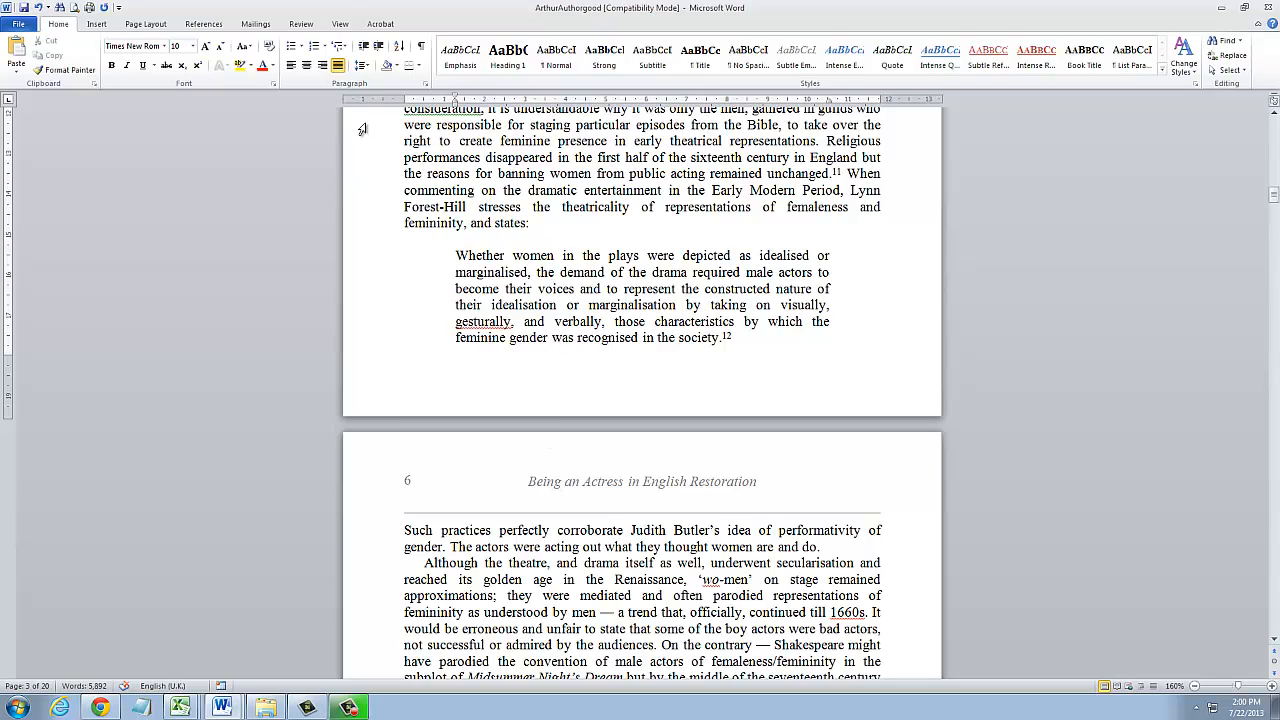
Inspect the block quotation's left and right indentation in the Paragraph settings and close them
{"action": "left_click", "coordinate": [426, 87]}
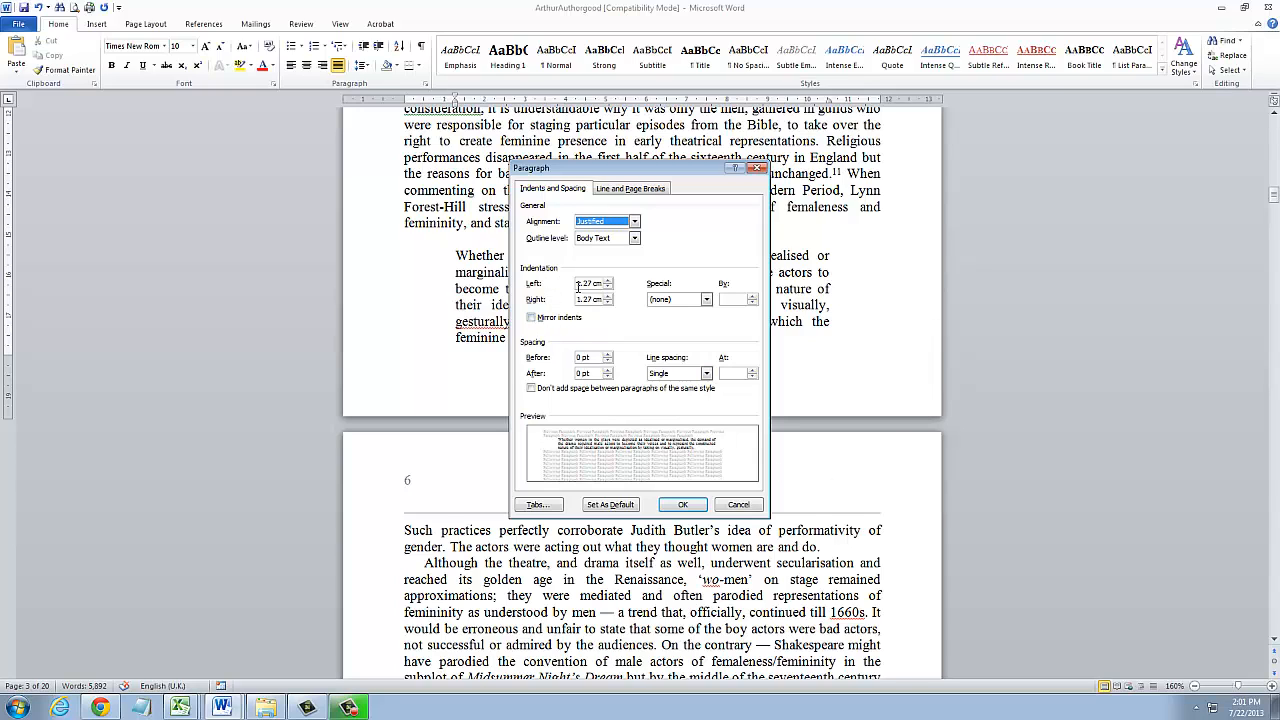
{"action": "left_click_drag", "start_coordinate": [592, 283], "coordinate": [575, 287]}
{"action": "left_click", "coordinate": [575, 287]}
{"action": "left_click", "coordinate": [681, 505]}
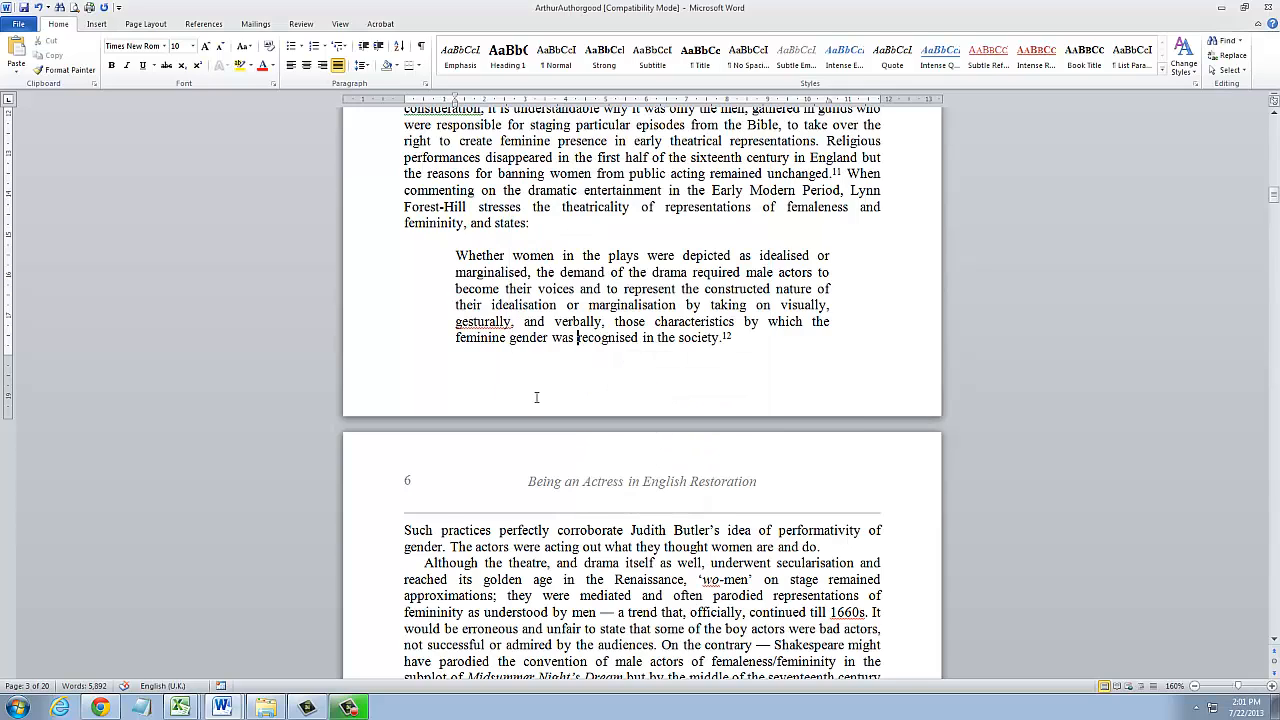
Go to the Notes section, select the note entries from note 1 onward and check their justified alignment
{"action": "scroll", "coordinate": [536, 397], "scroll_direction": "down", "scroll_amount": 20}
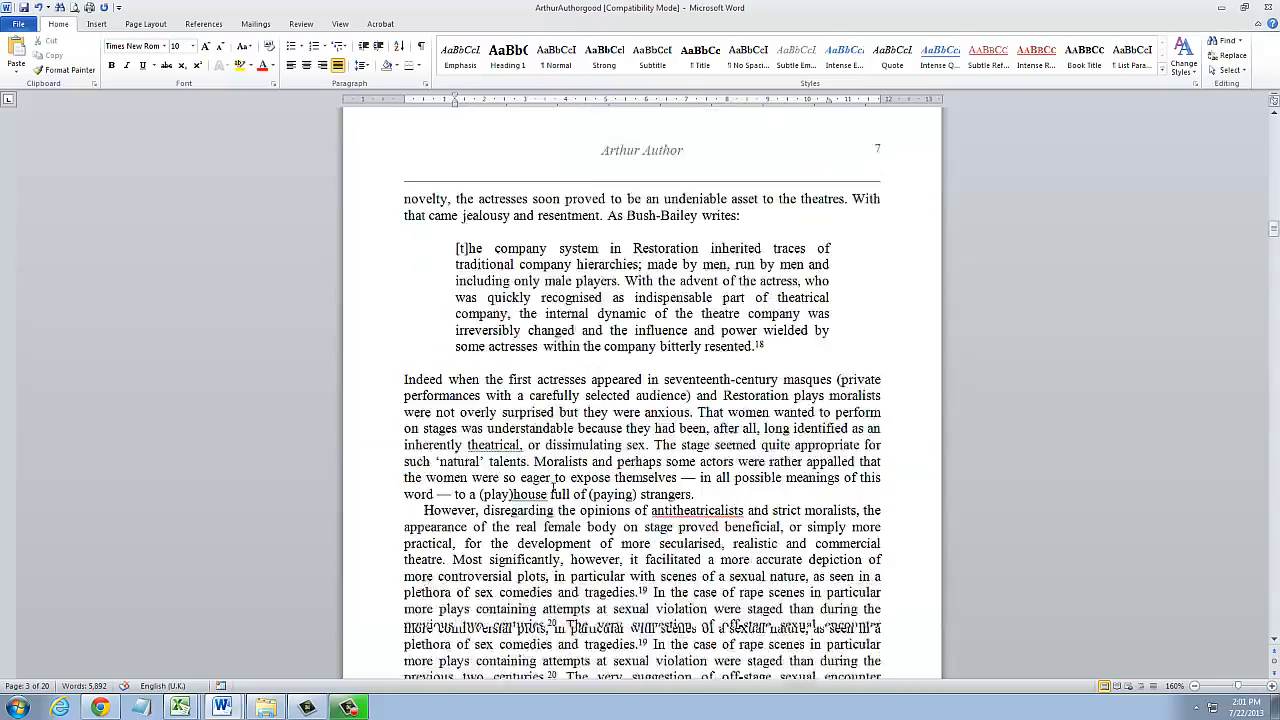
{"action": "scroll", "coordinate": [553, 487], "scroll_direction": "down", "scroll_amount": 20}
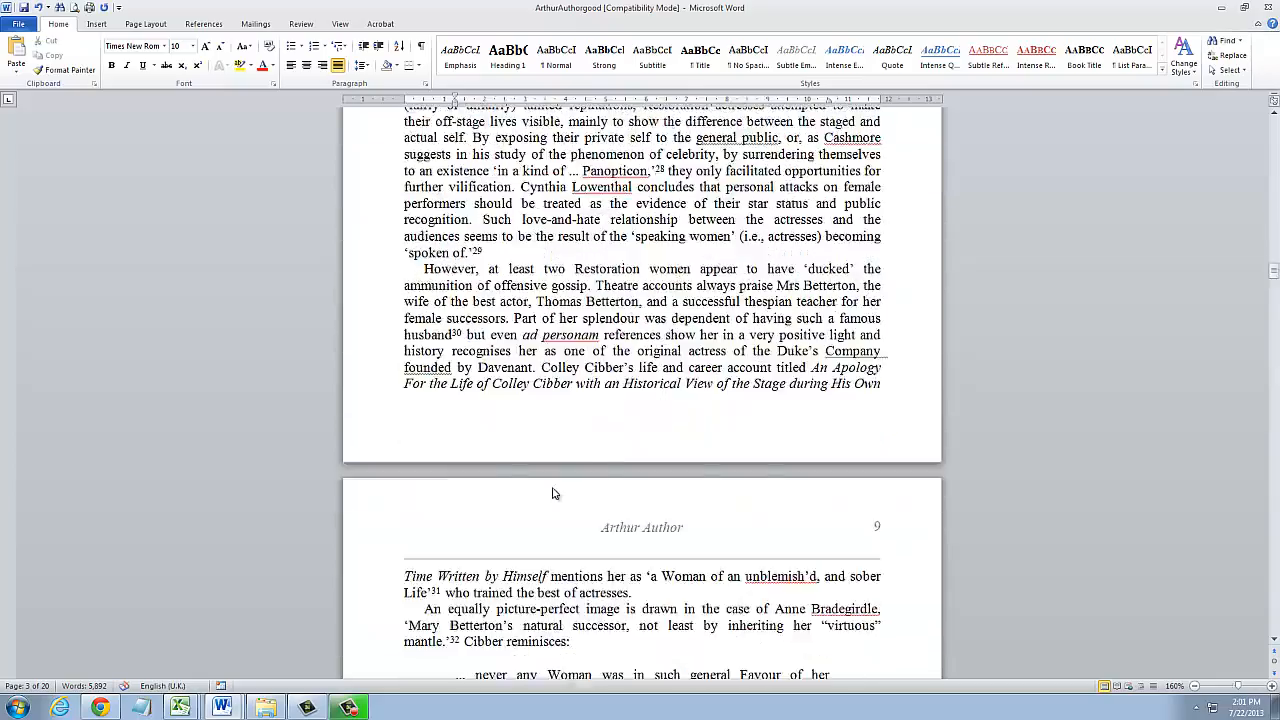
{"action": "scroll", "coordinate": [555, 493], "scroll_direction": "down", "scroll_amount": 20}
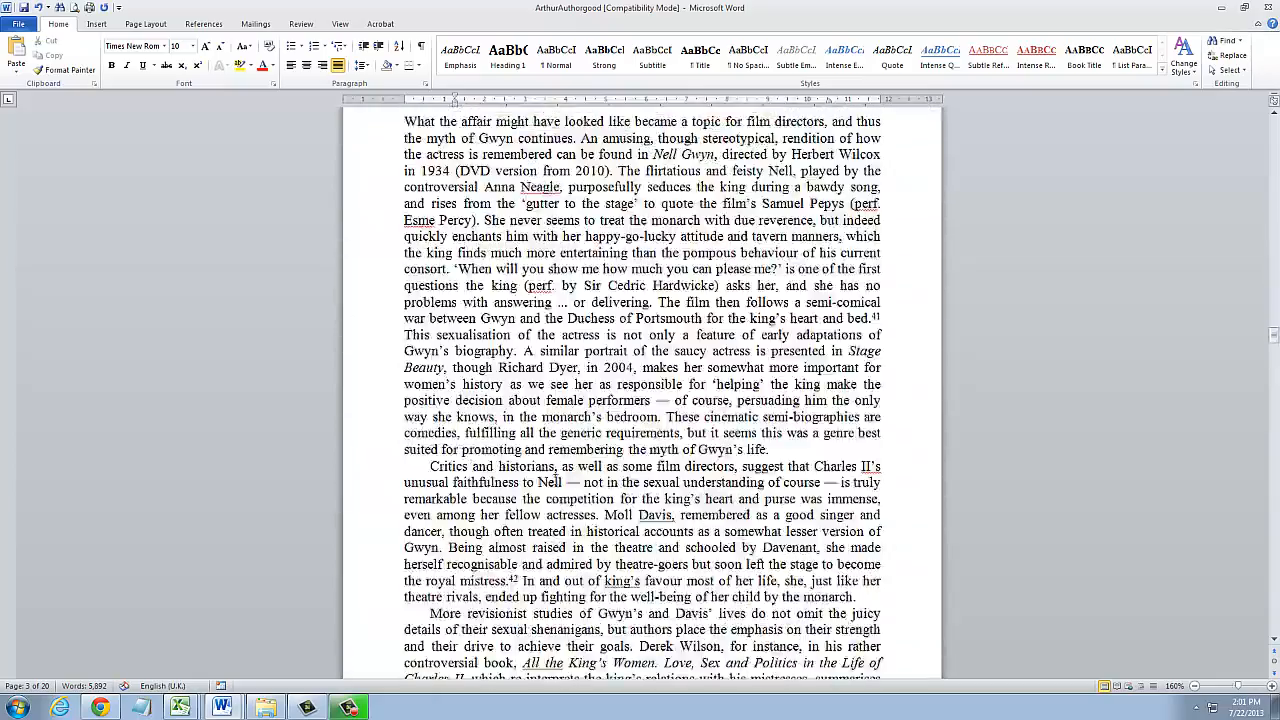
{"action": "scroll", "coordinate": [555, 480], "scroll_direction": "down", "scroll_amount": 20}
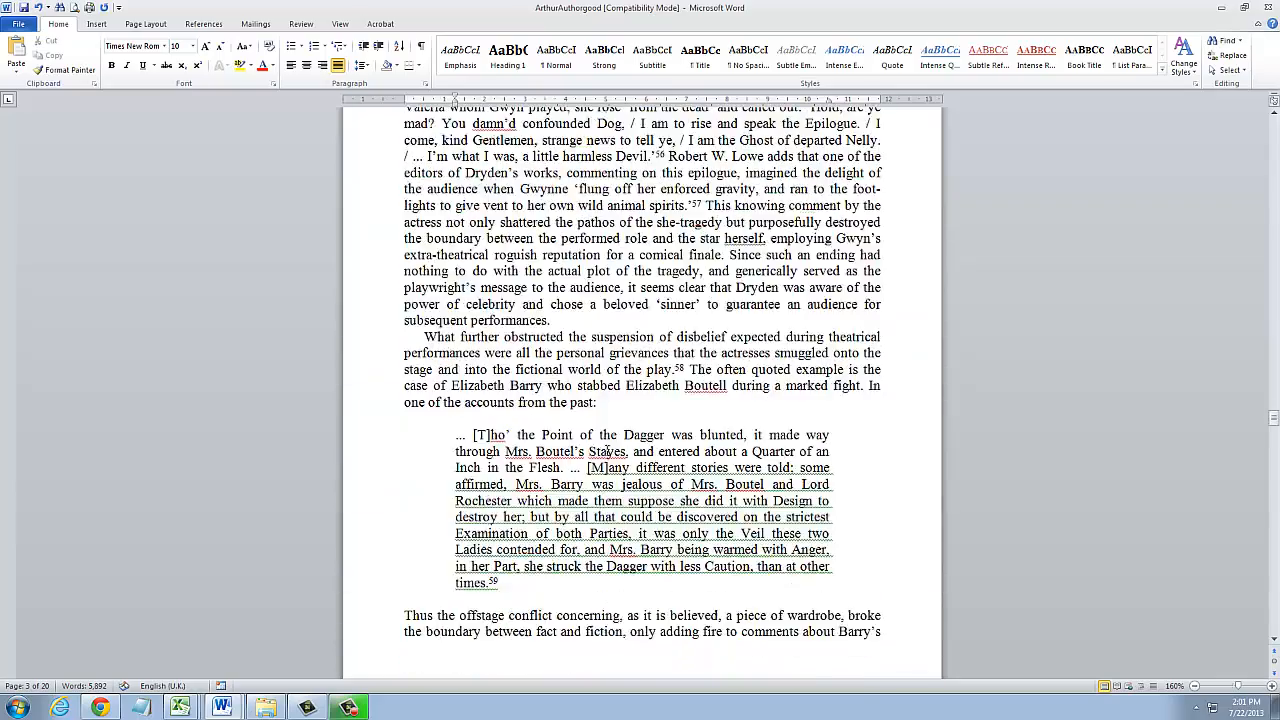
{"action": "scroll", "coordinate": [609, 451], "scroll_direction": "down", "scroll_amount": 15}
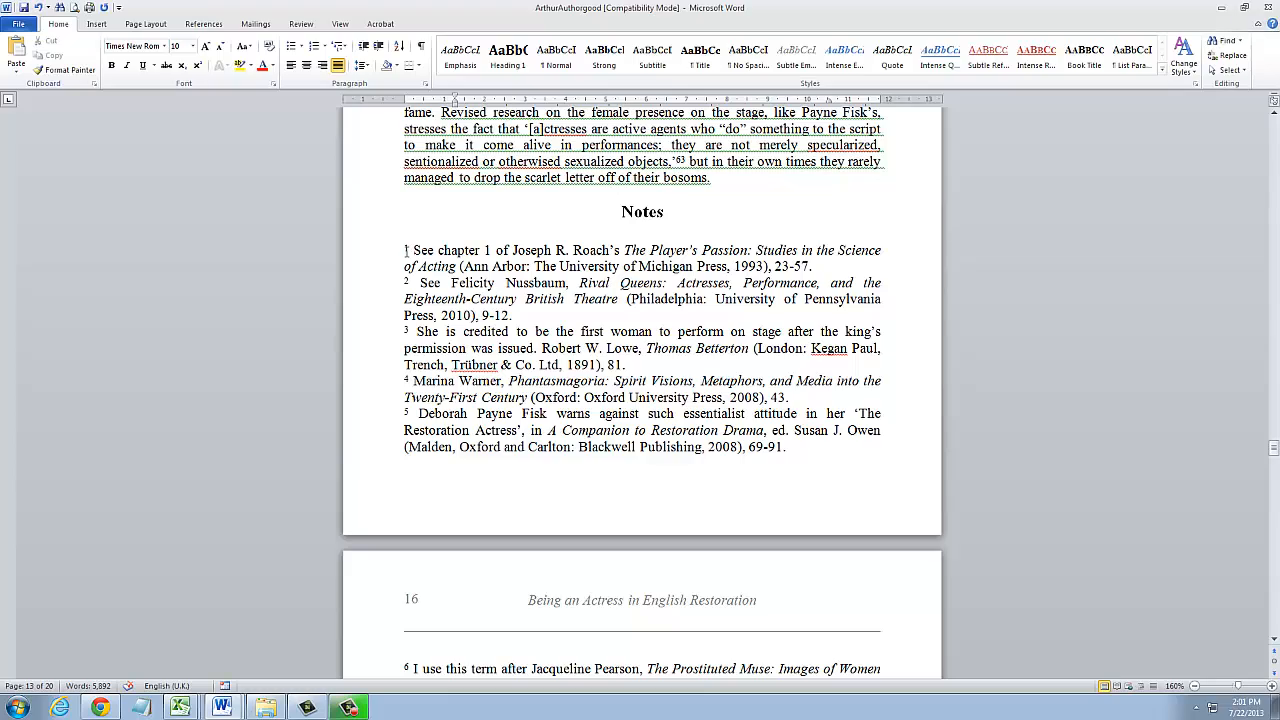
{"action": "left_click_drag", "start_coordinate": [406, 250], "coordinate": [1010, 716]}
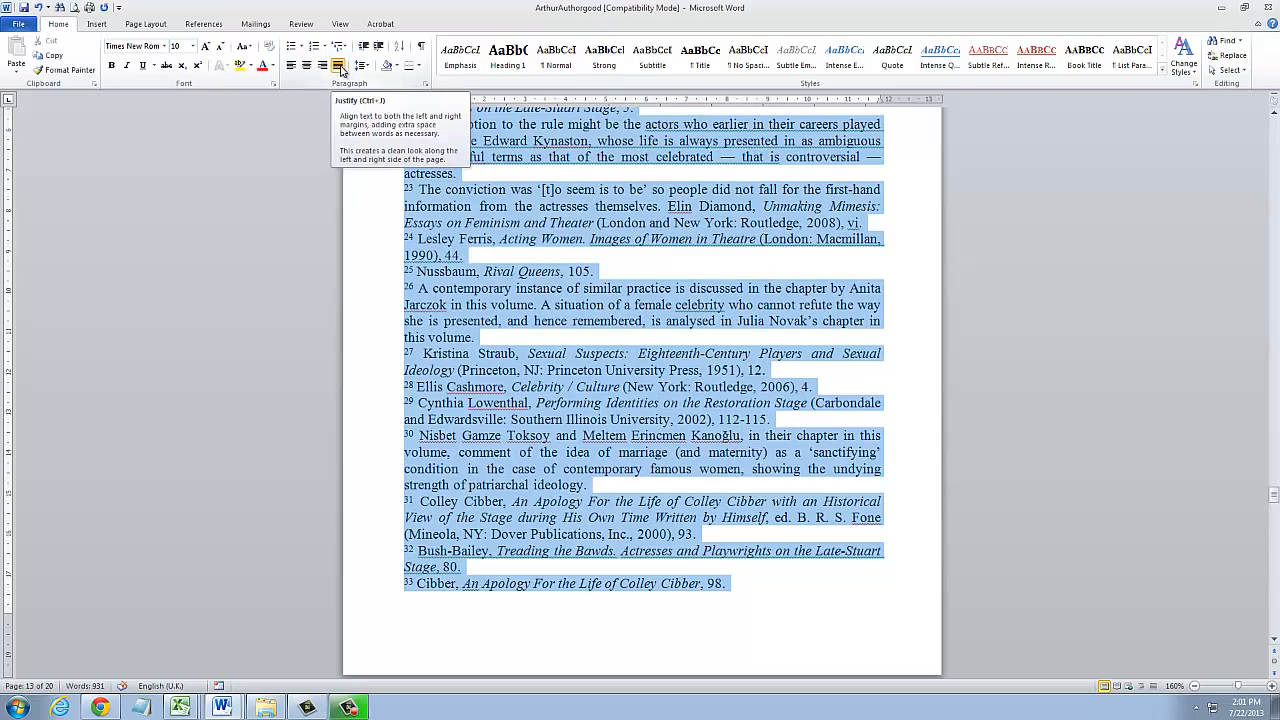
{"action": "left_click", "coordinate": [1102, 448]}
{"action": "scroll", "coordinate": [1102, 448], "scroll_direction": "up", "scroll_amount": 6}
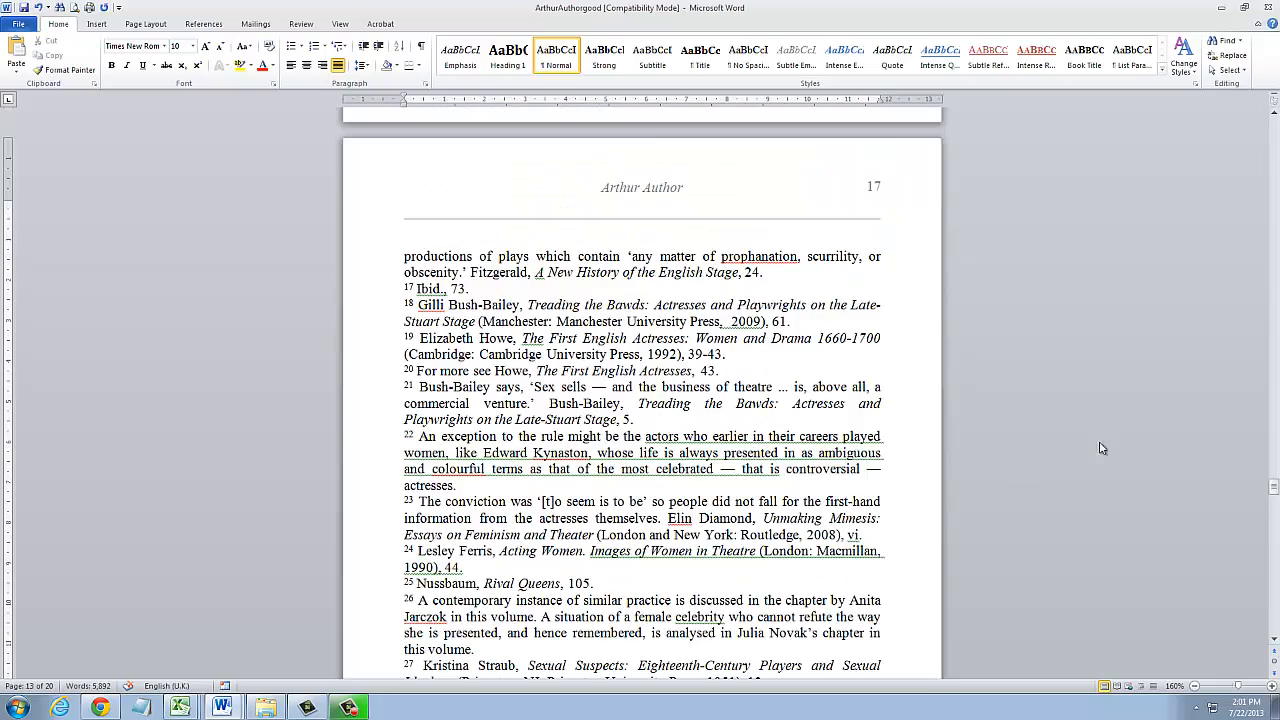
Select the whole document and set its line spacing to Single, adjusting the spacing before and after paragraphs as well
{"action": "left_click_drag", "start_coordinate": [1265, 497], "coordinate": [1265, 126]}
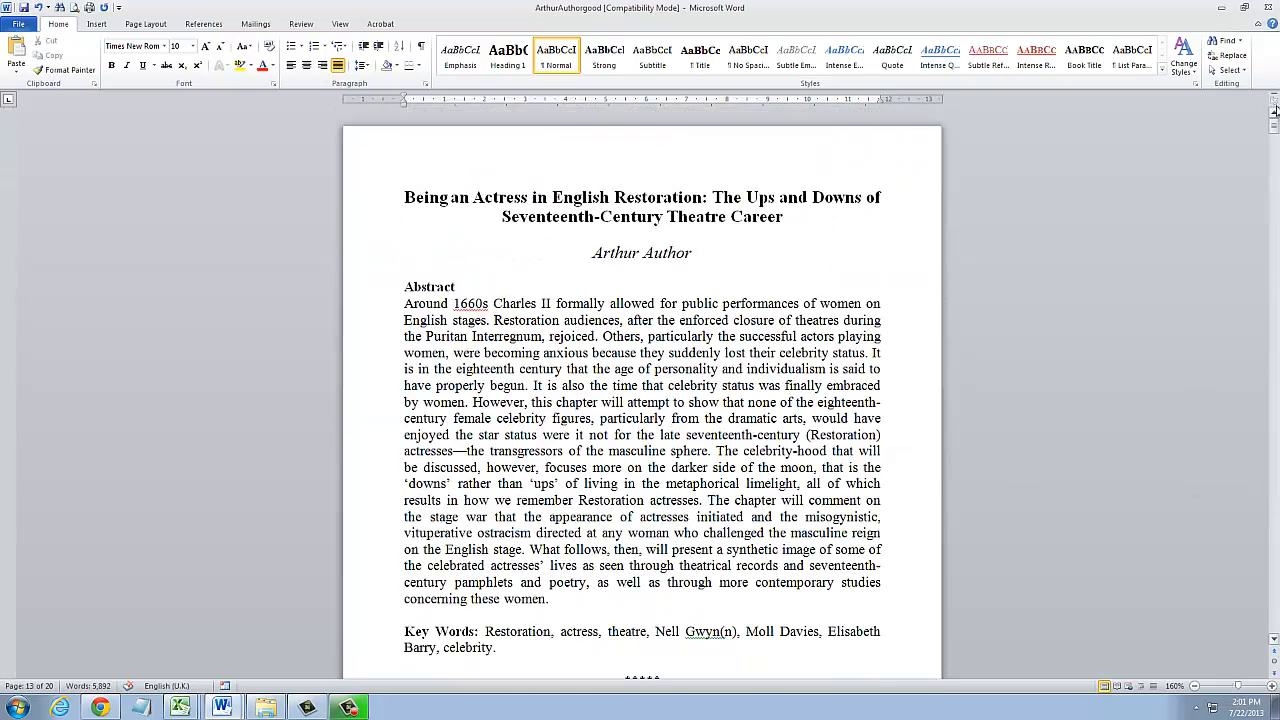
{"action": "left_click", "coordinate": [705, 443]}
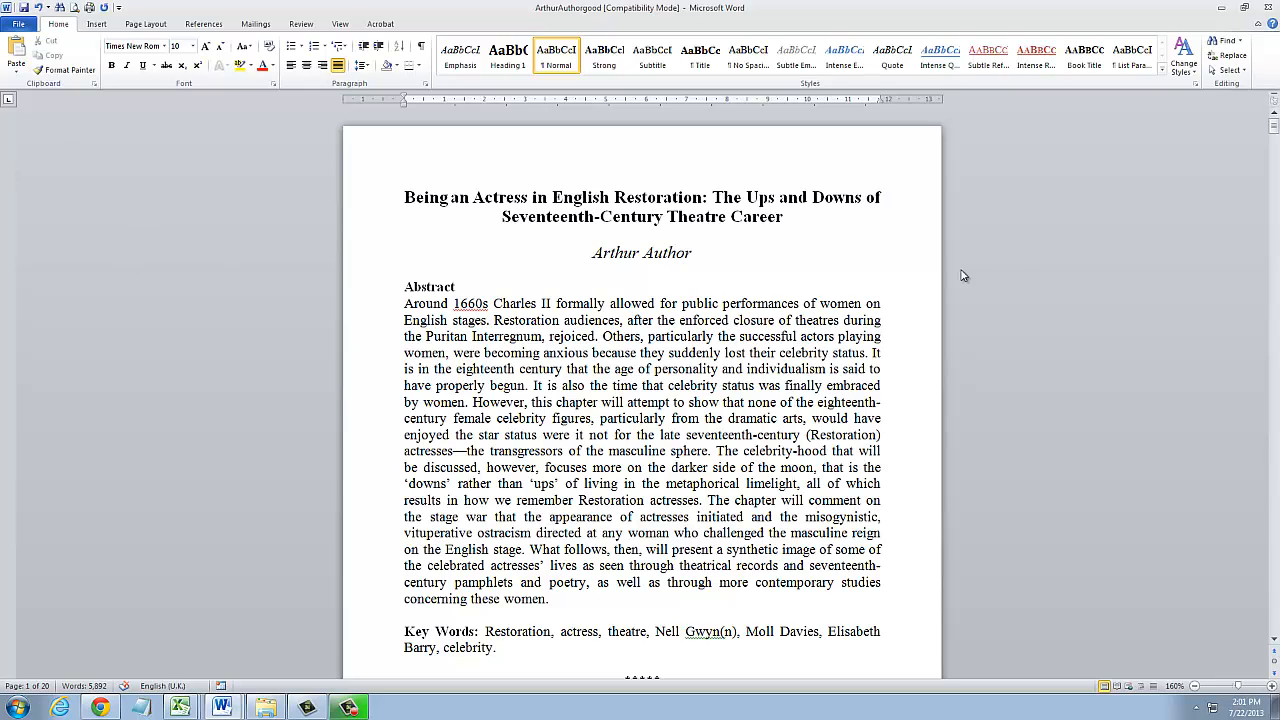
{"action": "left_click", "coordinate": [1236, 71]}
{"action": "left_click", "coordinate": [1189, 87]}
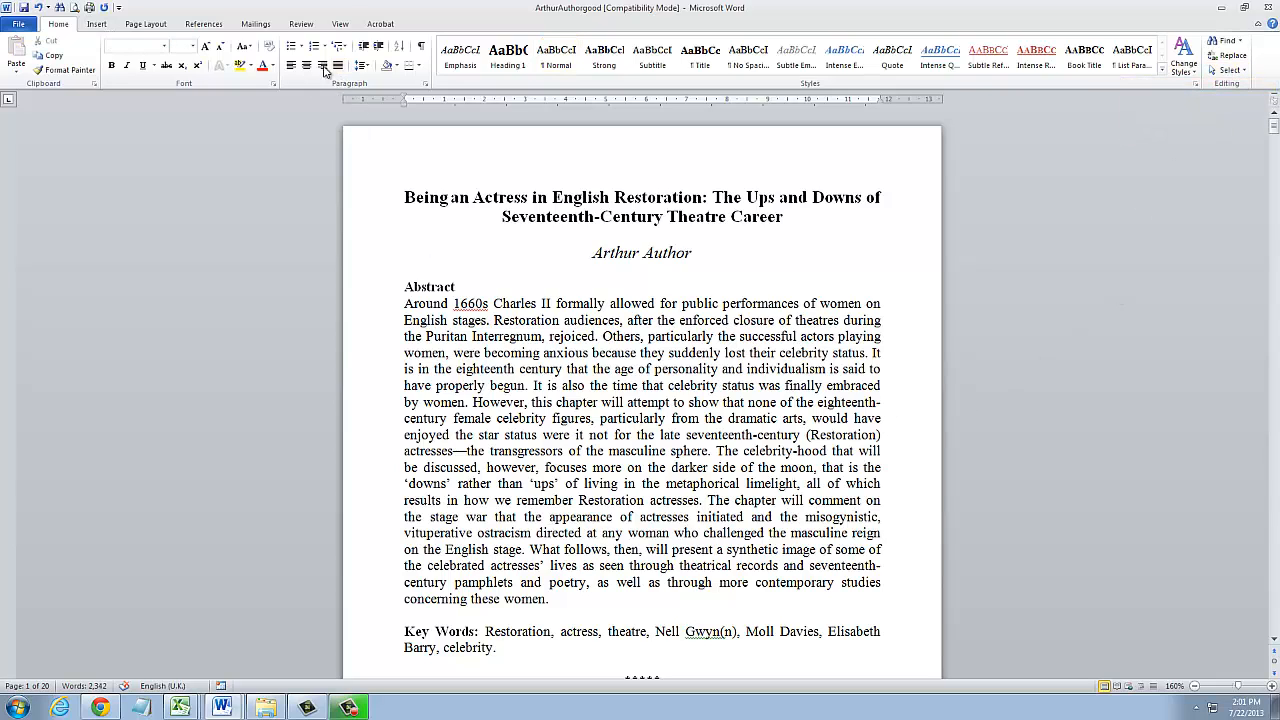
{"action": "left_click", "coordinate": [425, 86]}
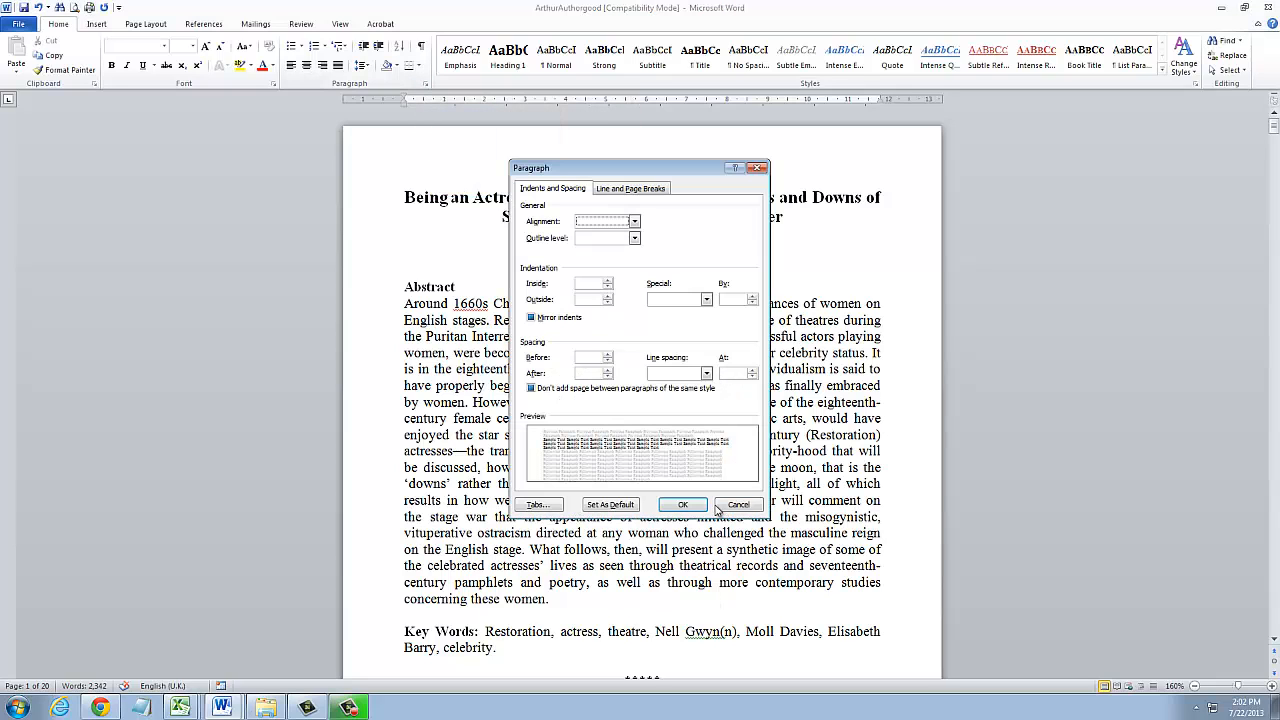
{"action": "left_click", "coordinate": [707, 374]}
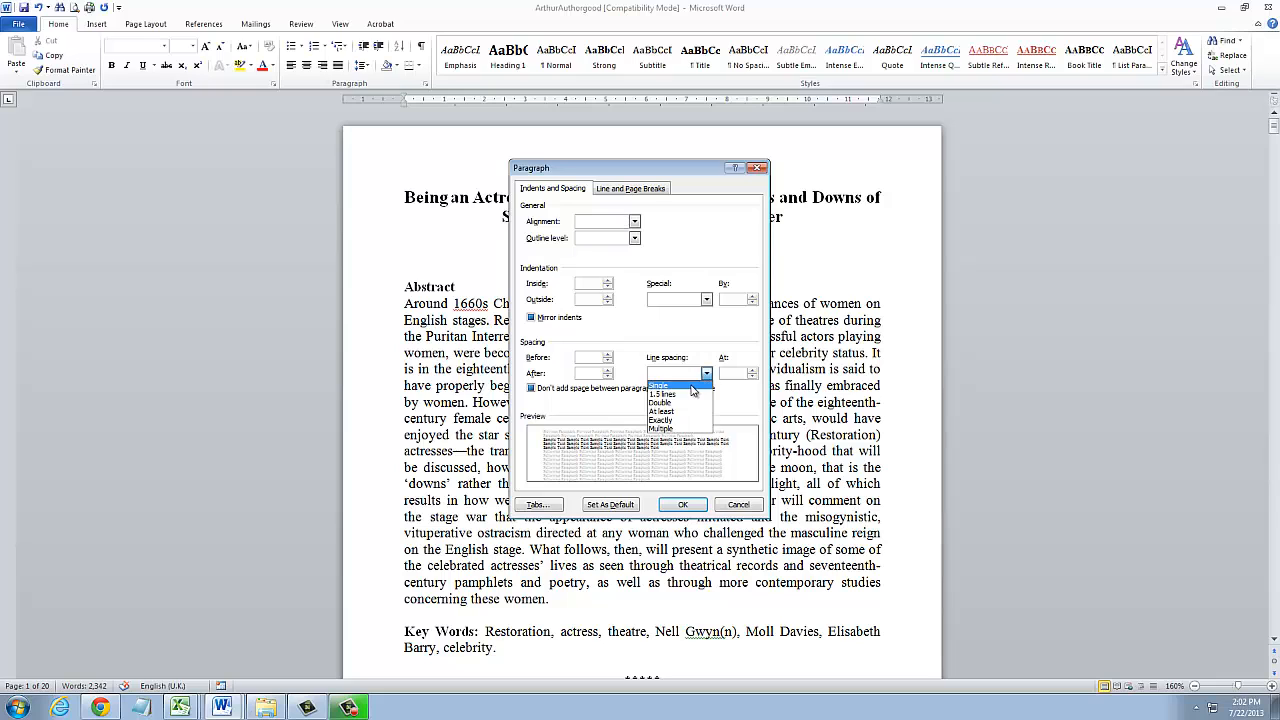
{"action": "left_click", "coordinate": [691, 386]}
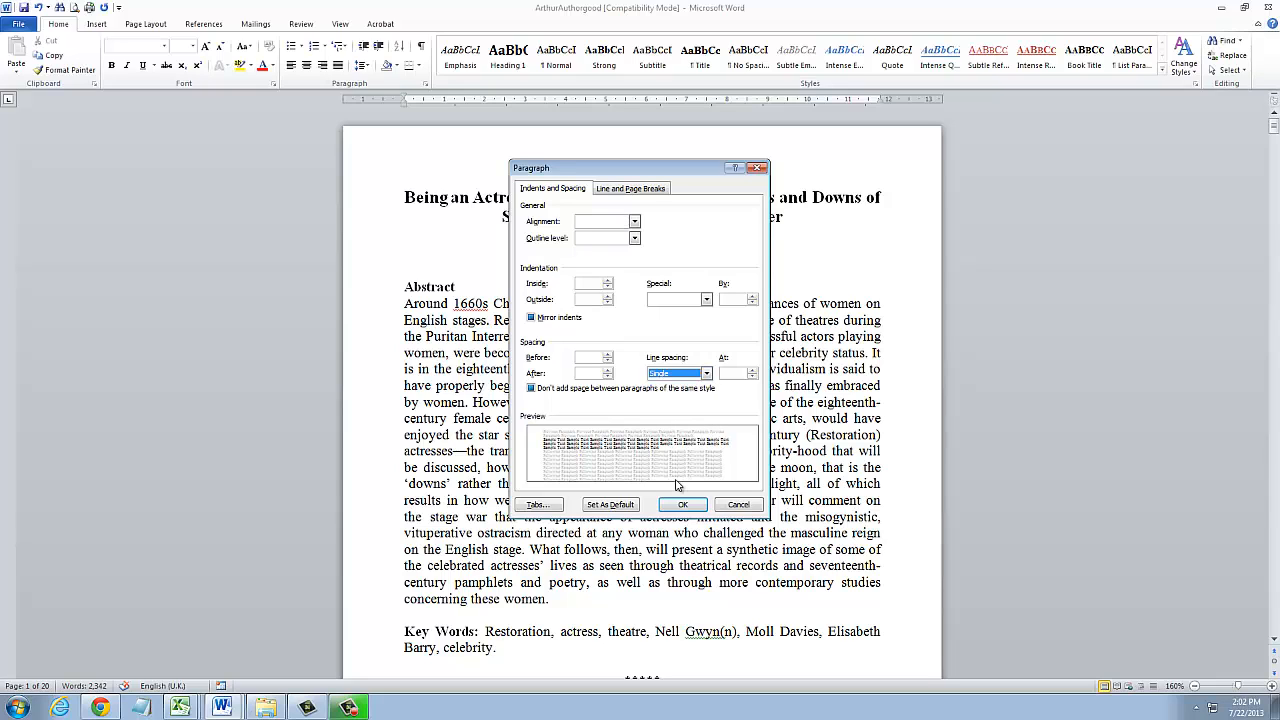
{"action": "left_click", "coordinate": [607, 357]}
{"action": "left_click", "coordinate": [607, 375]}
{"action": "left_click", "coordinate": [683, 504]}
Review the spacing of the biography, Filmography and bibliography entries and return to the start of the chapter
{"action": "scroll", "coordinate": [597, 449], "scroll_direction": "up", "scroll_amount": 18}
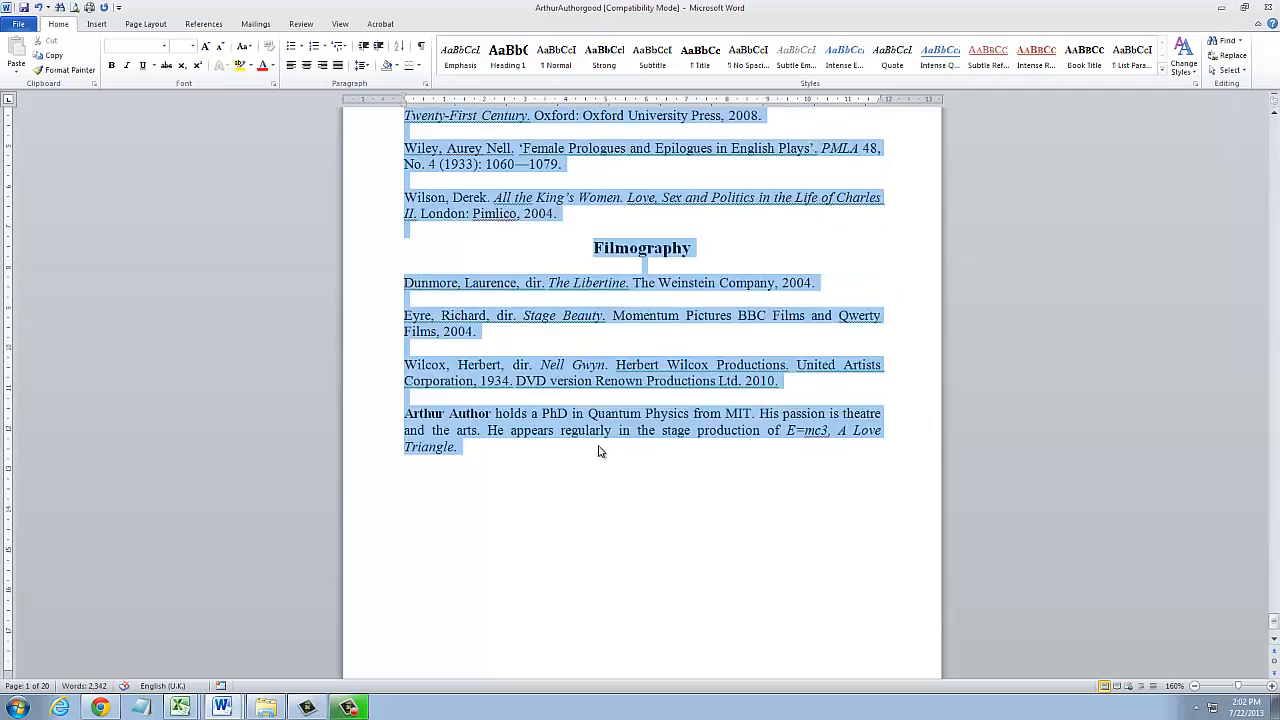
{"action": "scroll", "coordinate": [577, 567], "scroll_direction": "up", "scroll_amount": 12}
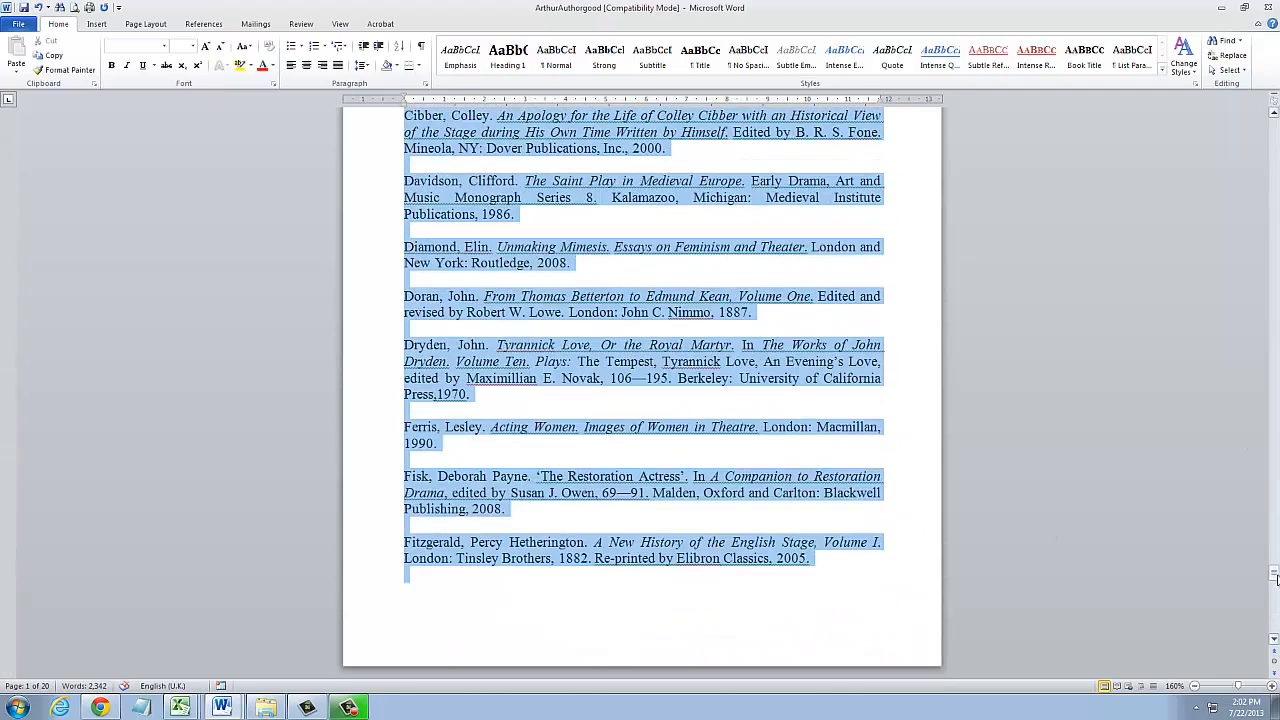
{"action": "left_click_drag", "start_coordinate": [1275, 576], "coordinate": [1275, 126]}
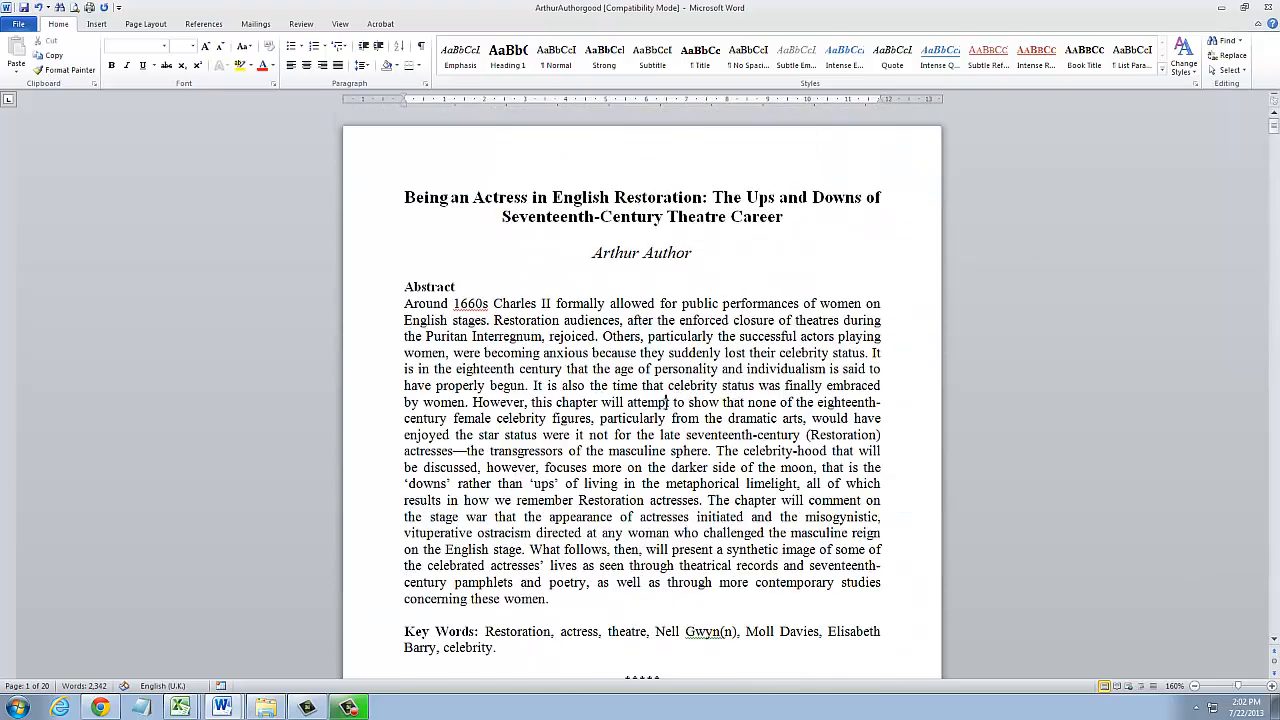
Open the page 4 header for editing, compare it with the first page's header, and select the shortened chapter title in it
{"action": "scroll", "coordinate": [668, 402], "scroll_direction": "down", "scroll_amount": 15}
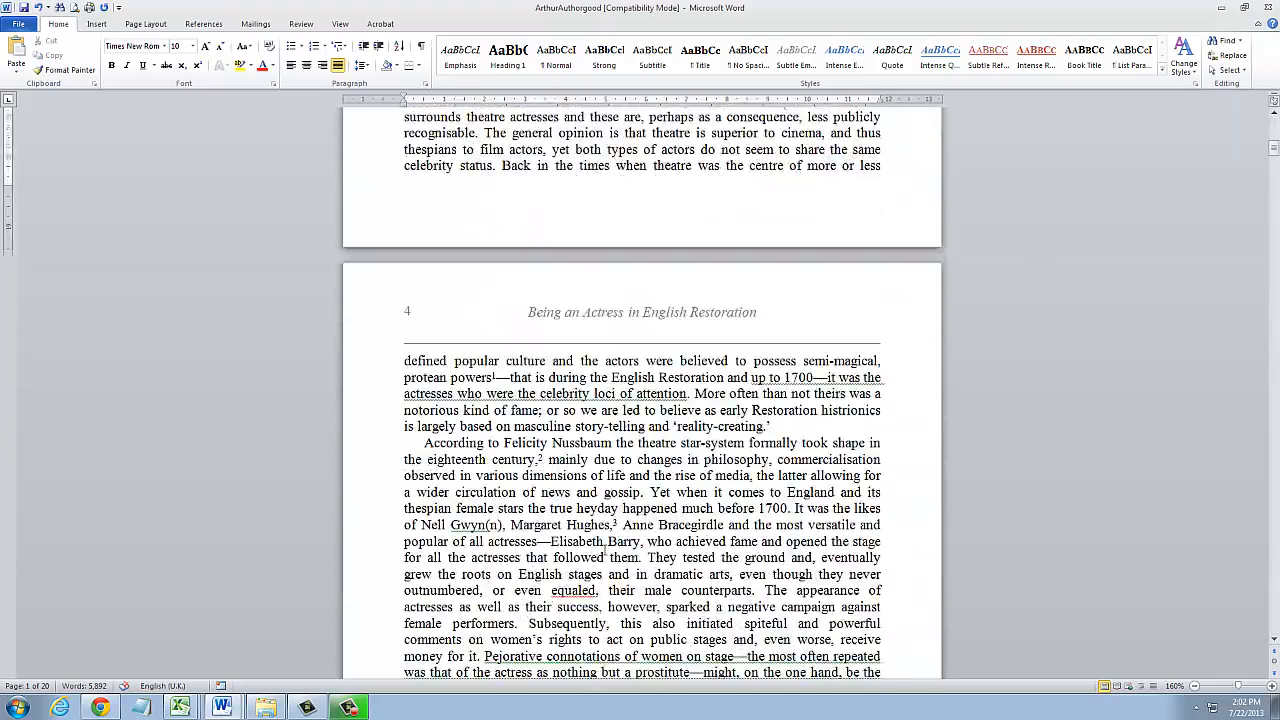
{"action": "left_click", "coordinate": [618, 410]}
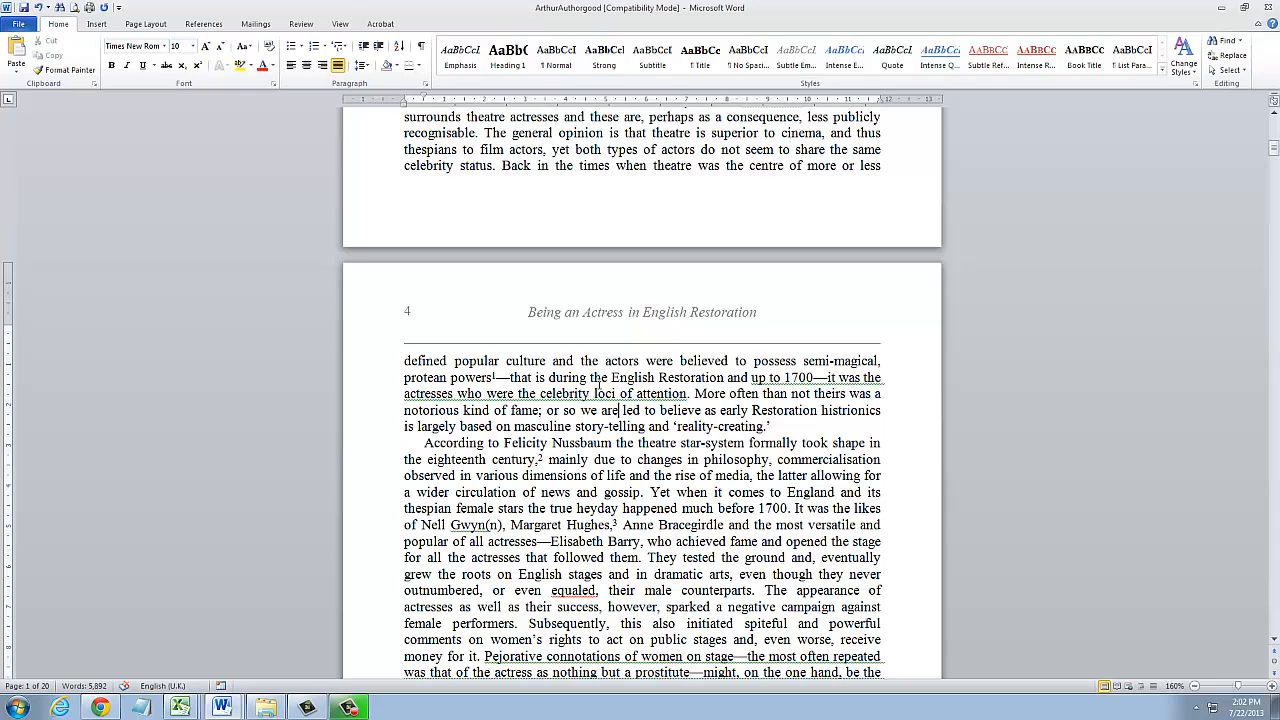
{"action": "double_click", "coordinate": [615, 314]}
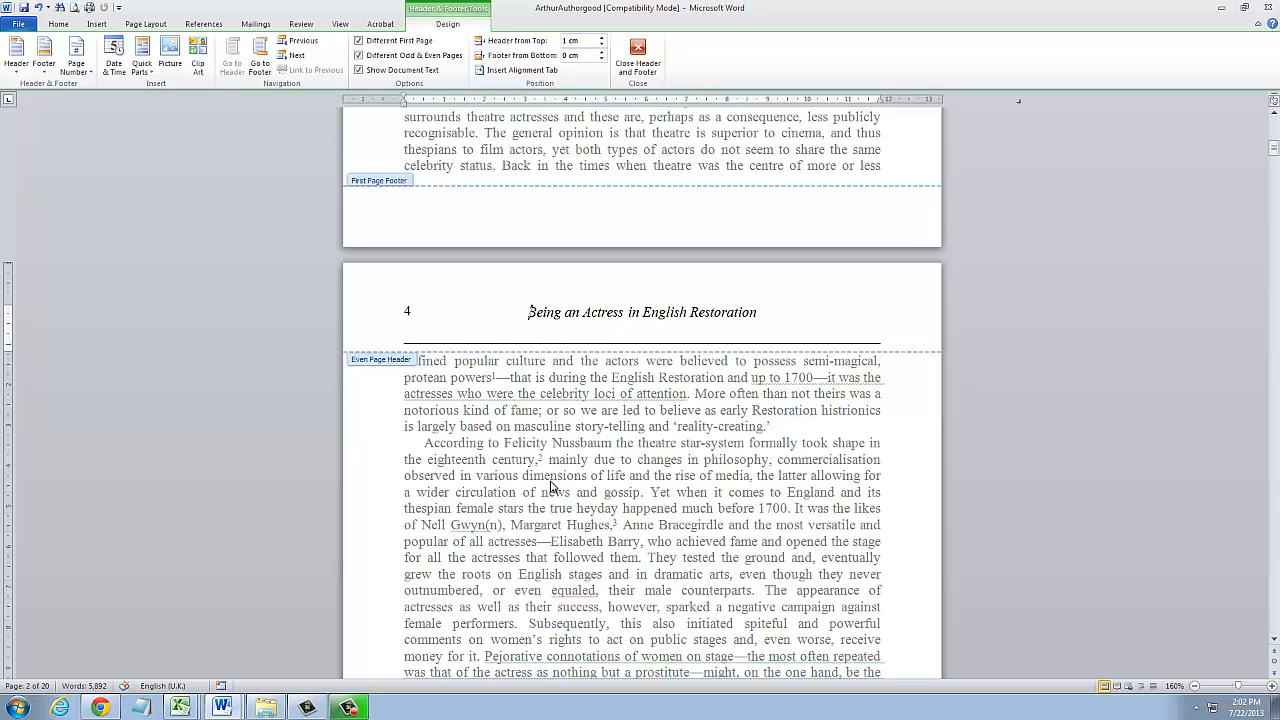
{"action": "scroll", "coordinate": [550, 487], "scroll_direction": "up", "scroll_amount": 10}
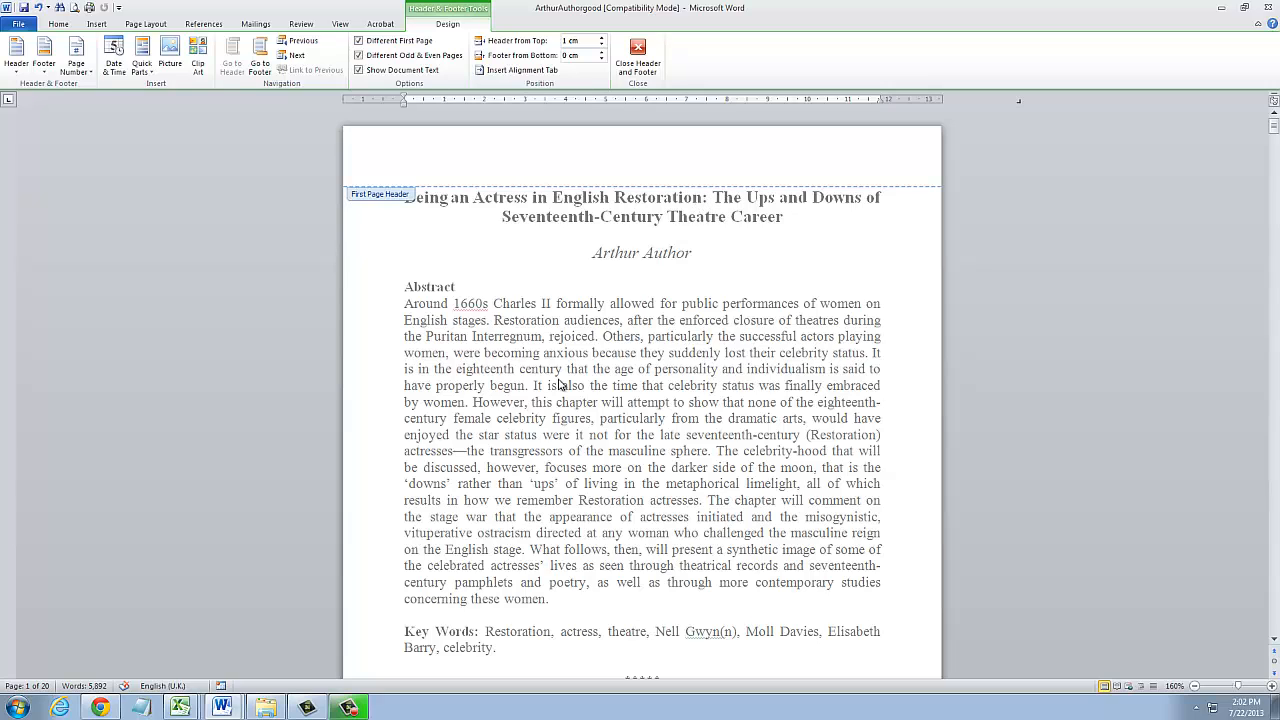
{"action": "scroll", "coordinate": [640, 403], "scroll_direction": "down", "scroll_amount": 12}
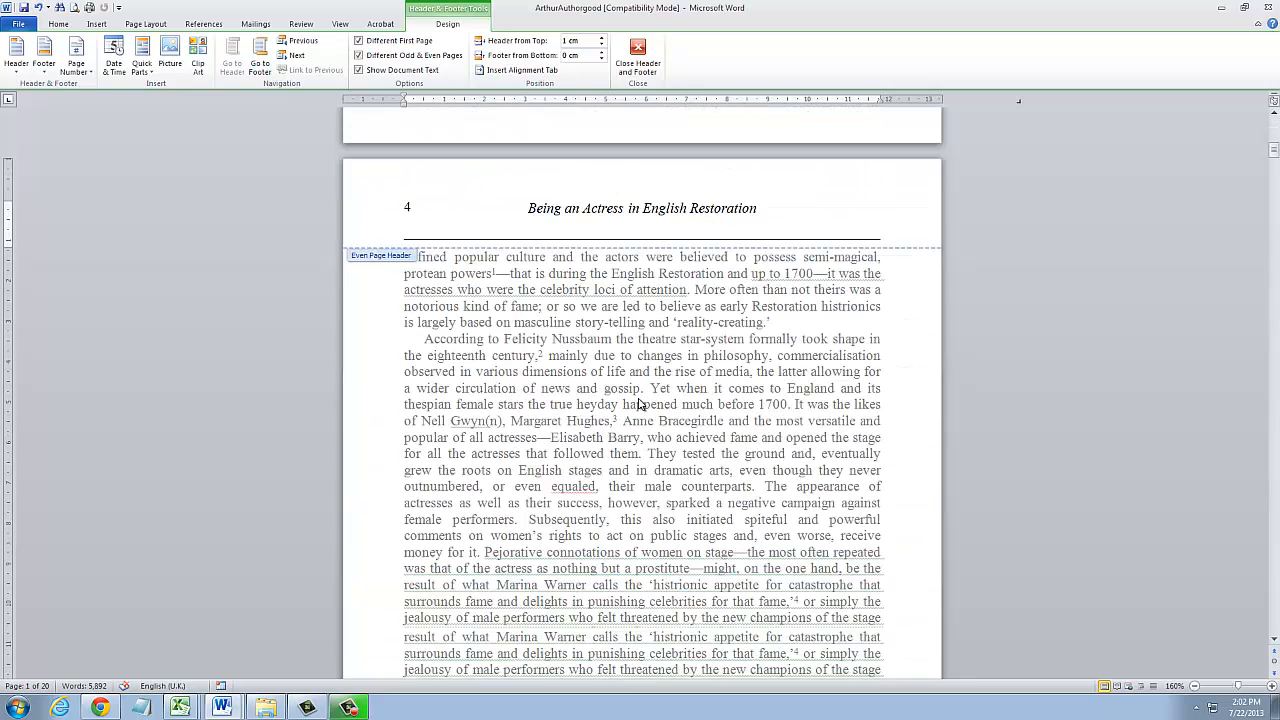
{"action": "left_click_drag", "start_coordinate": [524, 208], "coordinate": [760, 210]}
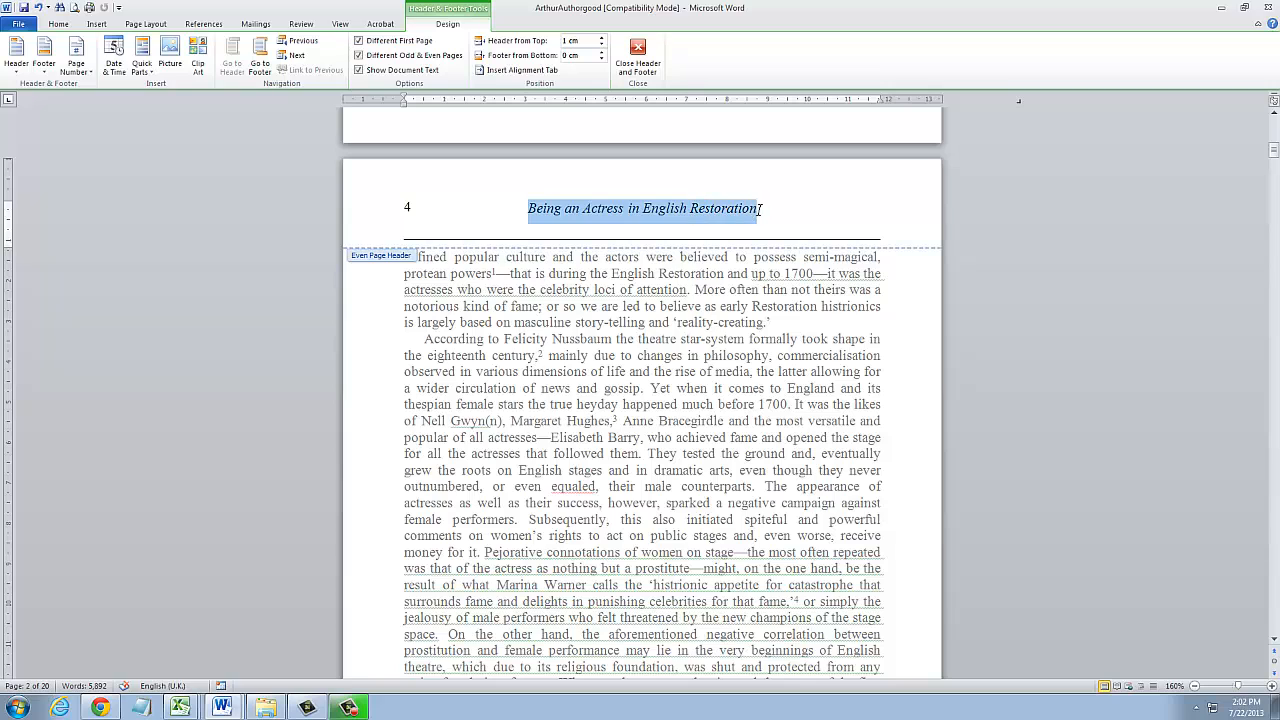
Check the font formatting of the shortened chapter title and the horizontal line beneath it in the page 4 header
{"action": "left_click", "coordinate": [55, 24]}
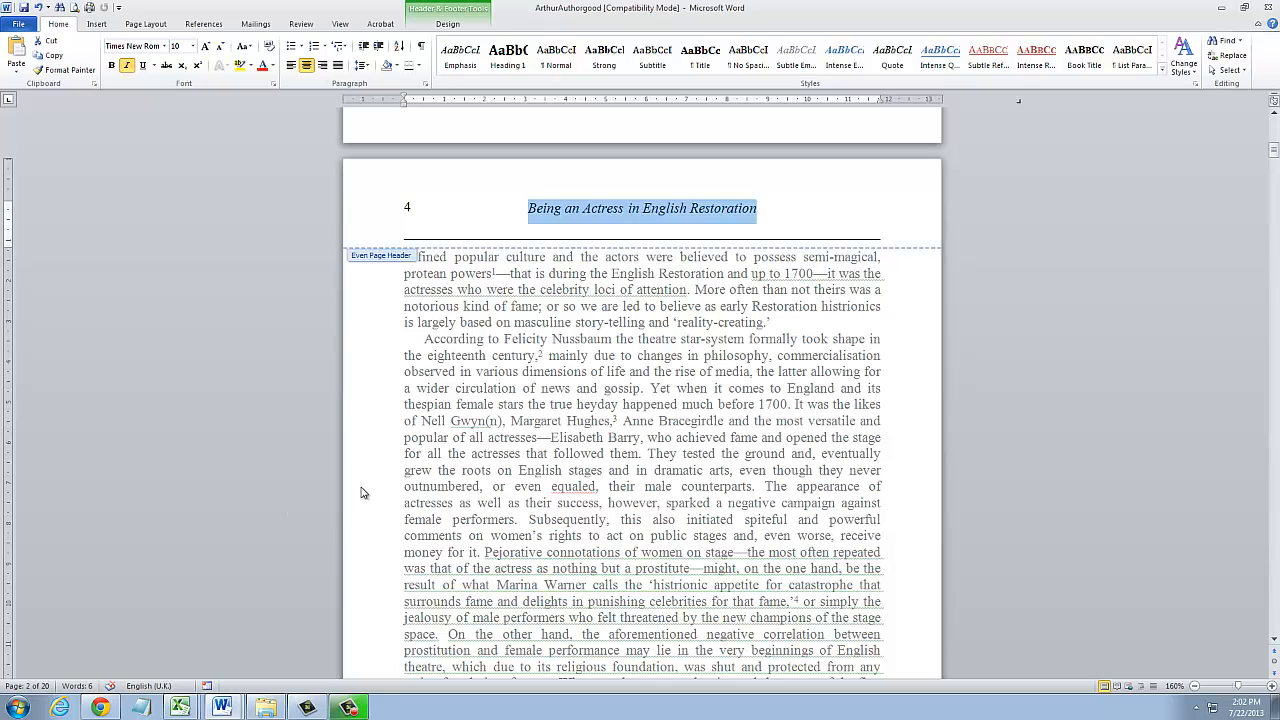
{"action": "left_click", "coordinate": [558, 231]}
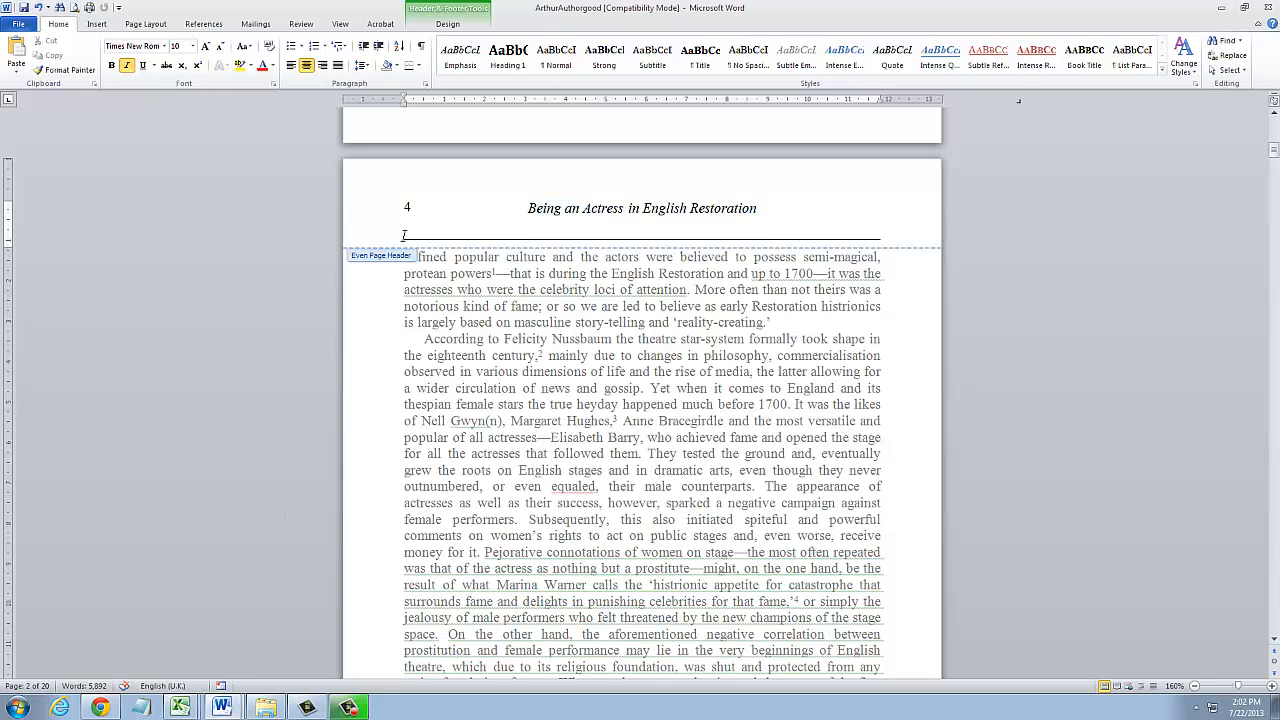
{"action": "left_click_drag", "start_coordinate": [404, 235], "coordinate": [886, 236]}
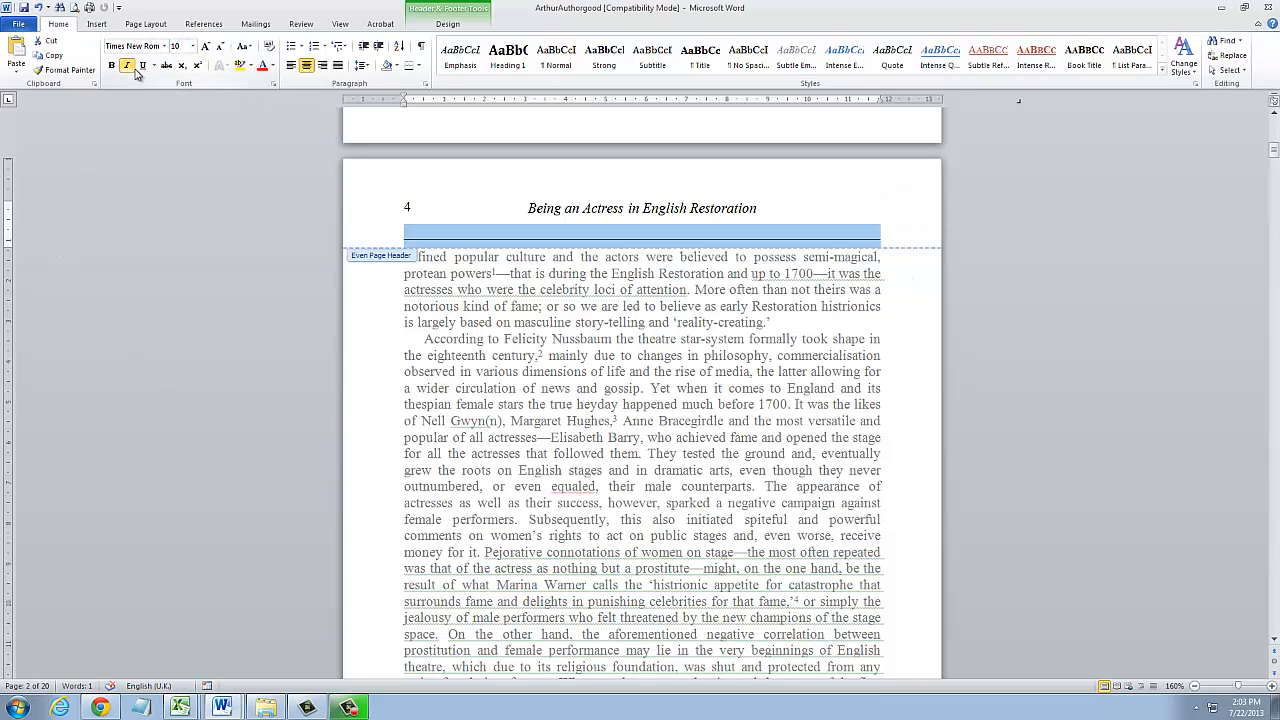
{"action": "left_click", "coordinate": [132, 68]}
{"action": "left_click", "coordinate": [675, 242]}
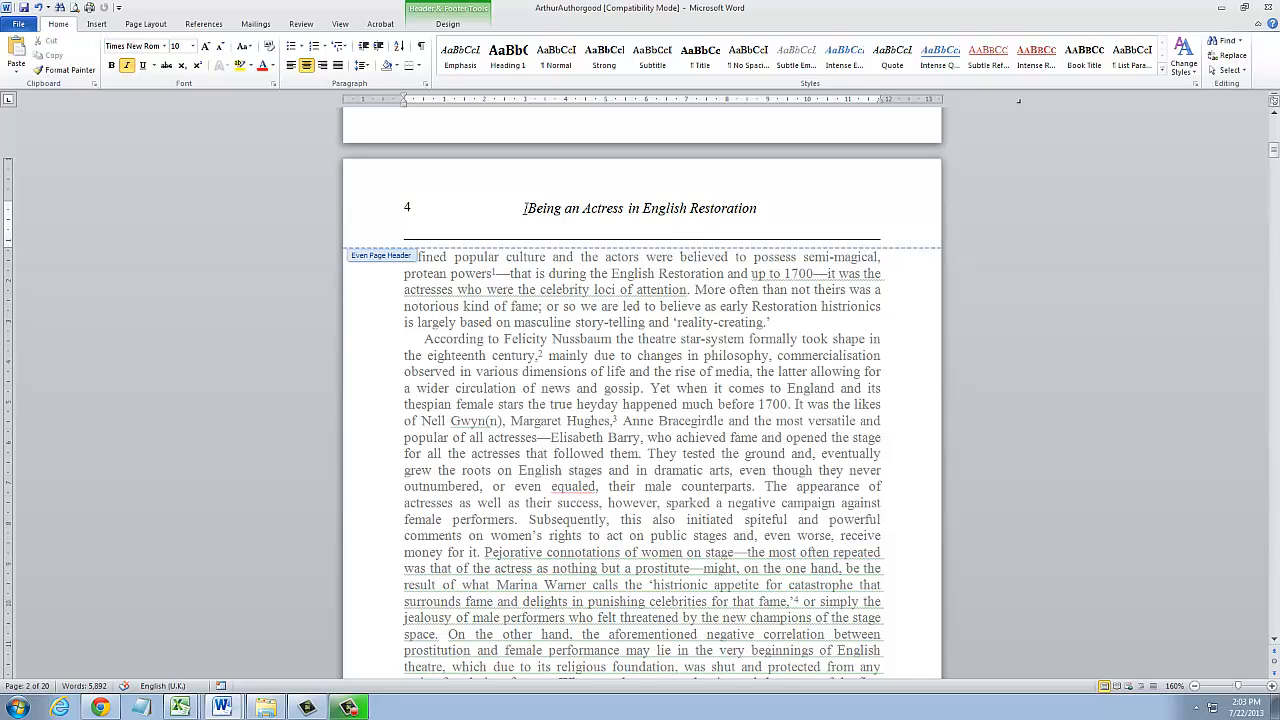
Select the page 4 header's title together with its line and review their paragraph border settings in Borders and Shading
{"action": "left_click_drag", "start_coordinate": [524, 208], "coordinate": [903, 238]}
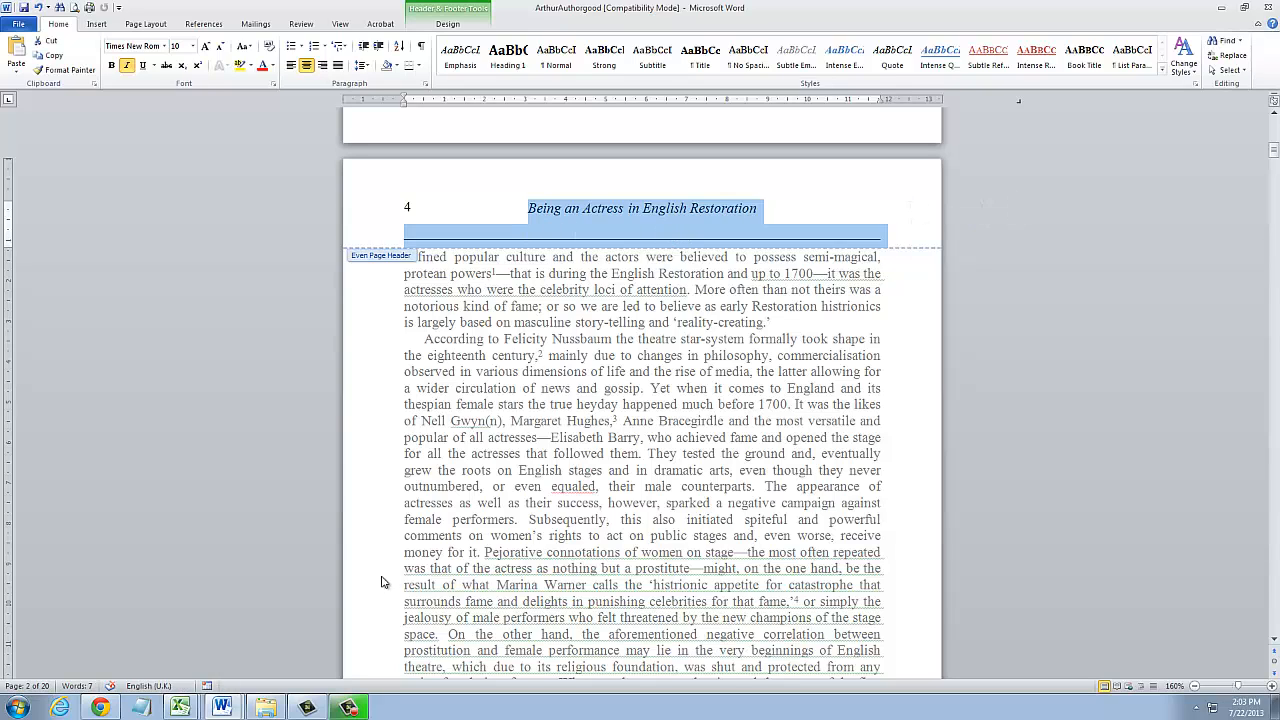
{"action": "left_click", "coordinate": [144, 25]}
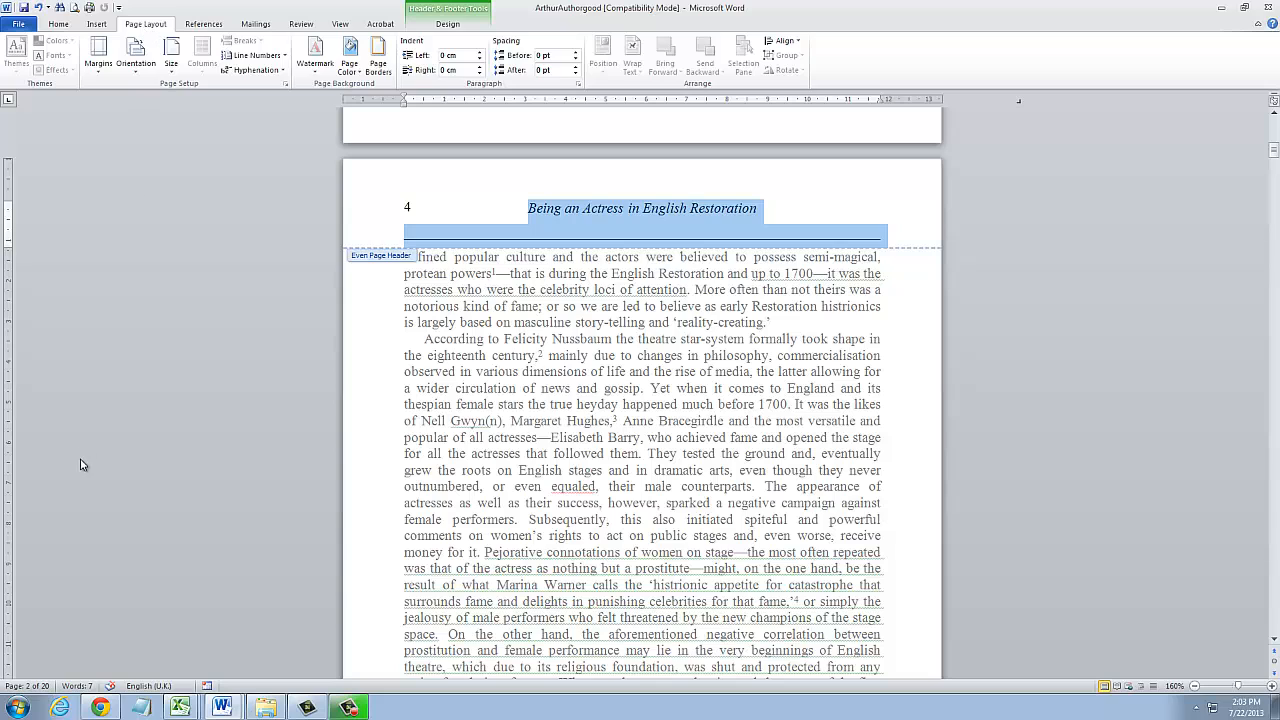
{"action": "left_click", "coordinate": [379, 64]}
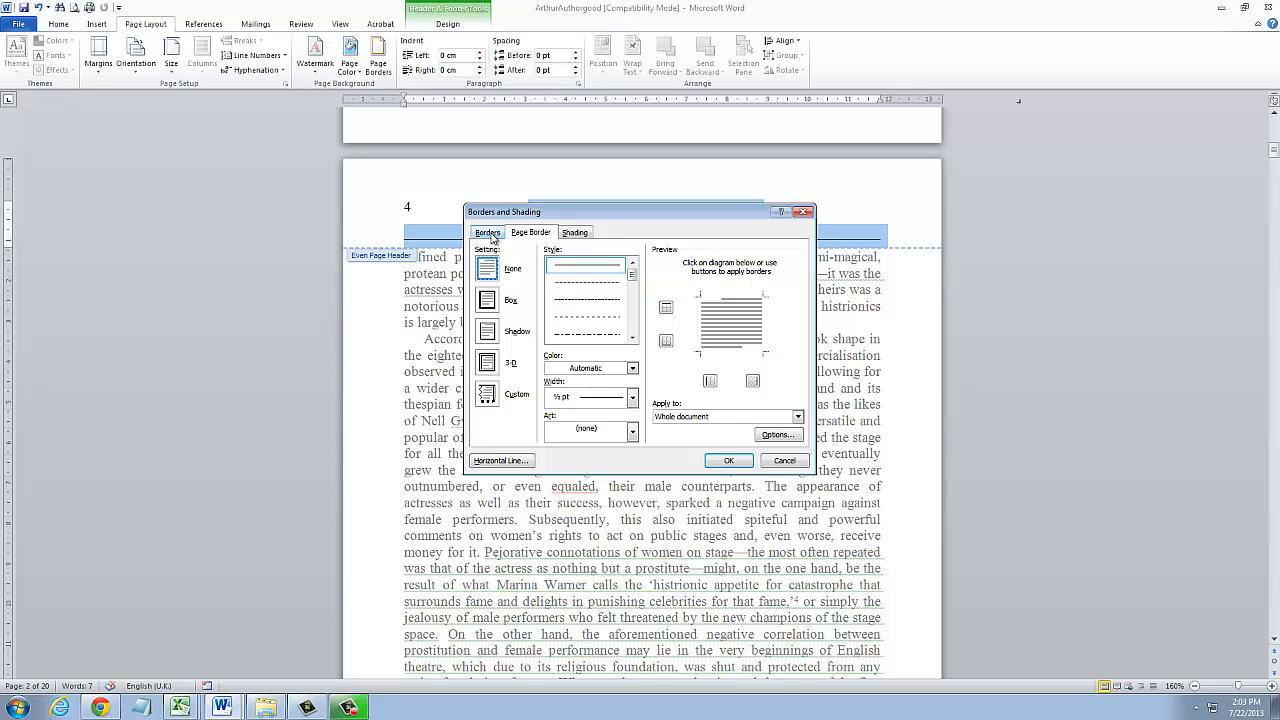
{"action": "left_click", "coordinate": [488, 233]}
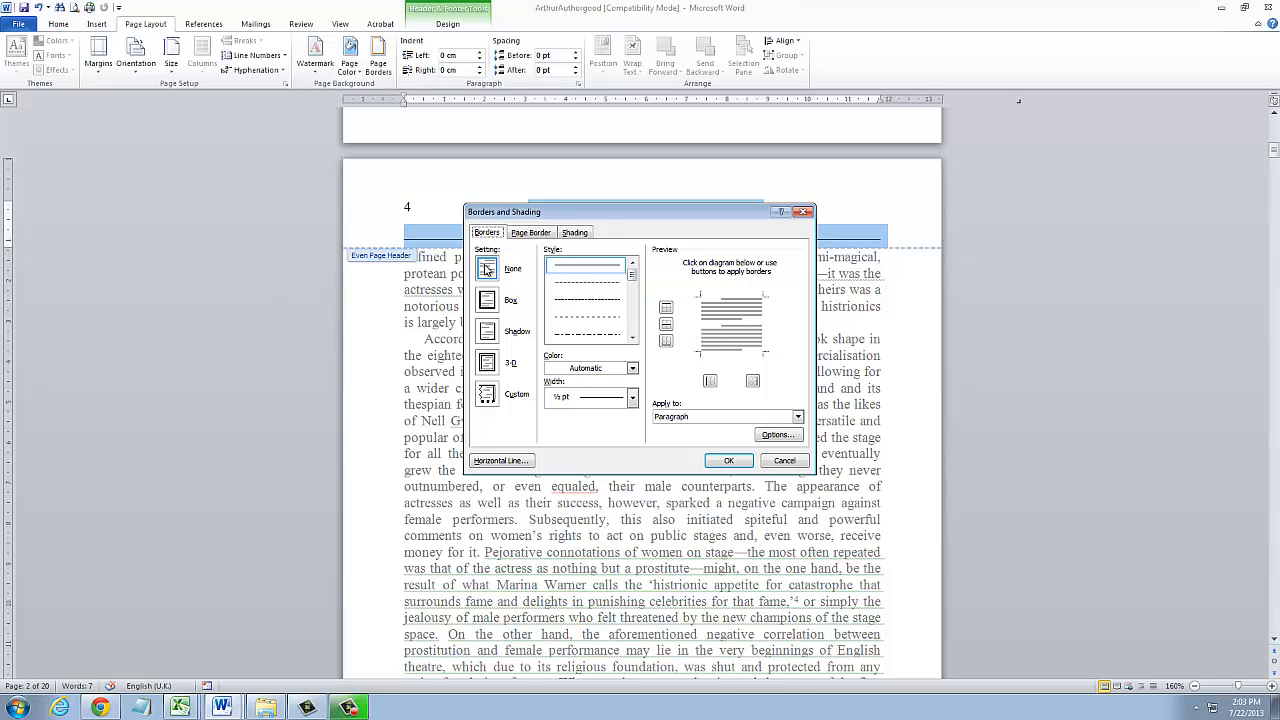
{"action": "left_click", "coordinate": [736, 461]}
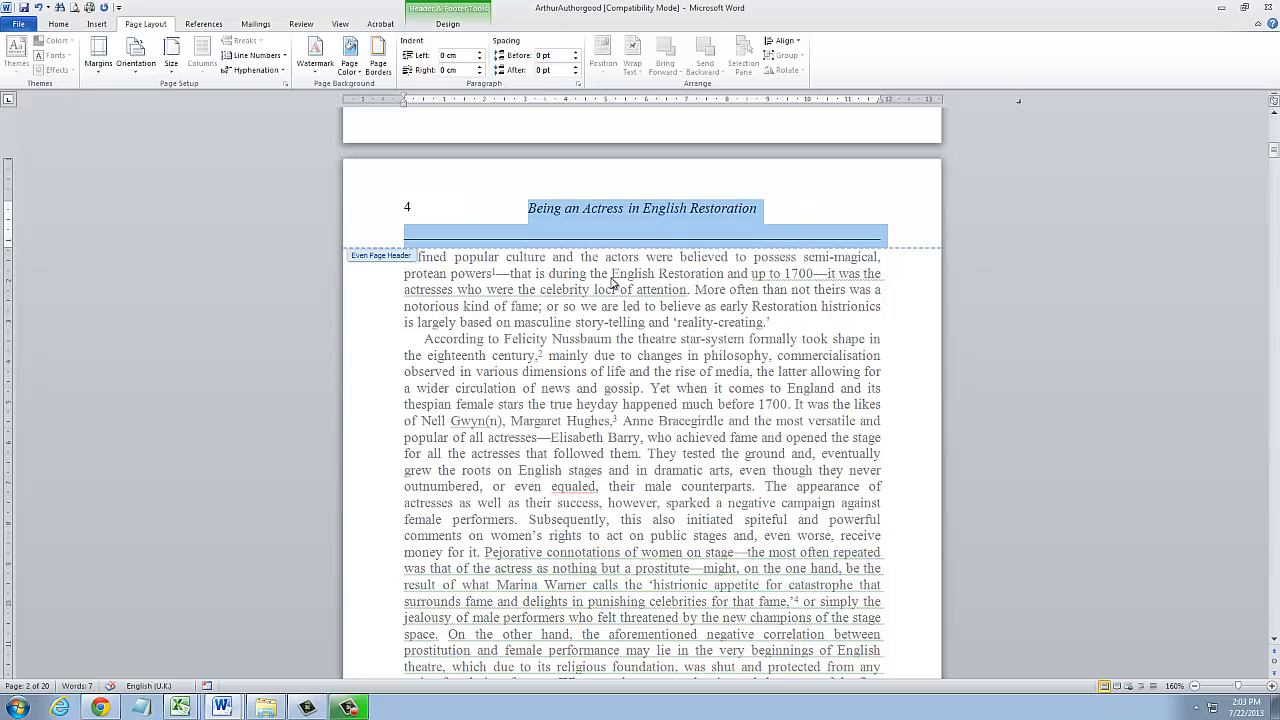
Select only the horizontal line beneath the page 4 header title, and return to the body text
{"action": "triple_click", "coordinate": [614, 238]}
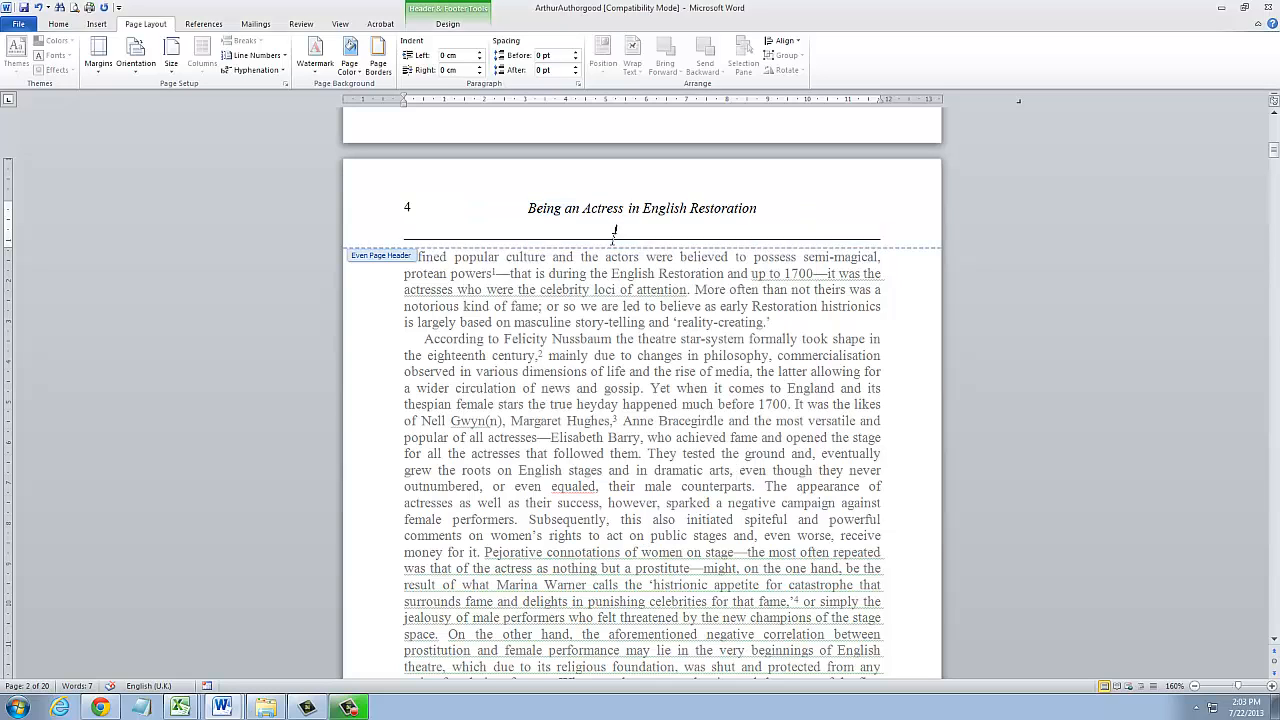
{"action": "left_click", "coordinate": [543, 234]}
{"action": "left_click_drag", "start_coordinate": [402, 233], "coordinate": [902, 240]}
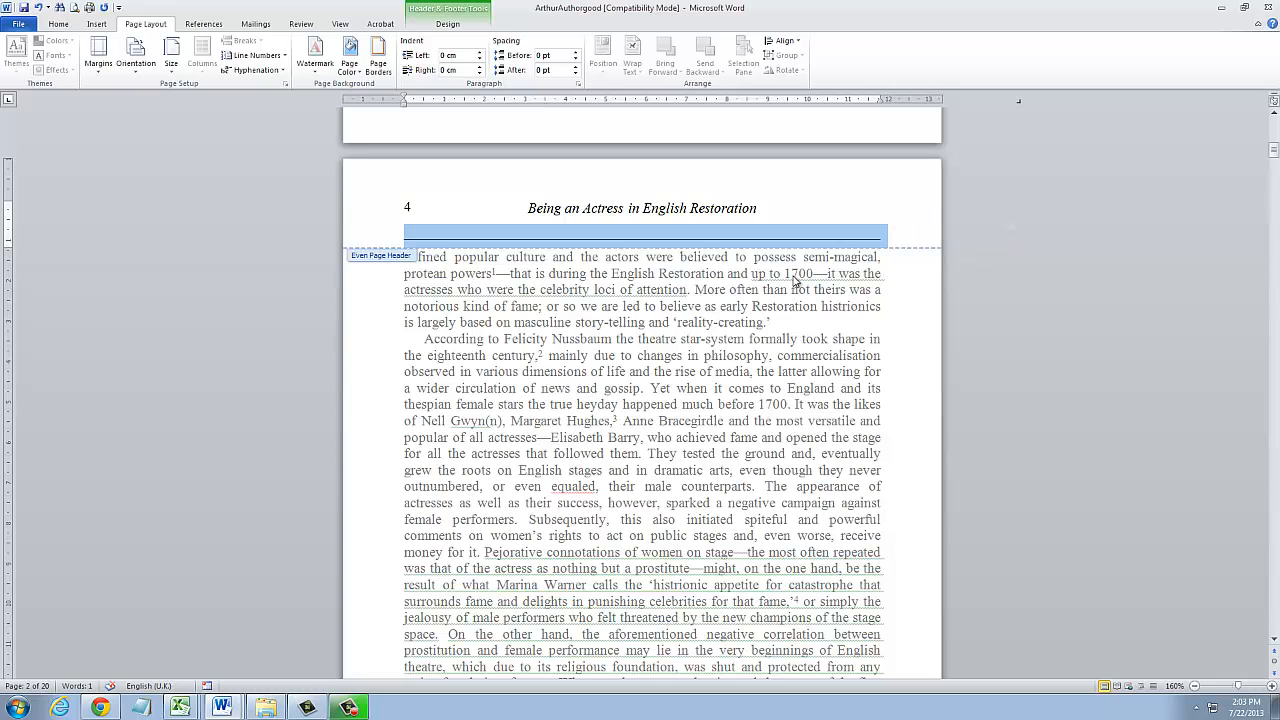
{"action": "double_click", "coordinate": [621, 313]}
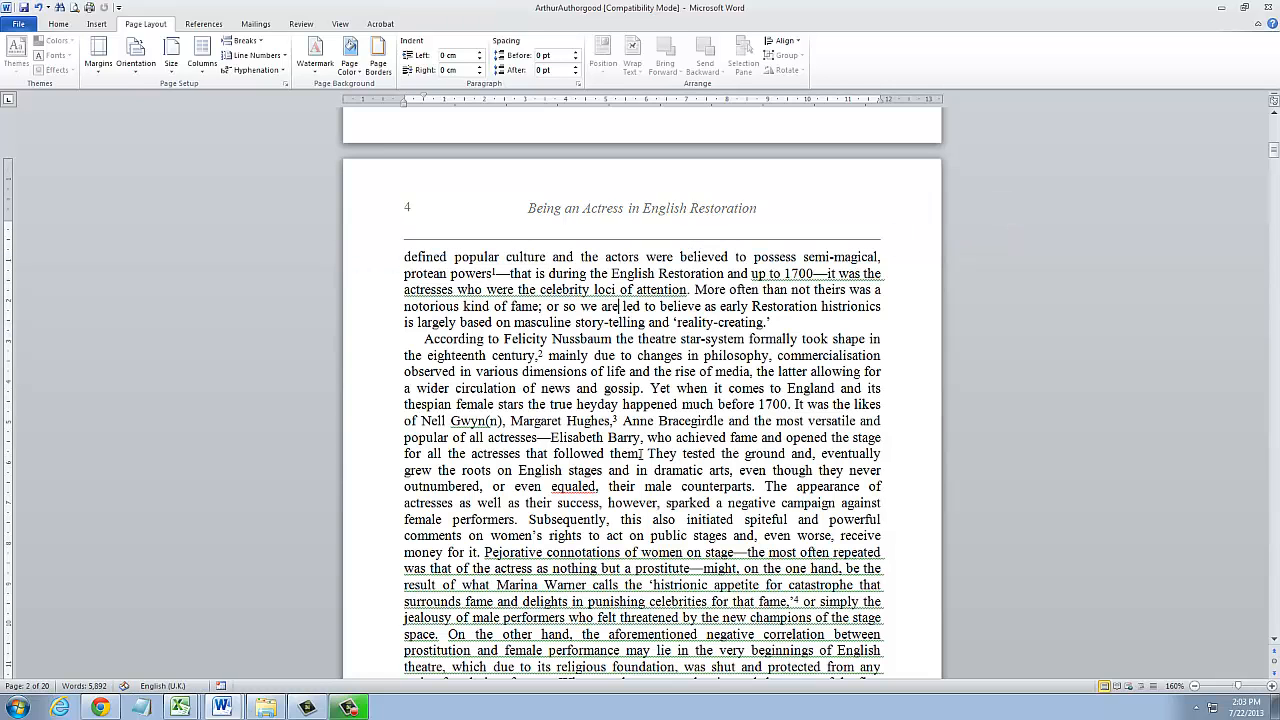
Open the page 5 header for editing, select the author name with the line beneath it, and check their font formatting
{"action": "scroll", "coordinate": [641, 453], "scroll_direction": "down", "scroll_amount": 15}
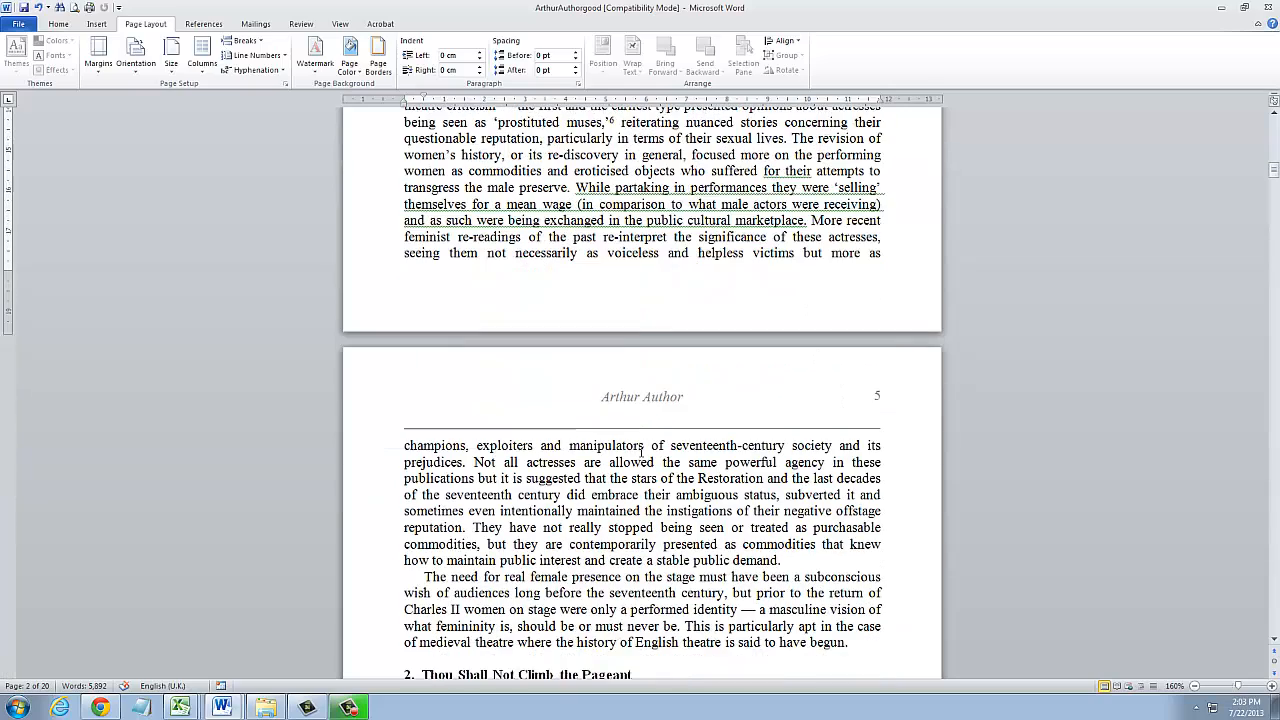
{"action": "double_click", "coordinate": [646, 398]}
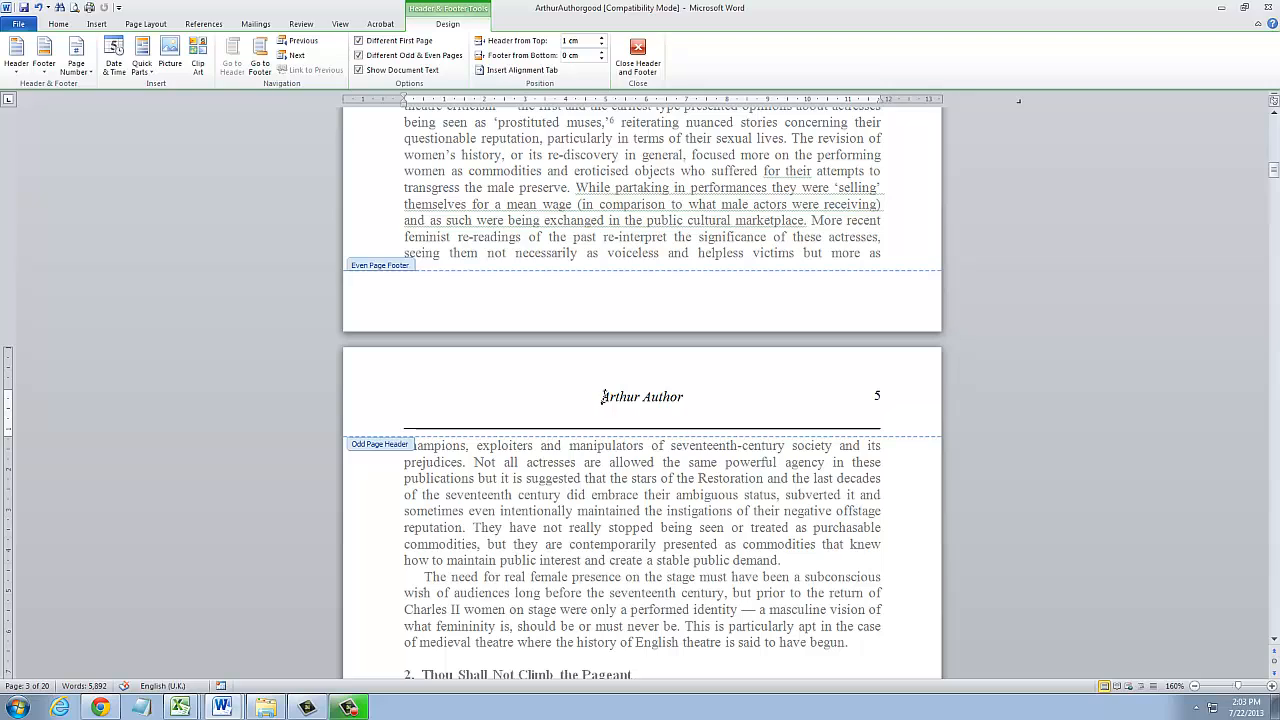
{"action": "left_click_drag", "start_coordinate": [602, 397], "coordinate": [884, 434]}
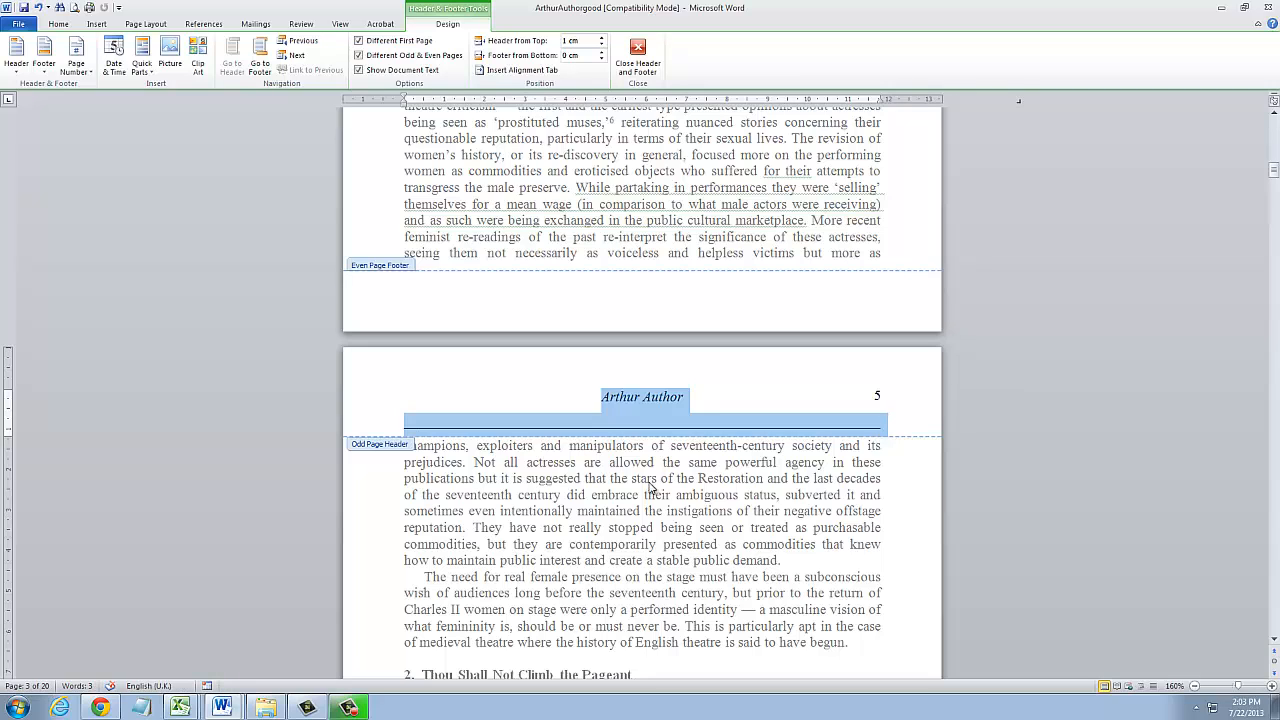
{"action": "left_click", "coordinate": [58, 24]}
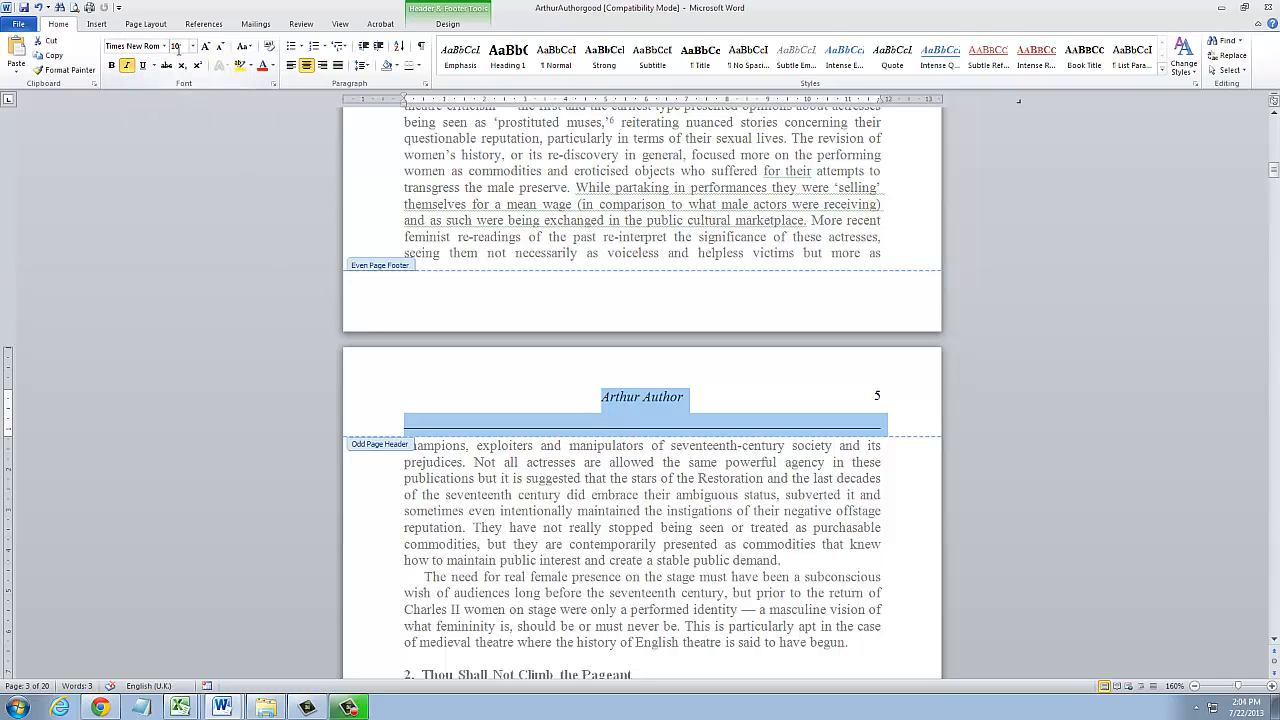
{"action": "left_click", "coordinate": [657, 427]}
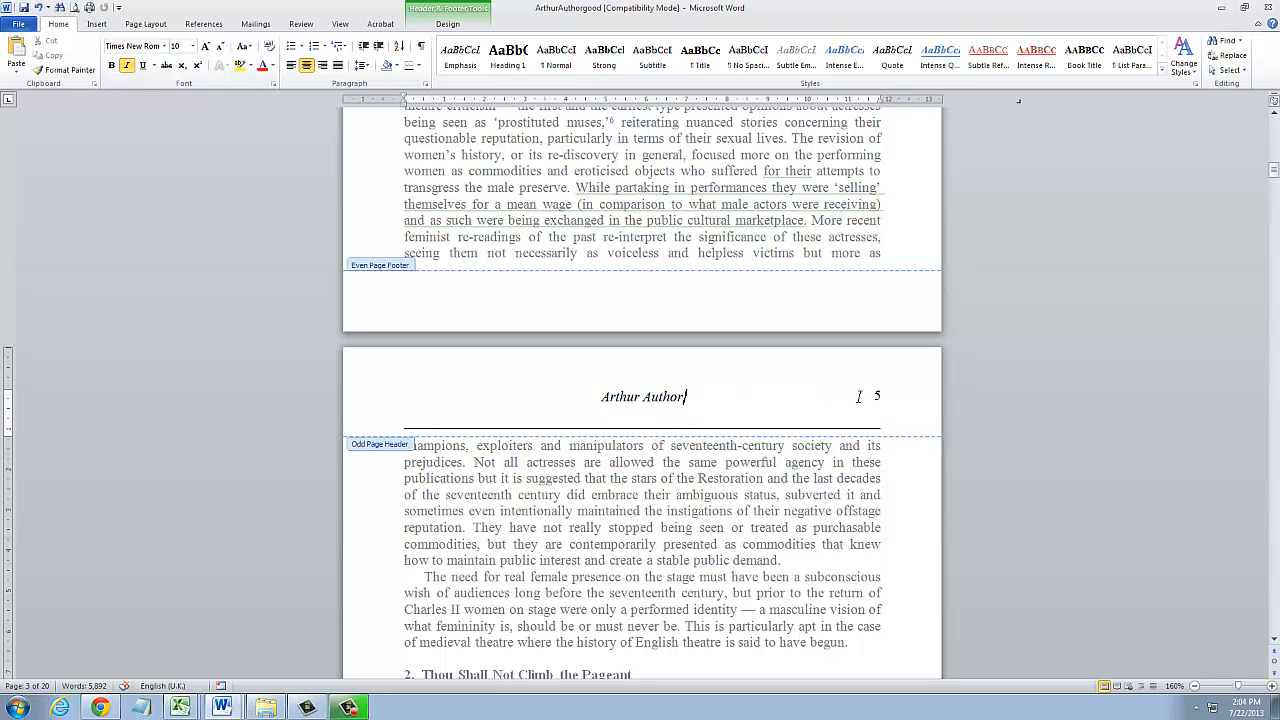
Select the page number in the page 5 header to check its formatting, and return to the start of the chapter
{"action": "left_click", "coordinate": [877, 396]}
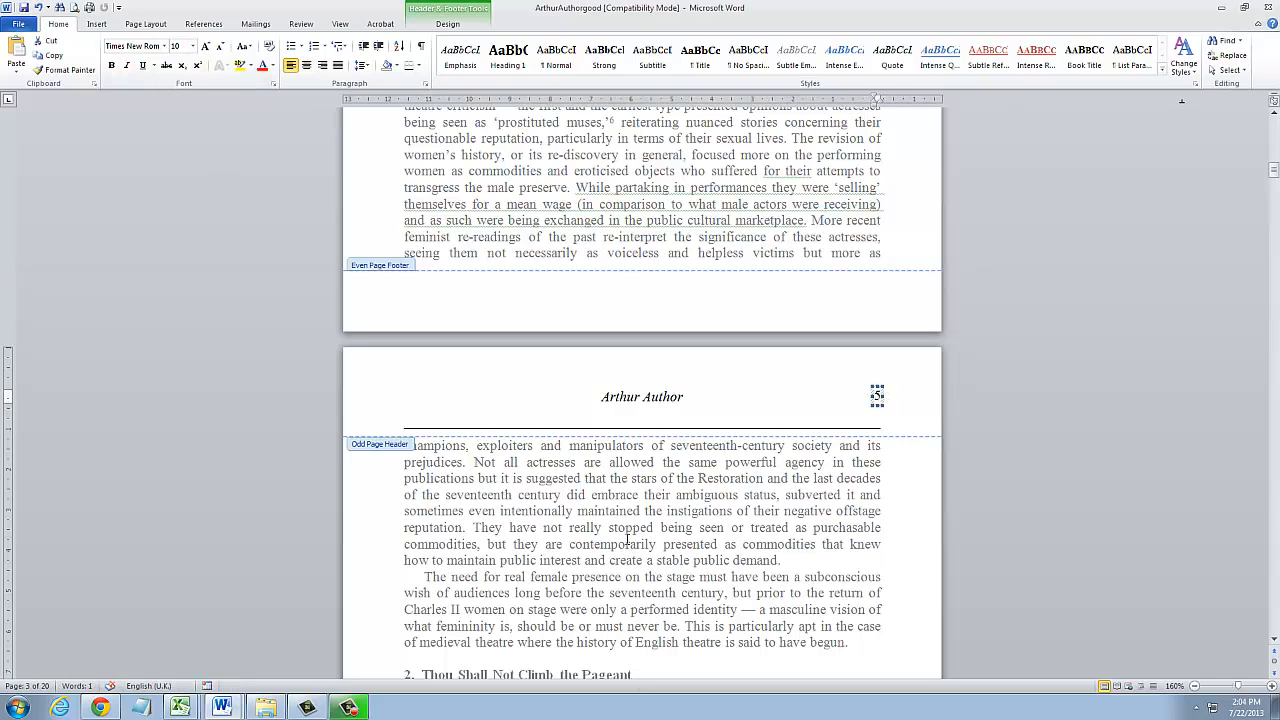
{"action": "key", "text": "Escape"}
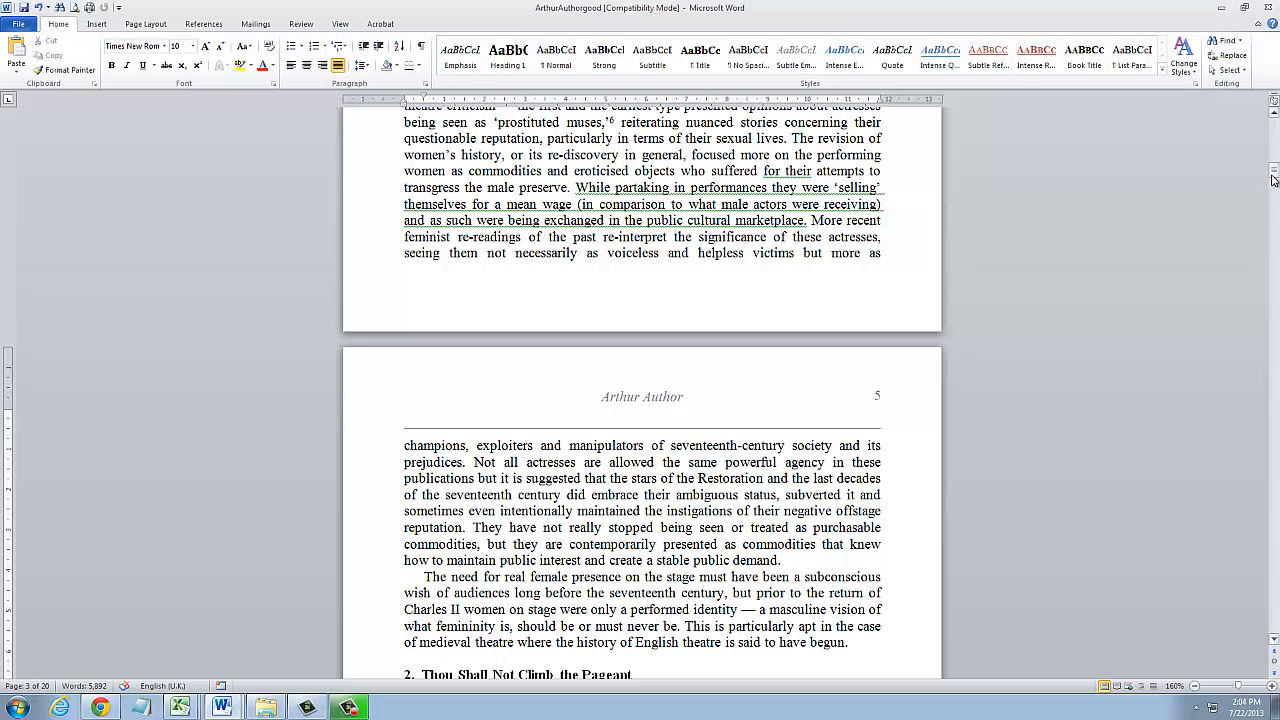
{"action": "left_click_drag", "start_coordinate": [1274, 174], "coordinate": [1274, 127]}
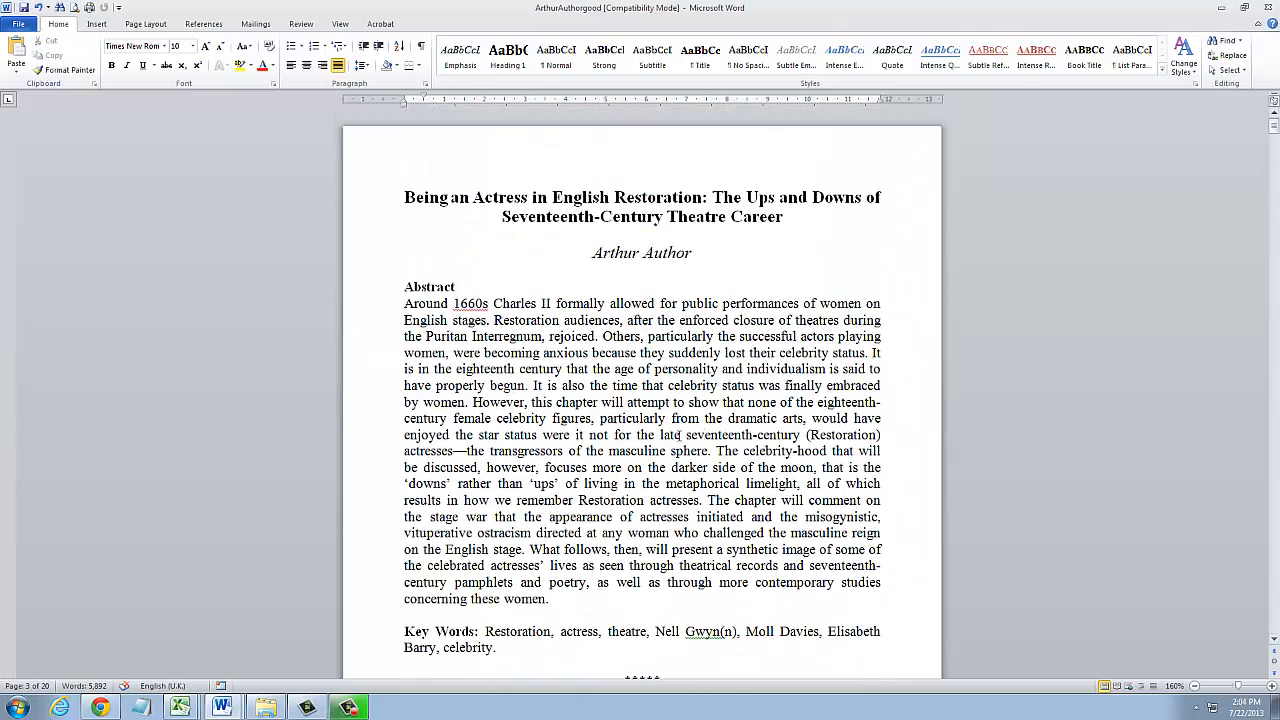